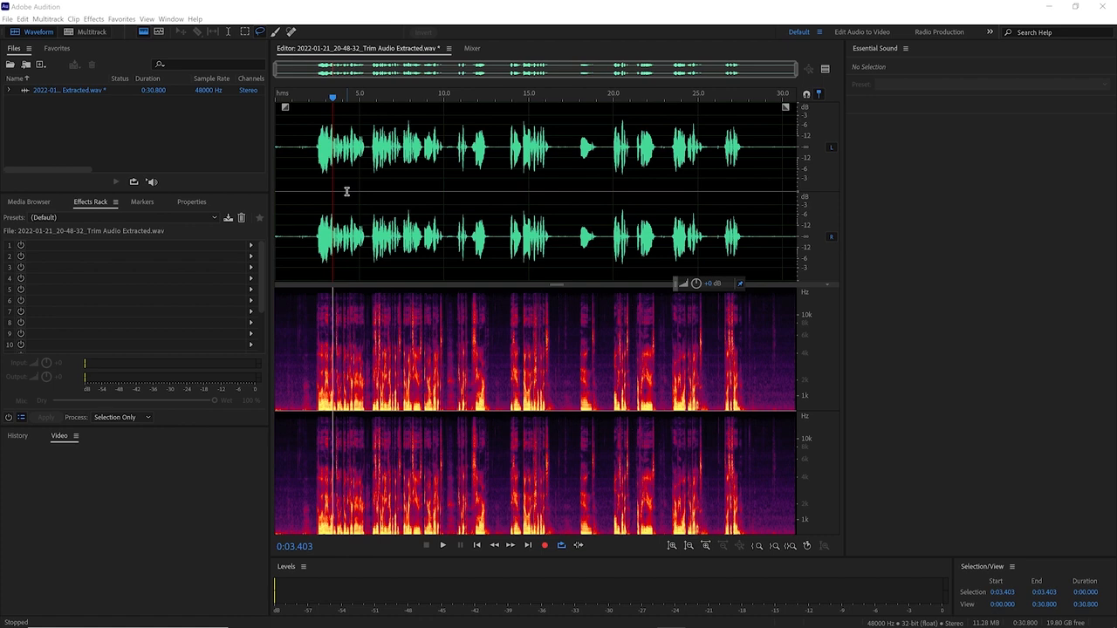
Play back the recording from about 2 seconds in, just before the first speech, and stop after a few seconds
{"action": "left_click", "coordinate": [310, 173]}
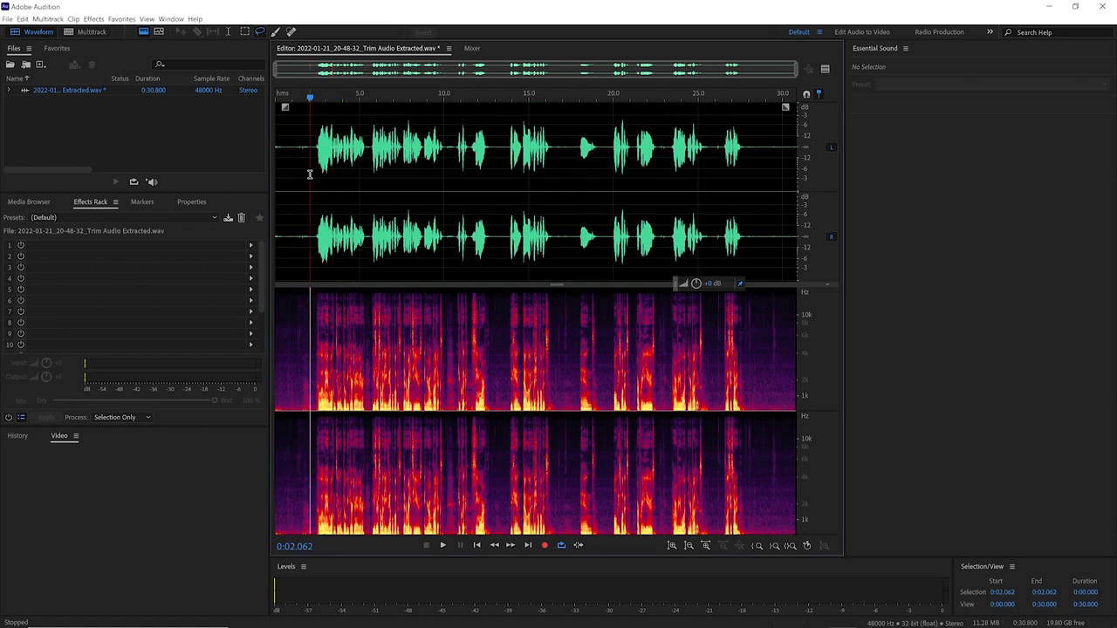
{"action": "key", "text": "space"}
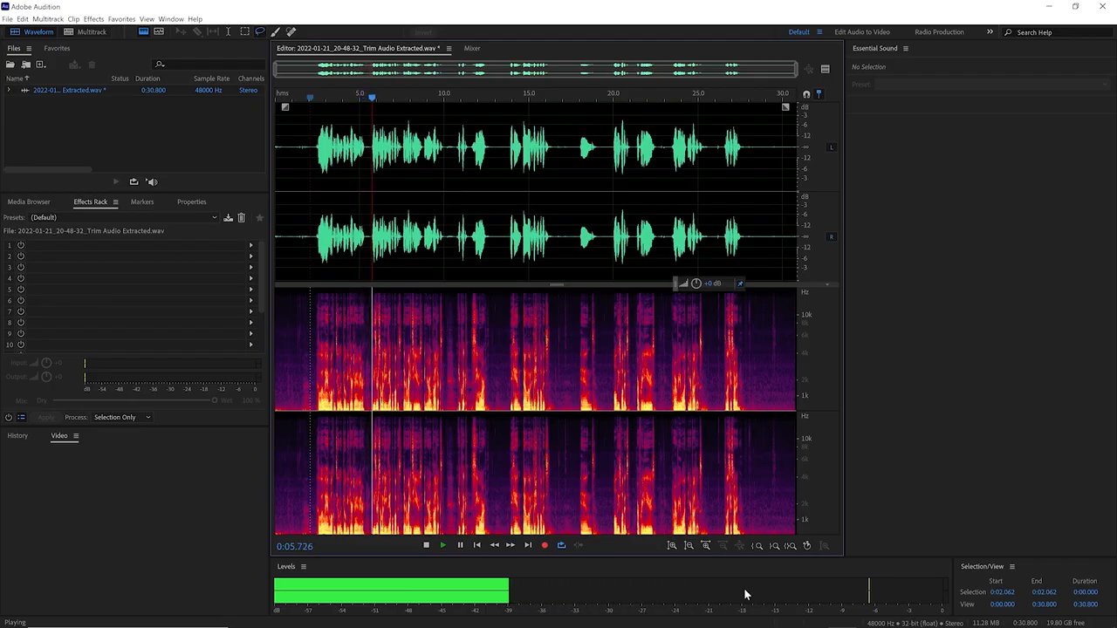
{"action": "key", "text": "space"}
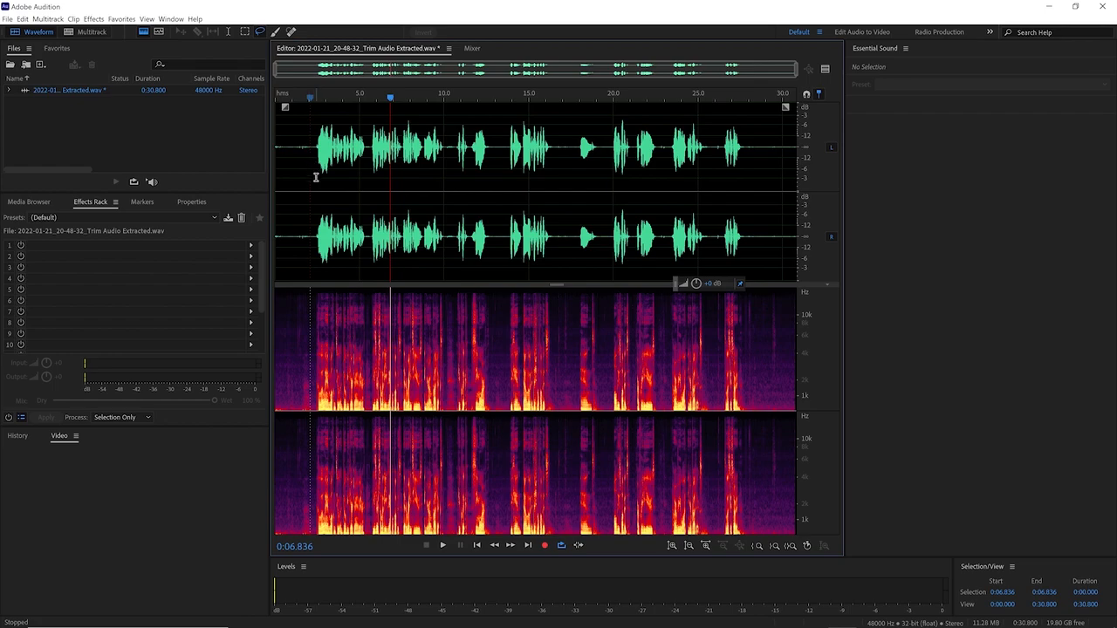
{"action": "left_click", "coordinate": [93, 18]}
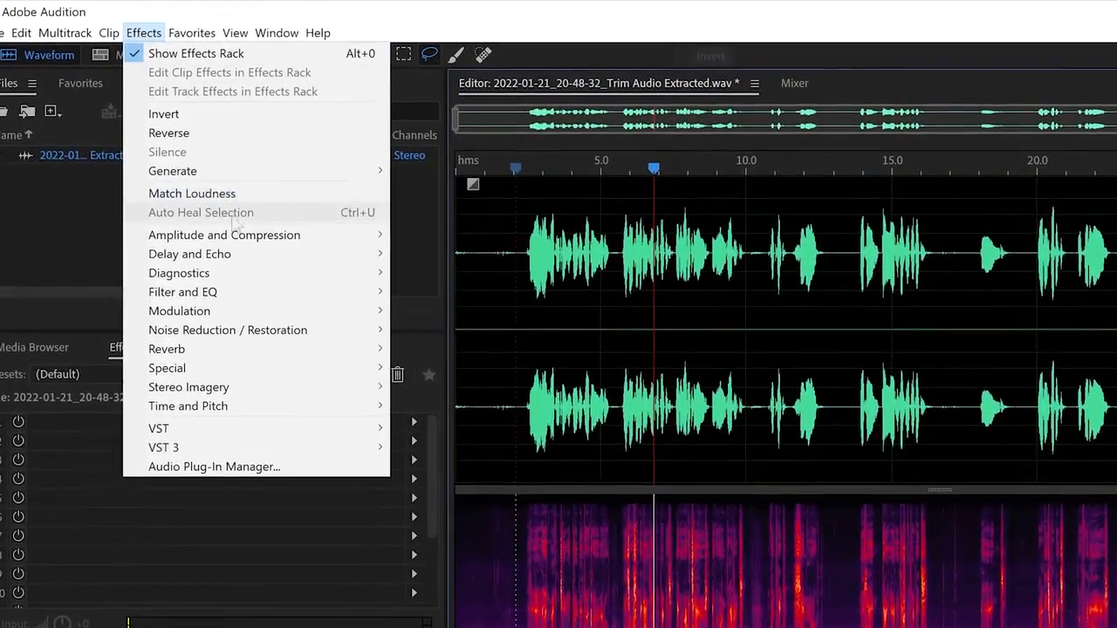
{"action": "mouse_move", "coordinate": [198, 189]}
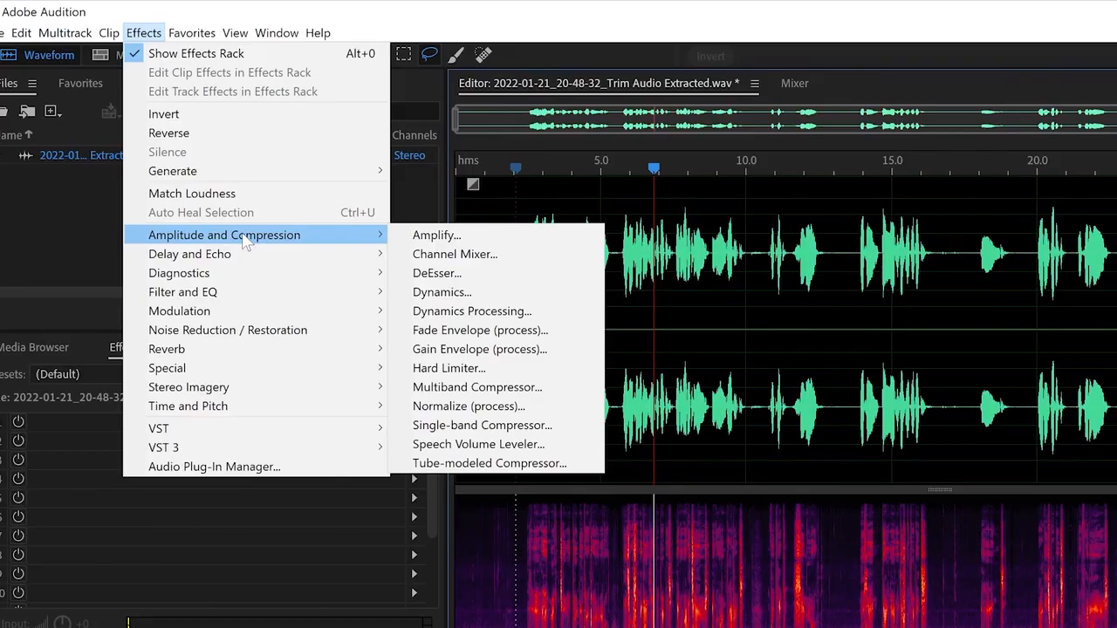
{"action": "left_click", "coordinate": [526, 407]}
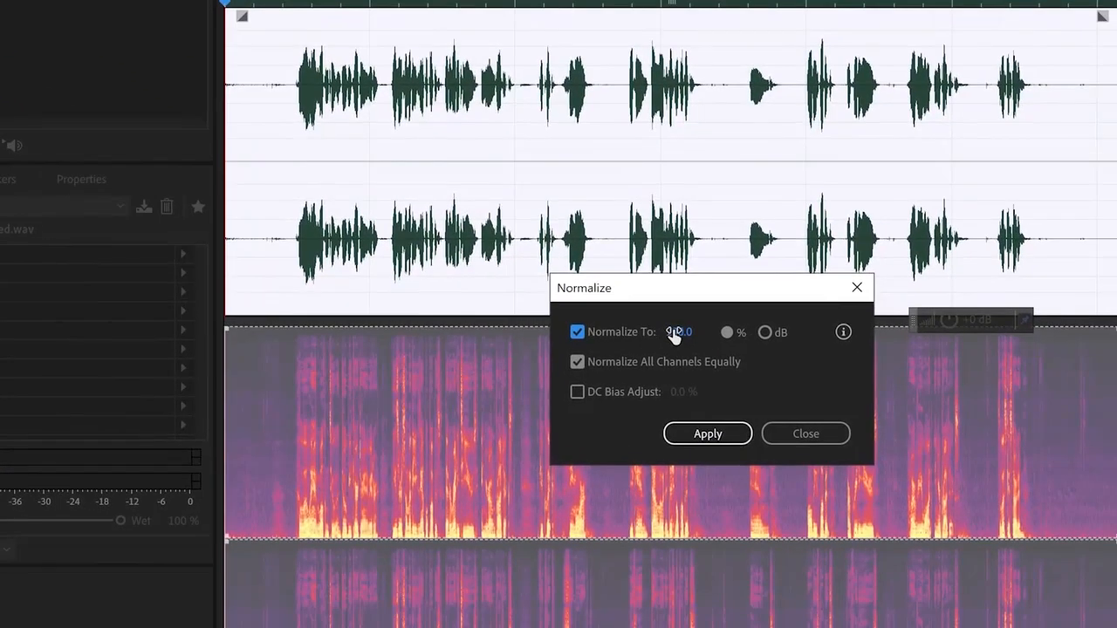
{"action": "left_click", "coordinate": [675, 337]}
{"action": "left_click", "coordinate": [765, 333]}
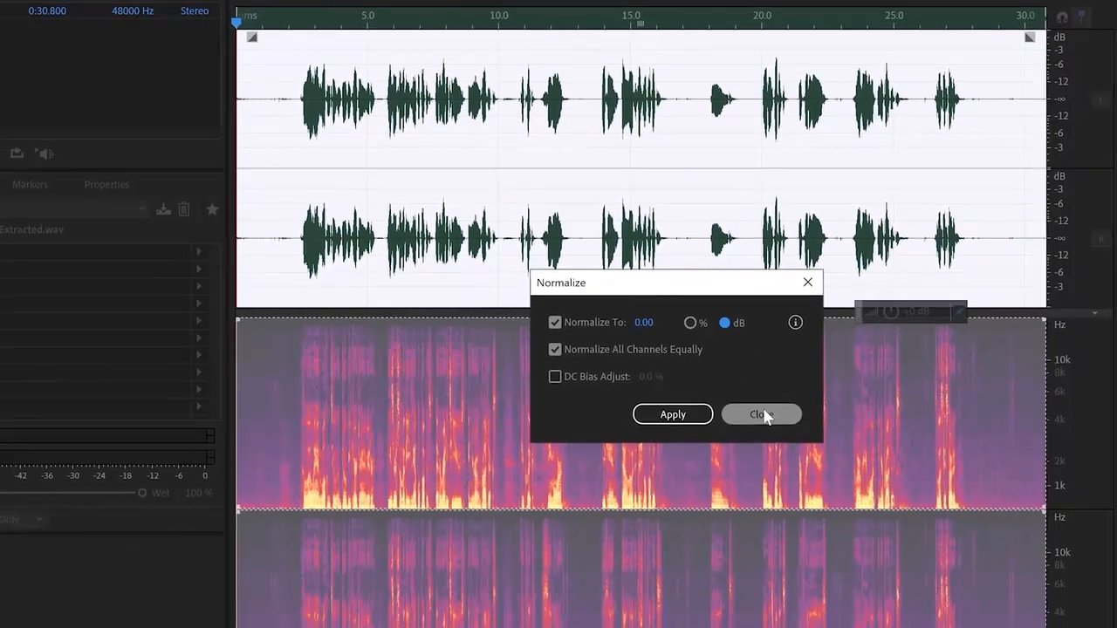
{"action": "left_click", "coordinate": [805, 433]}
{"action": "left_click", "coordinate": [438, 279]}
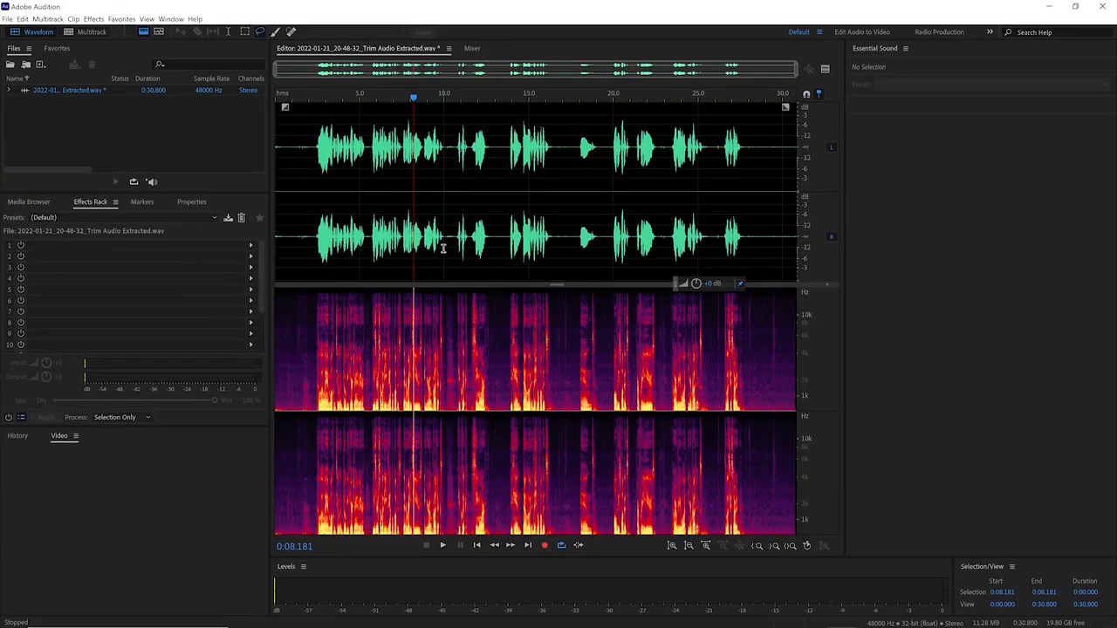
Start the Dynamics effect for the recording and enable its compressor section
{"action": "left_click", "coordinate": [94, 18]}
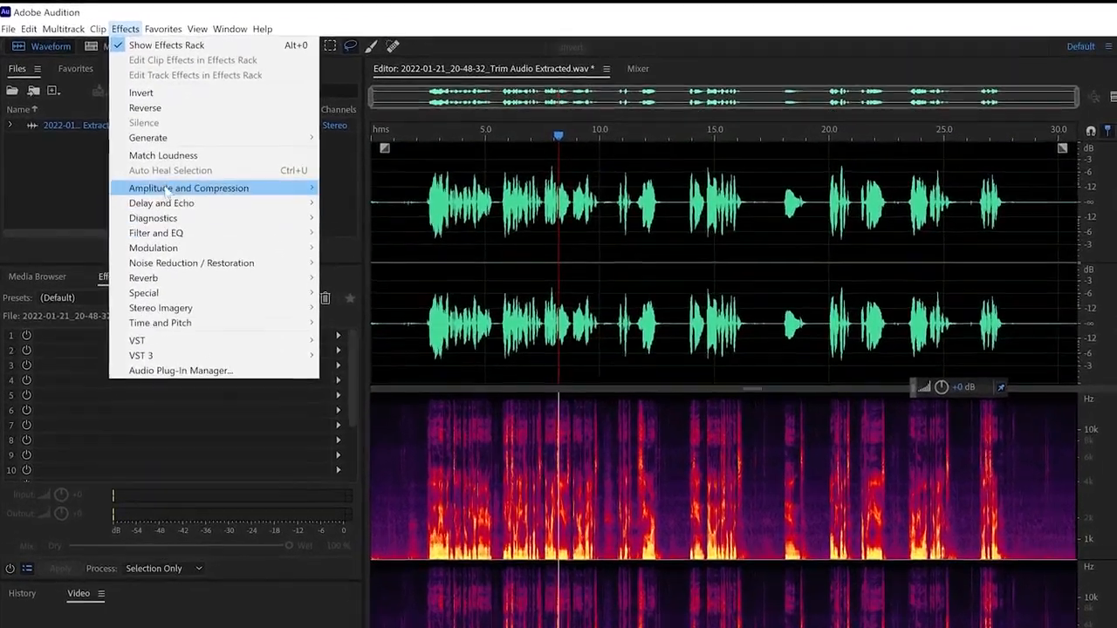
{"action": "mouse_move", "coordinate": [166, 169]}
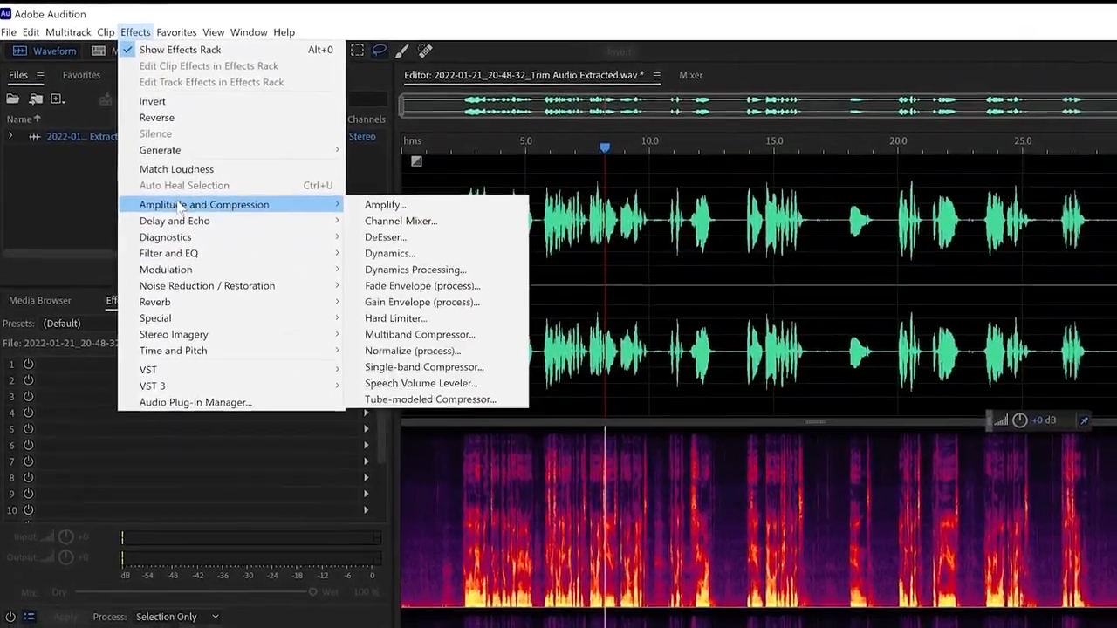
{"action": "left_click", "coordinate": [412, 272]}
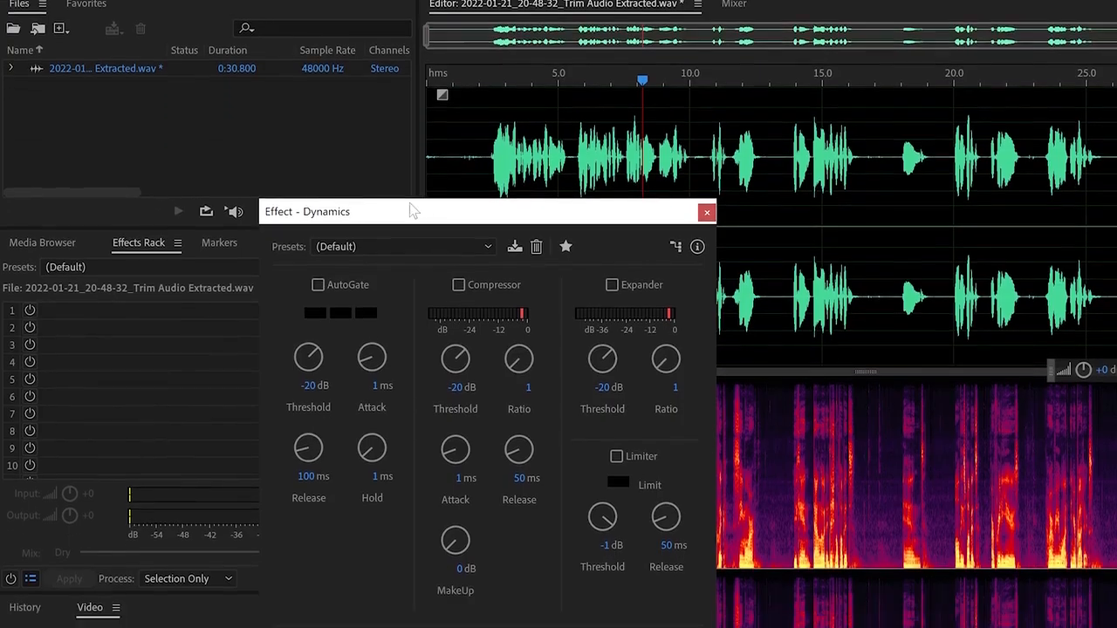
{"action": "left_click_drag", "start_coordinate": [414, 289], "coordinate": [485, 316]}
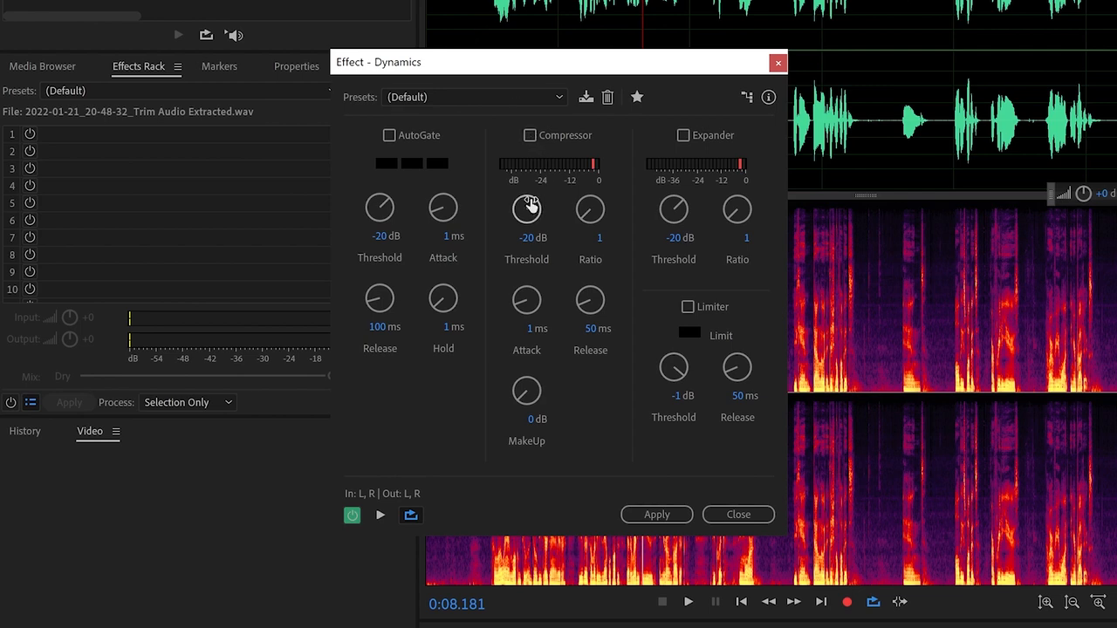
{"action": "left_click", "coordinate": [530, 135]}
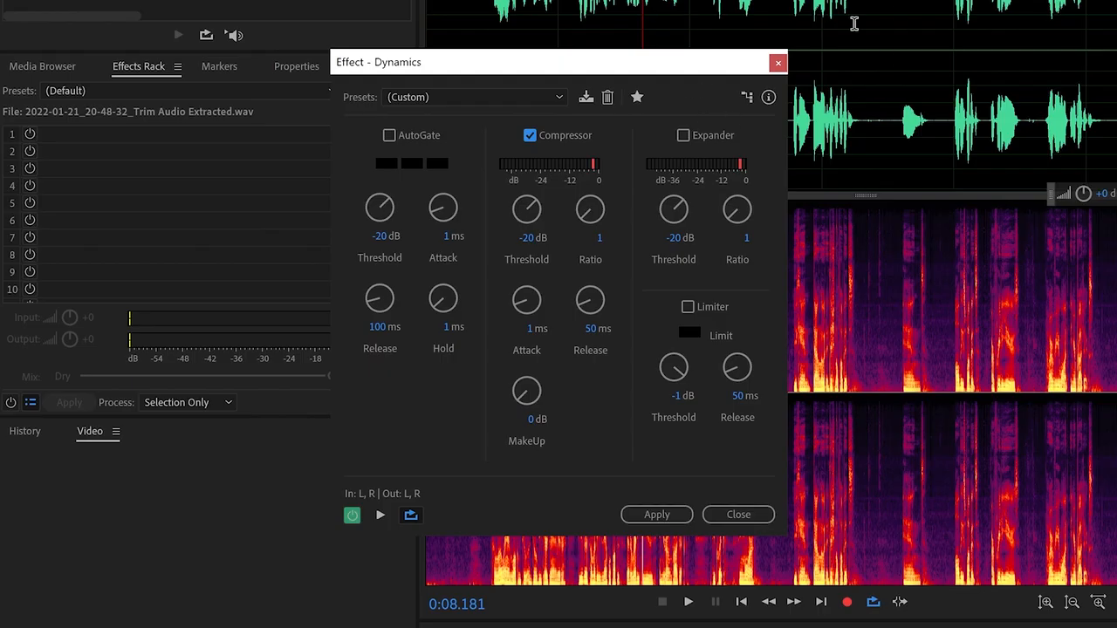
{"action": "left_click_drag", "start_coordinate": [634, 74], "coordinate": [661, 92]}
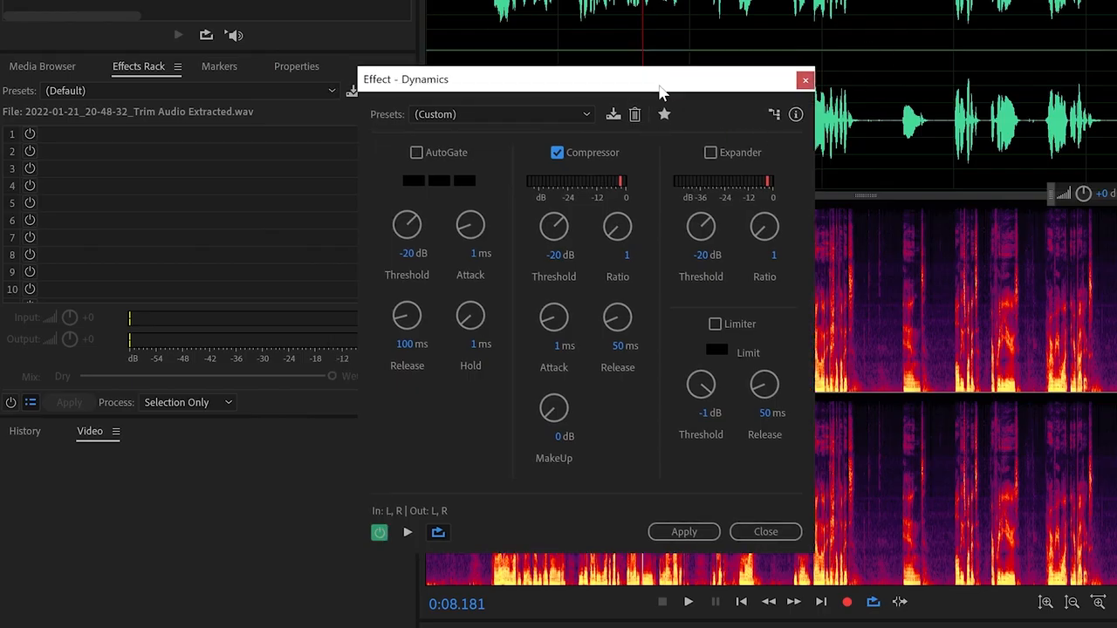
Set the compressor's ratio to 3 and its attack to 0.1 ms, keeping the waveform in view
{"action": "left_click", "coordinate": [621, 231]}
{"action": "left_click_drag", "start_coordinate": [641, 225], "coordinate": [686, 232]}
{"action": "left_click_drag", "start_coordinate": [554, 318], "coordinate": [554, 345]}
{"action": "left_click_drag", "start_coordinate": [544, 76], "coordinate": [309, 86]}
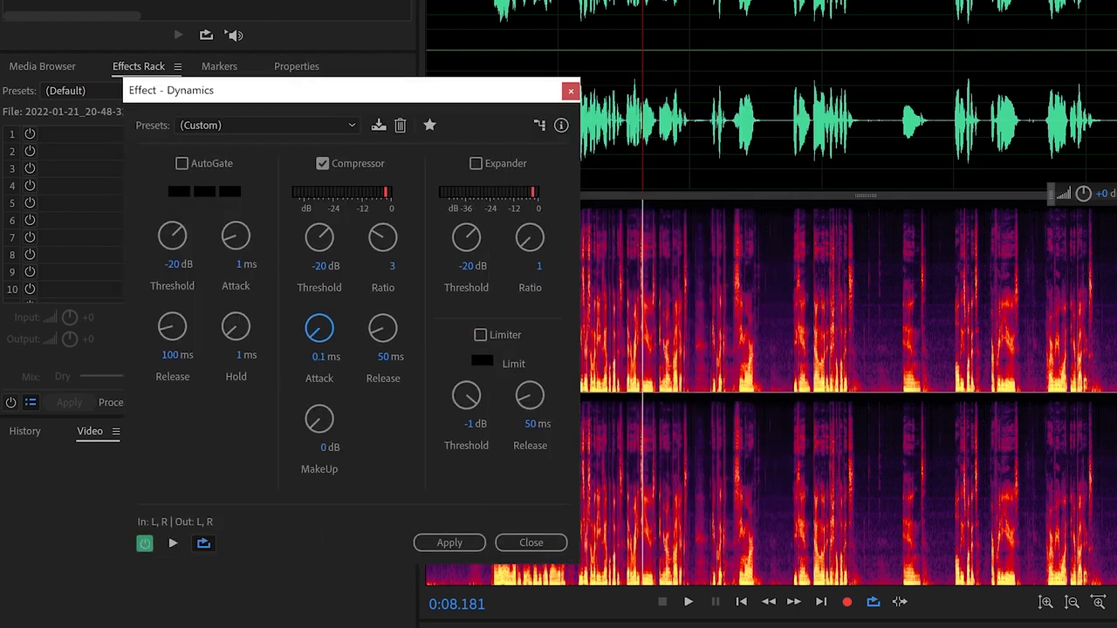
Preview the recording in the Dynamics effect, comparing the sound with the compressor off and on
{"action": "key", "text": "space"}
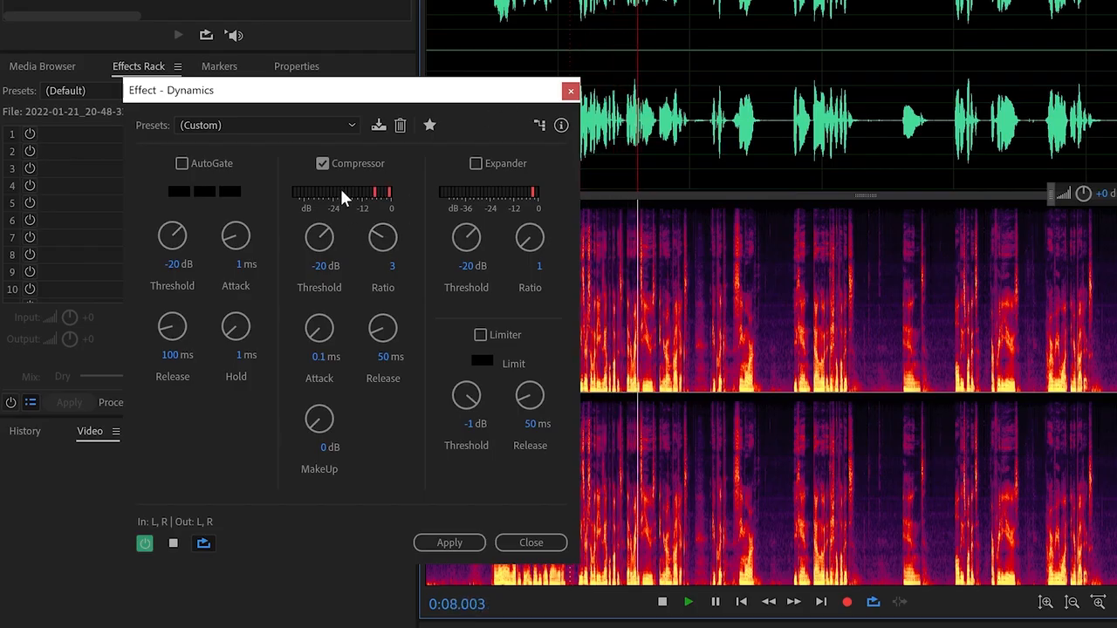
{"action": "left_click", "coordinate": [322, 163]}
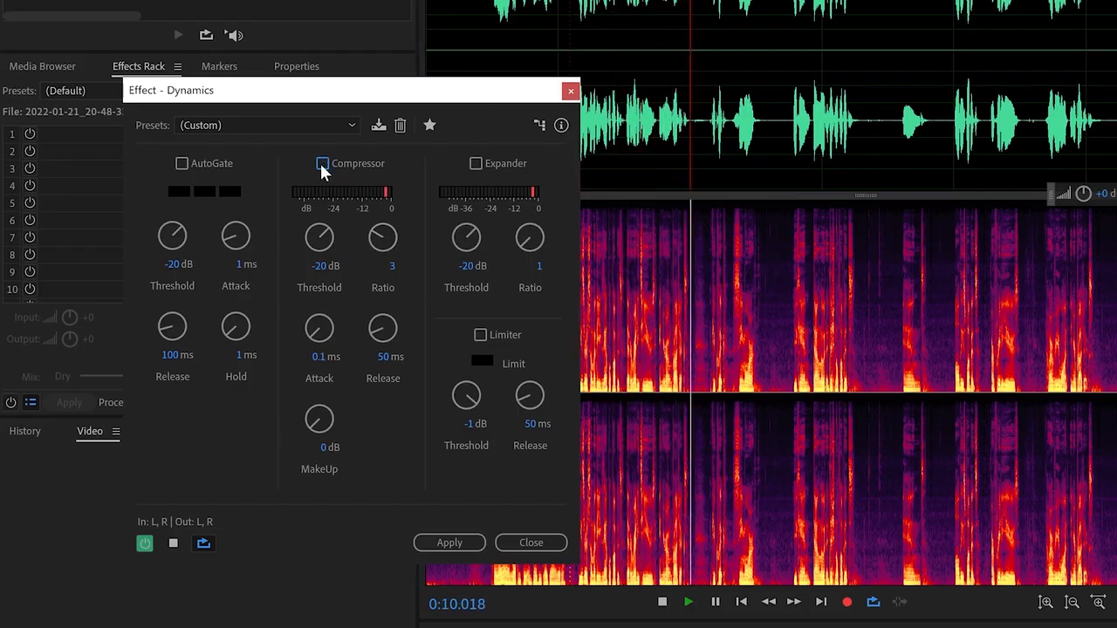
{"action": "left_click", "coordinate": [322, 163]}
{"action": "key", "text": "space"}
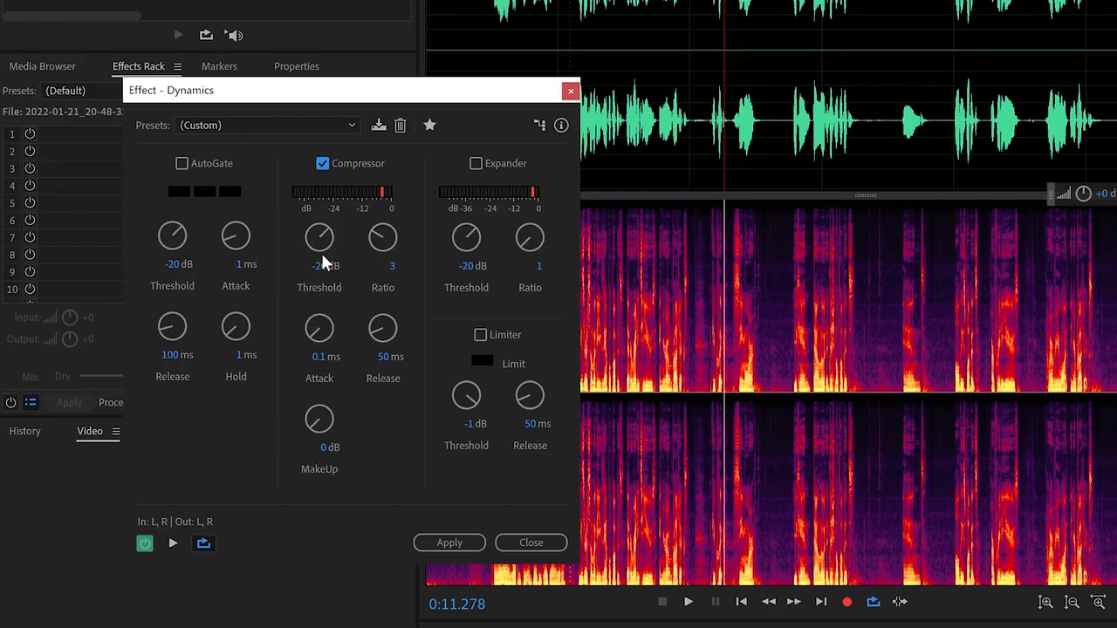
Set the compressor's threshold to -16 dB while previewing from about 6 seconds, and its makeup gain to 2.3 dB
{"action": "left_click", "coordinate": [585, 262]}
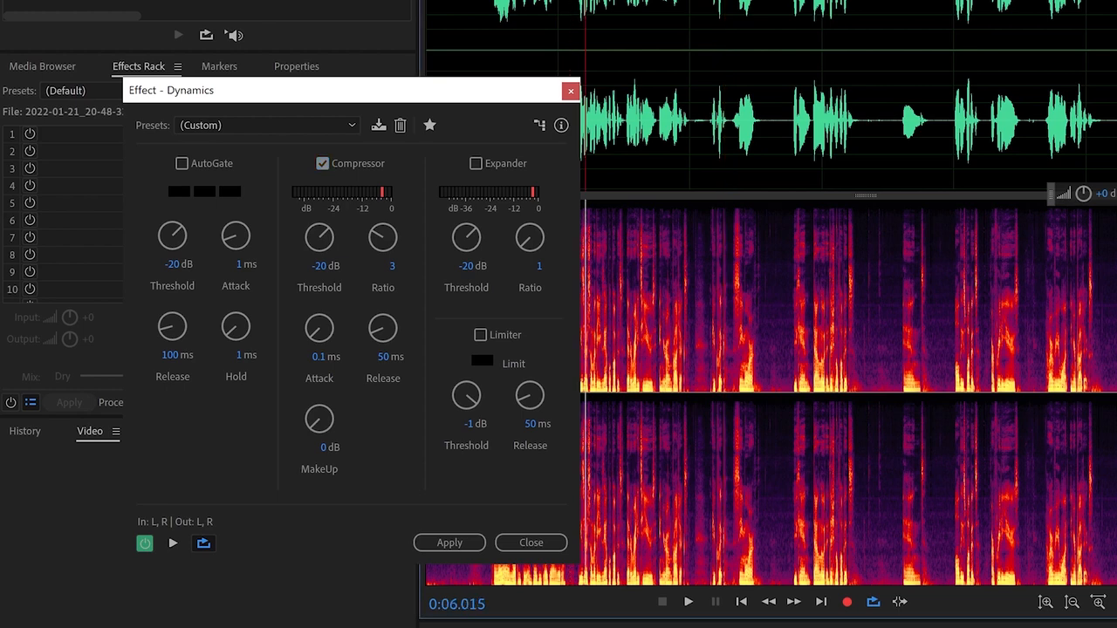
{"action": "key", "text": "space"}
{"action": "left_click_drag", "start_coordinate": [336, 257], "coordinate": [382, 279]}
{"action": "left_click_drag", "start_coordinate": [350, 225], "coordinate": [324, 172]}
{"action": "key", "text": "space"}
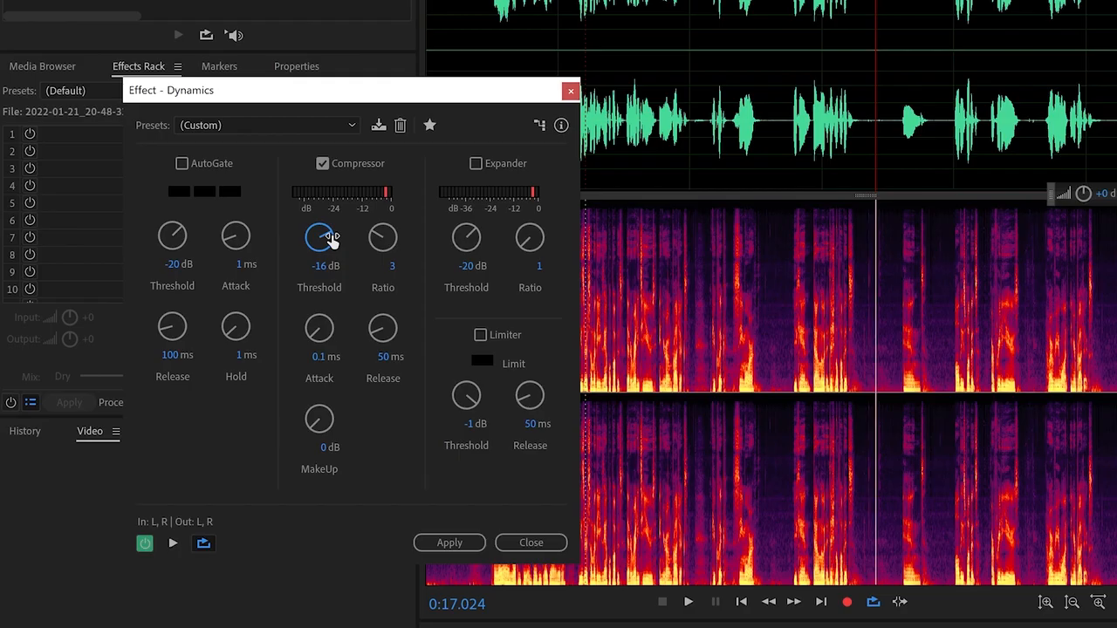
{"action": "left_click", "coordinate": [321, 420]}
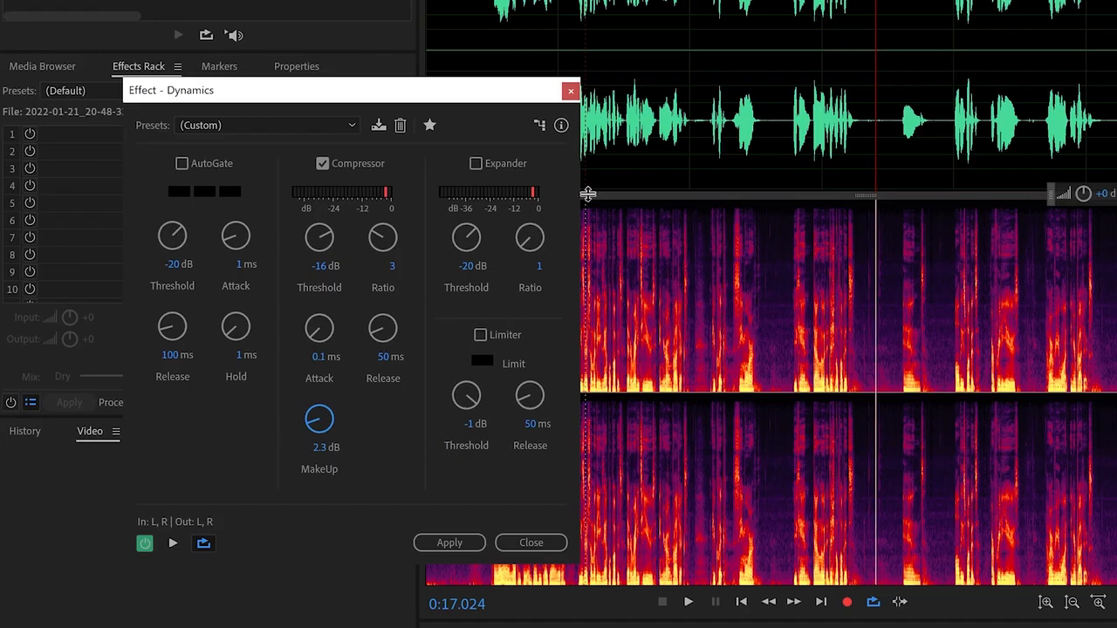
Preview the speech from near the start, switching the compressor off and on to compare the adjusted settings
{"action": "key", "text": "space"}
{"action": "key", "text": "space"}
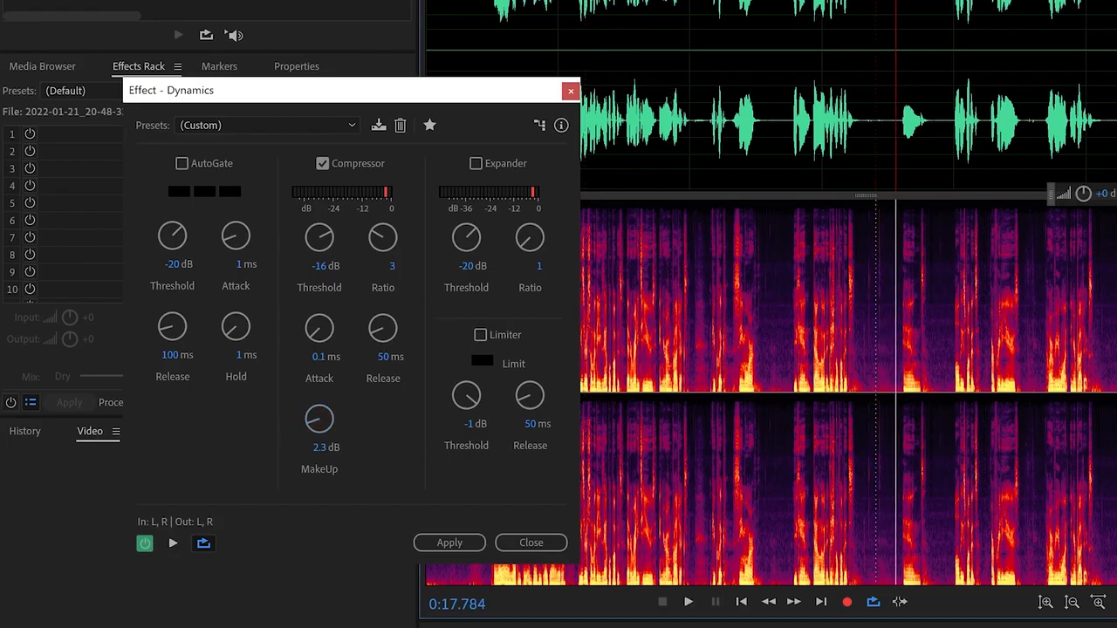
{"action": "left_click", "coordinate": [528, 43]}
{"action": "key", "text": "space"}
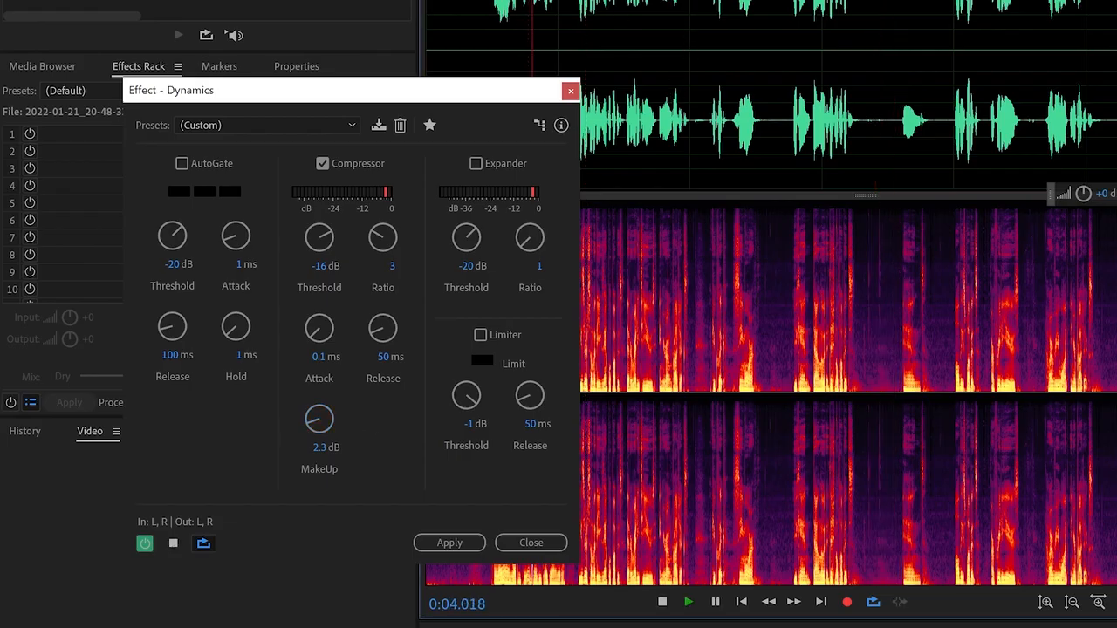
{"action": "left_click", "coordinate": [323, 165]}
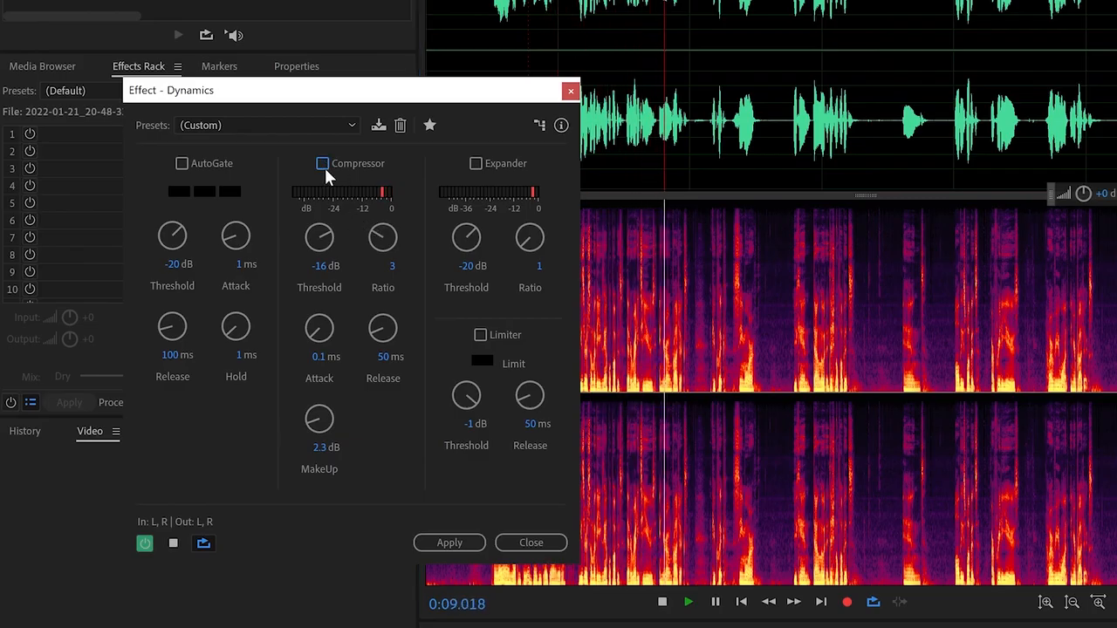
{"action": "left_click", "coordinate": [322, 164]}
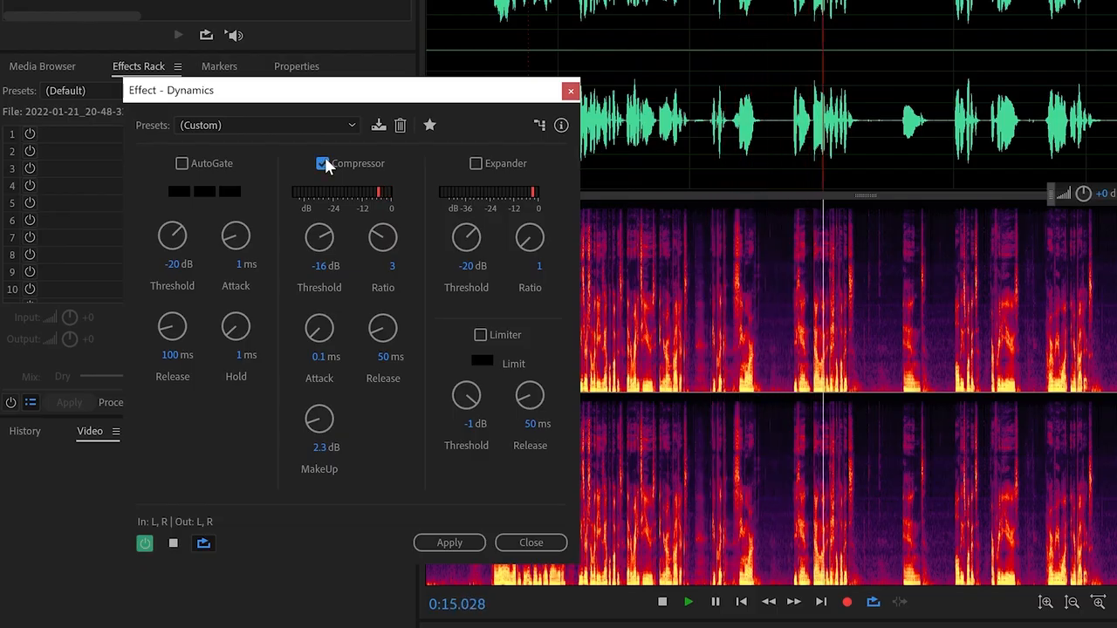
{"action": "left_click", "coordinate": [323, 165]}
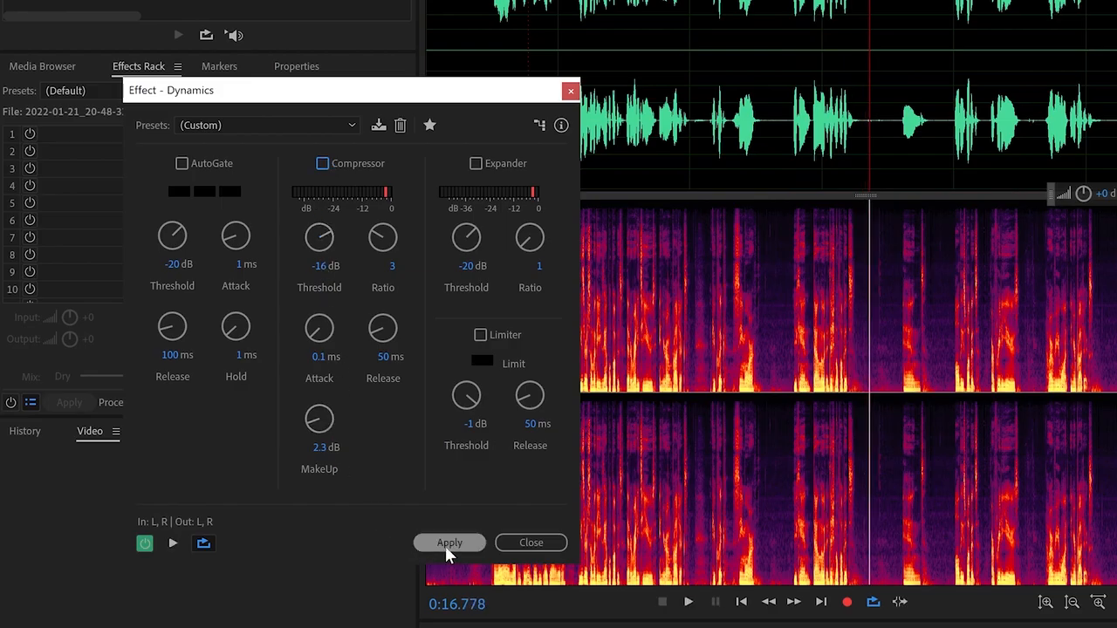
Re-enable the compressor, apply the Dynamics effect to the whole recording, and undo it
{"action": "left_click", "coordinate": [323, 165]}
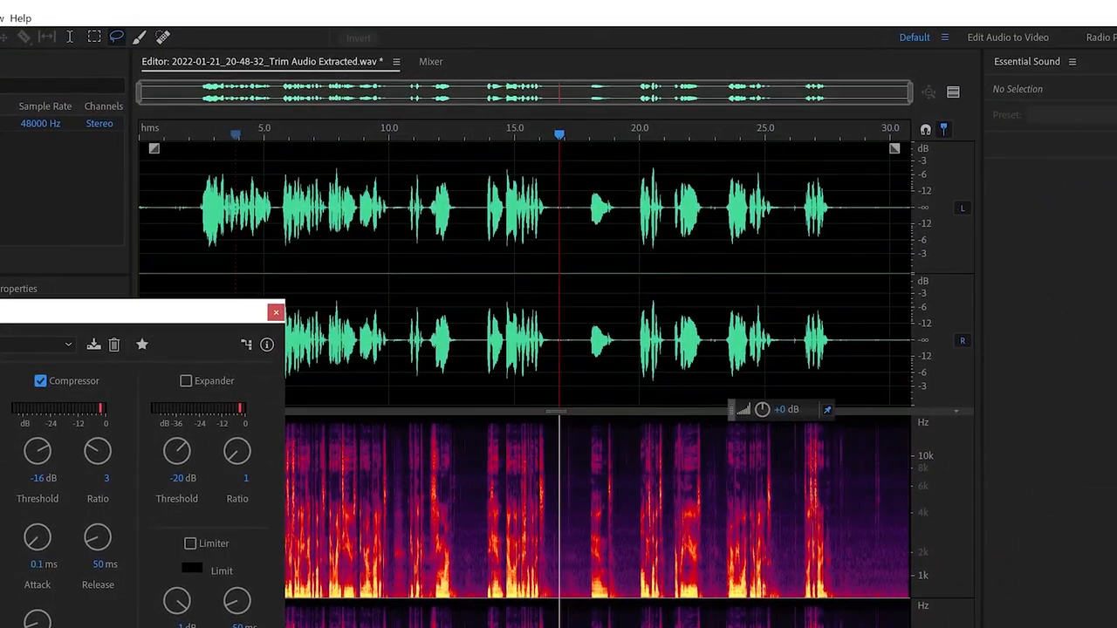
{"action": "key", "text": "Return"}
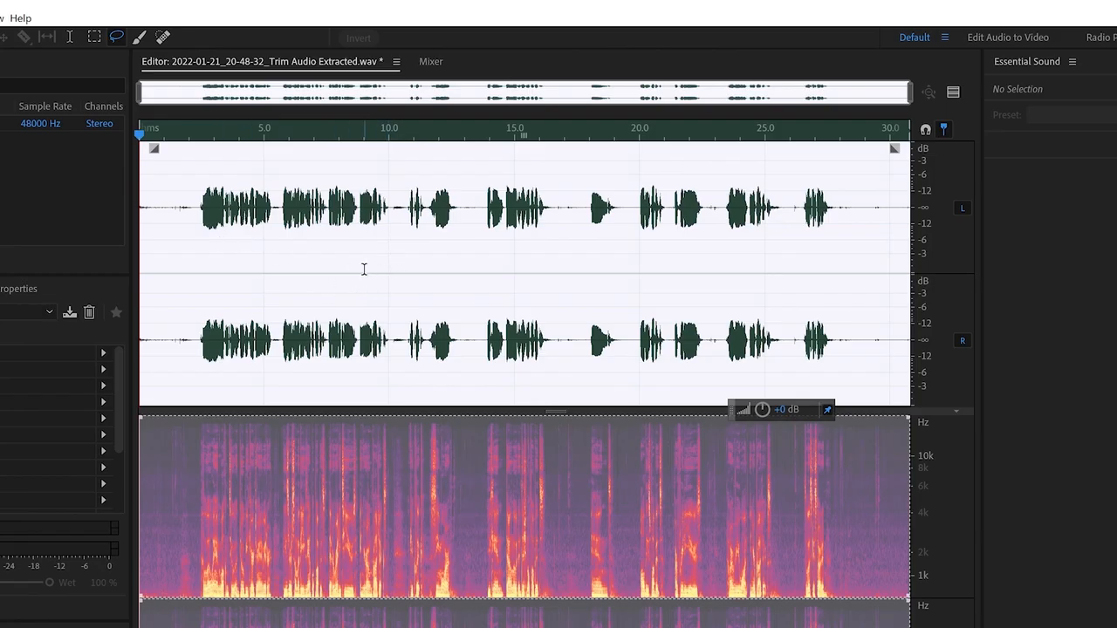
{"action": "key", "text": "ctrl+z"}
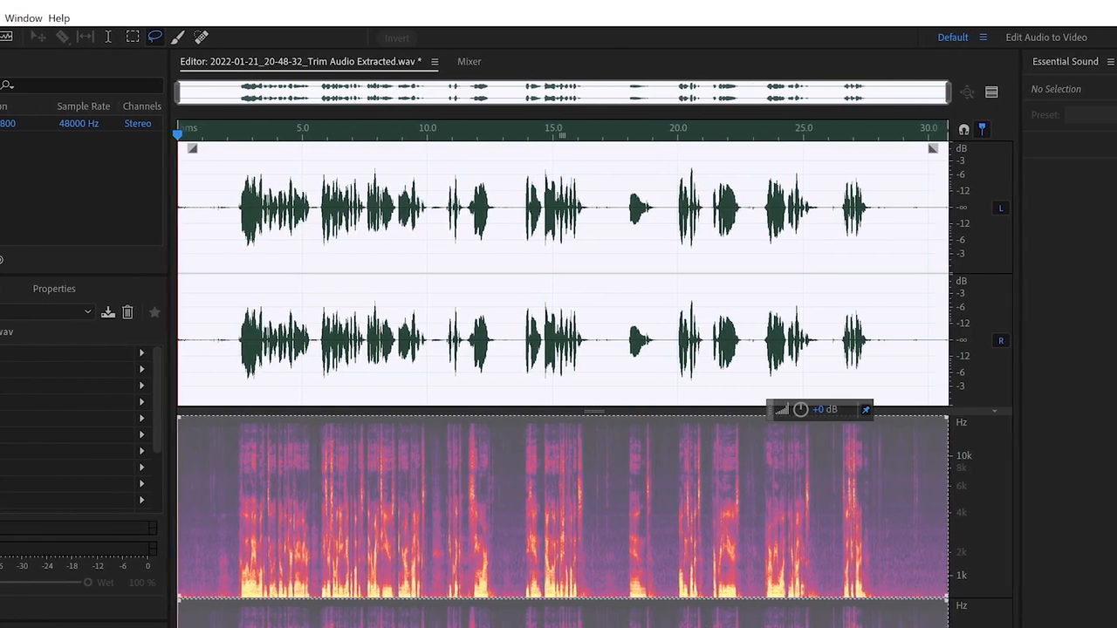
Apply the Dynamics effect to the whole recording with compressor threshold -10.6 dB and makeup gain 3.5 dB
{"action": "left_click", "coordinate": [16, 18]}
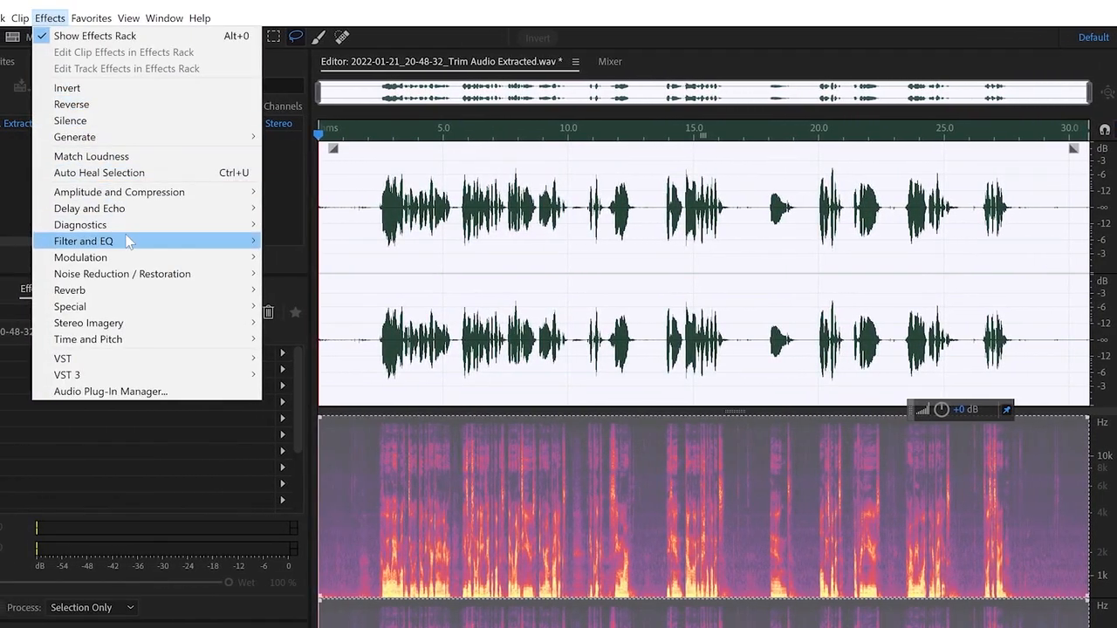
{"action": "mouse_move", "coordinate": [210, 192]}
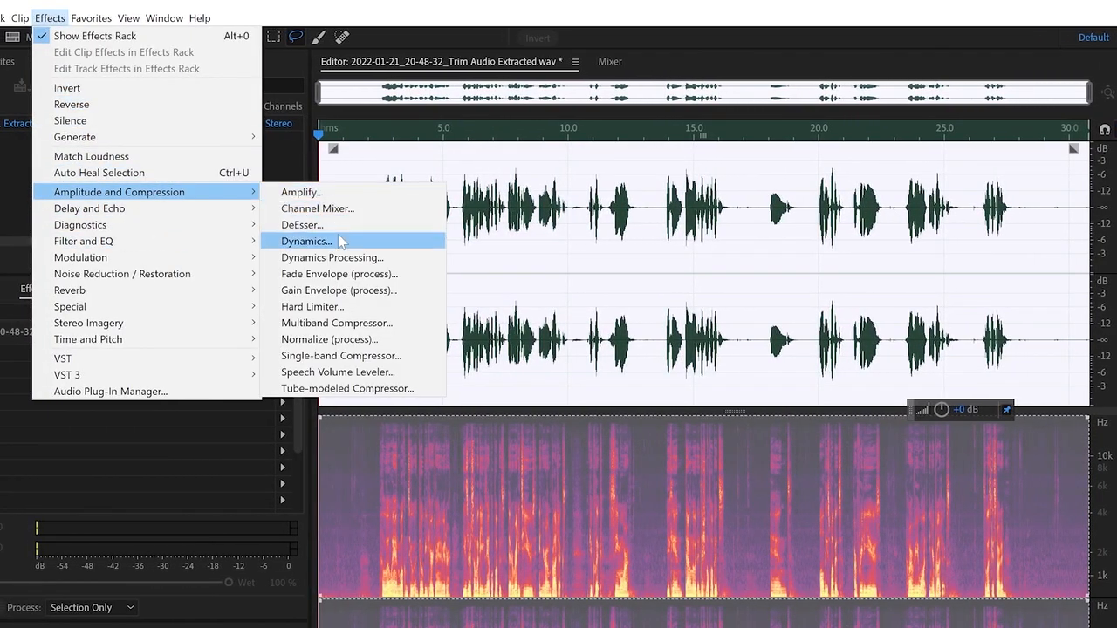
{"action": "left_click", "coordinate": [301, 241]}
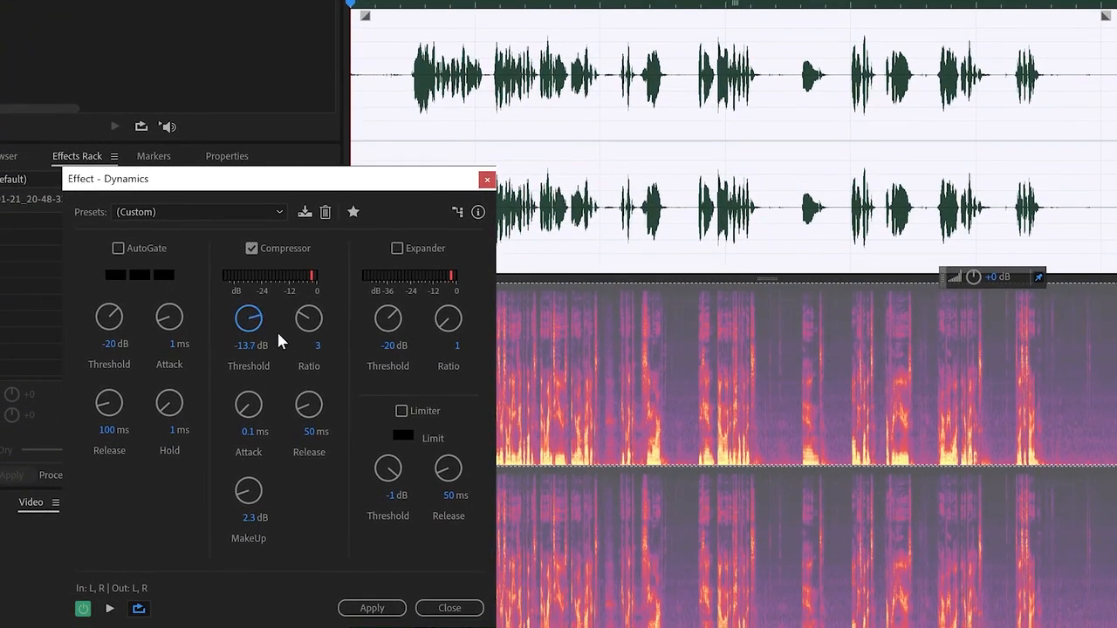
{"action": "left_click_drag", "start_coordinate": [276, 344], "coordinate": [272, 369]}
{"action": "left_click_drag", "start_coordinate": [263, 322], "coordinate": [257, 304]}
{"action": "left_click_drag", "start_coordinate": [247, 489], "coordinate": [251, 490]}
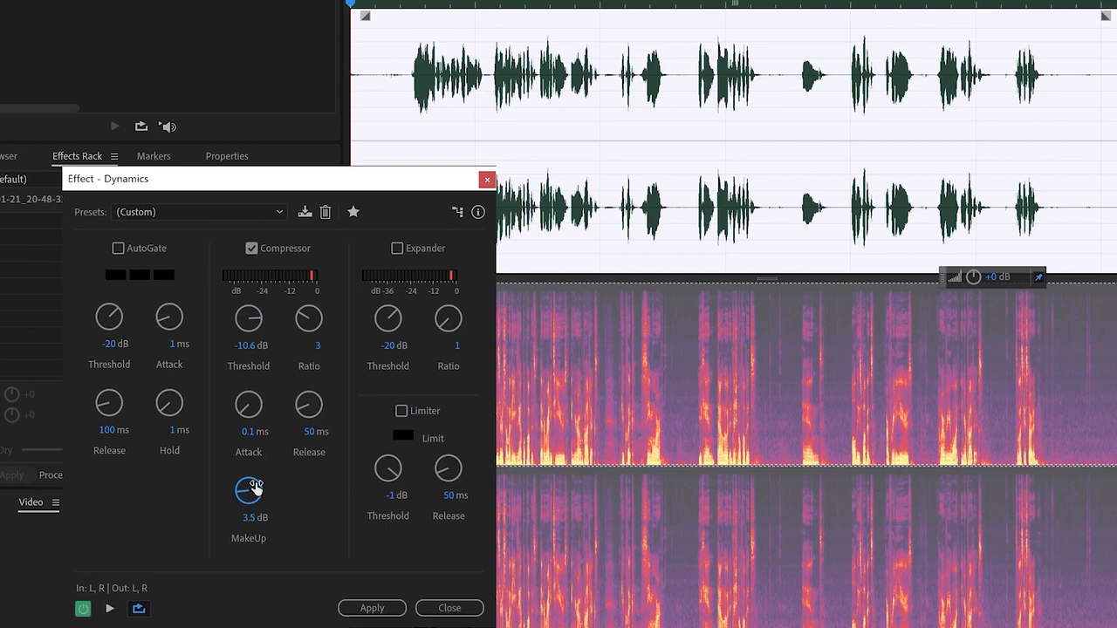
{"action": "left_click", "coordinate": [376, 608]}
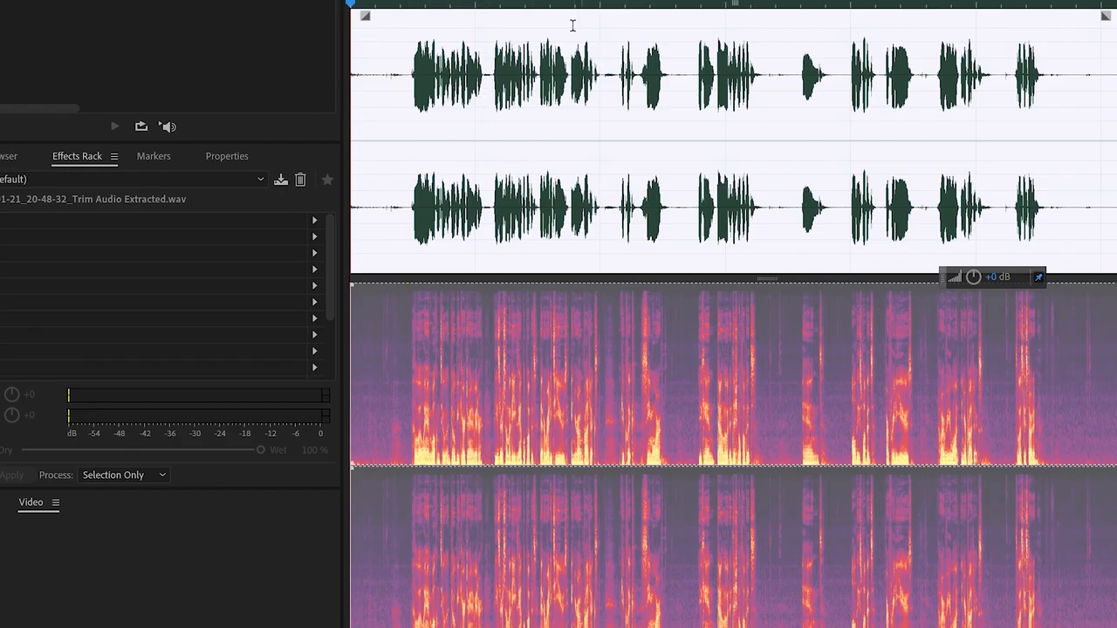
Play back the compressed recording from just before the first speech
{"action": "left_click", "coordinate": [417, 27]}
{"action": "key", "text": "space"}
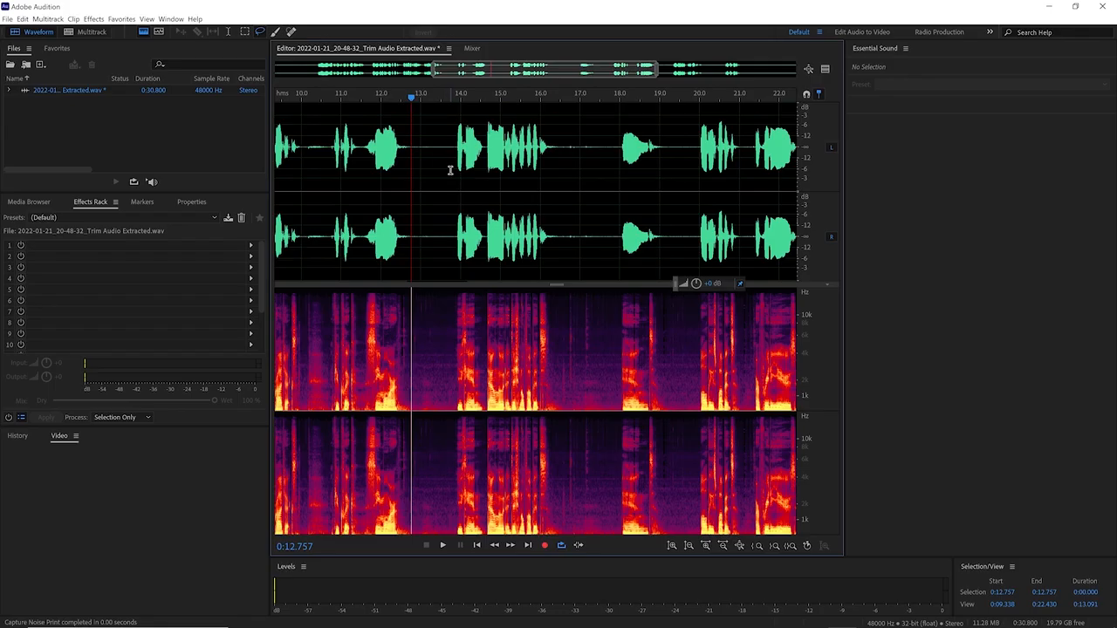
Select the silent gap from about 12.6 to 13.7 s and play it to hear the background noise
{"action": "left_click_drag", "start_coordinate": [450, 134], "coordinate": [406, 144]}
{"action": "key", "text": "space"}
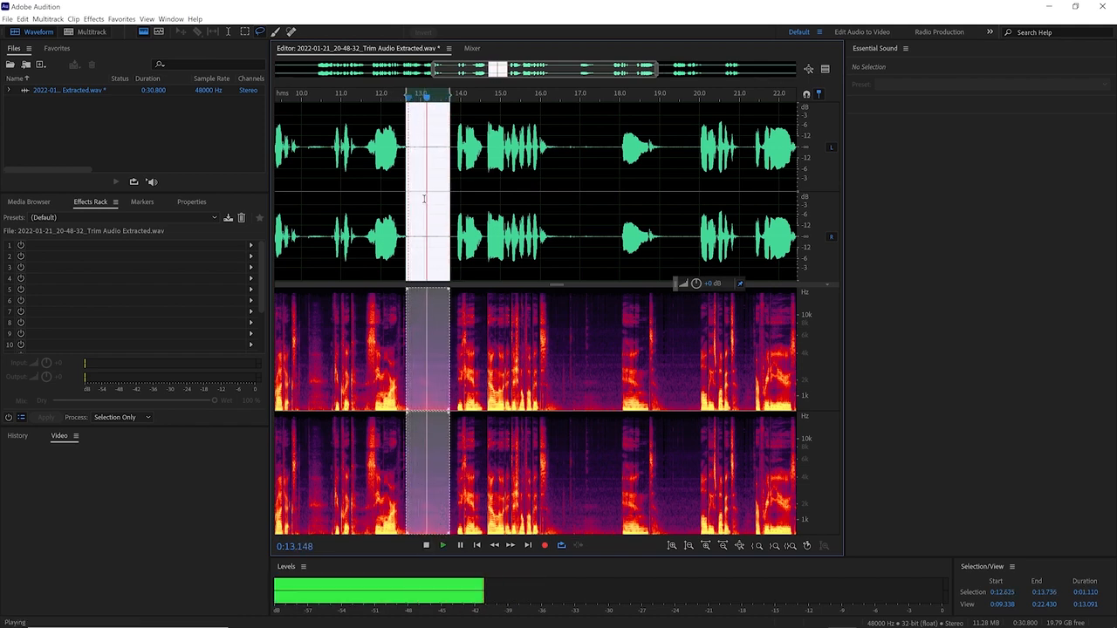
{"action": "key", "text": "space"}
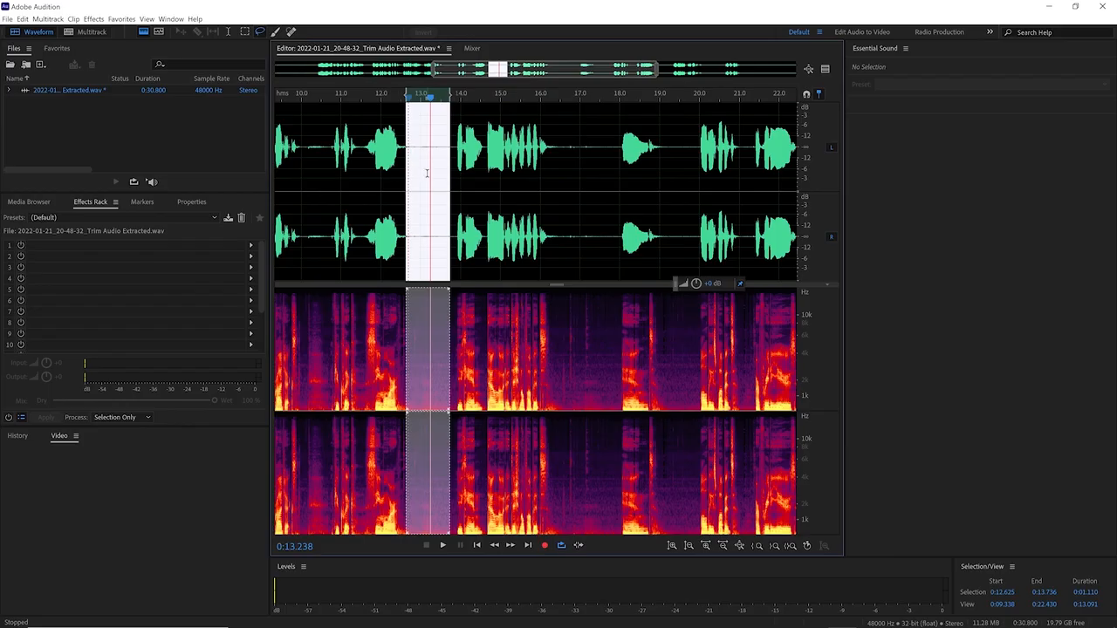
Start the Noise Reduction process and capture the selected silent gap as the noise print
{"action": "left_click", "coordinate": [101, 19]}
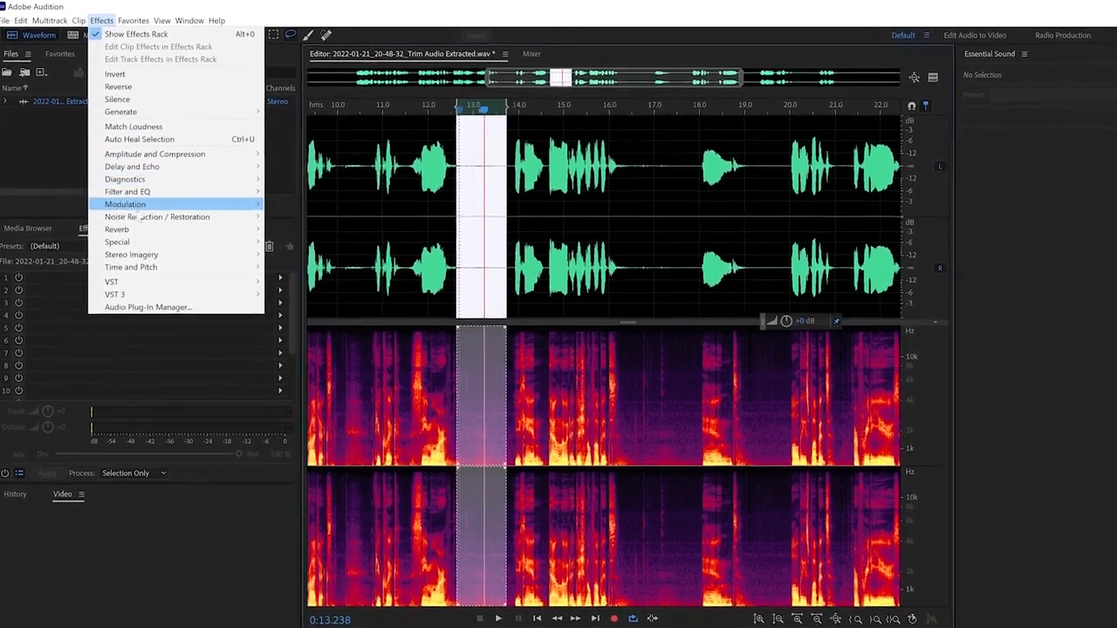
{"action": "mouse_move", "coordinate": [126, 194]}
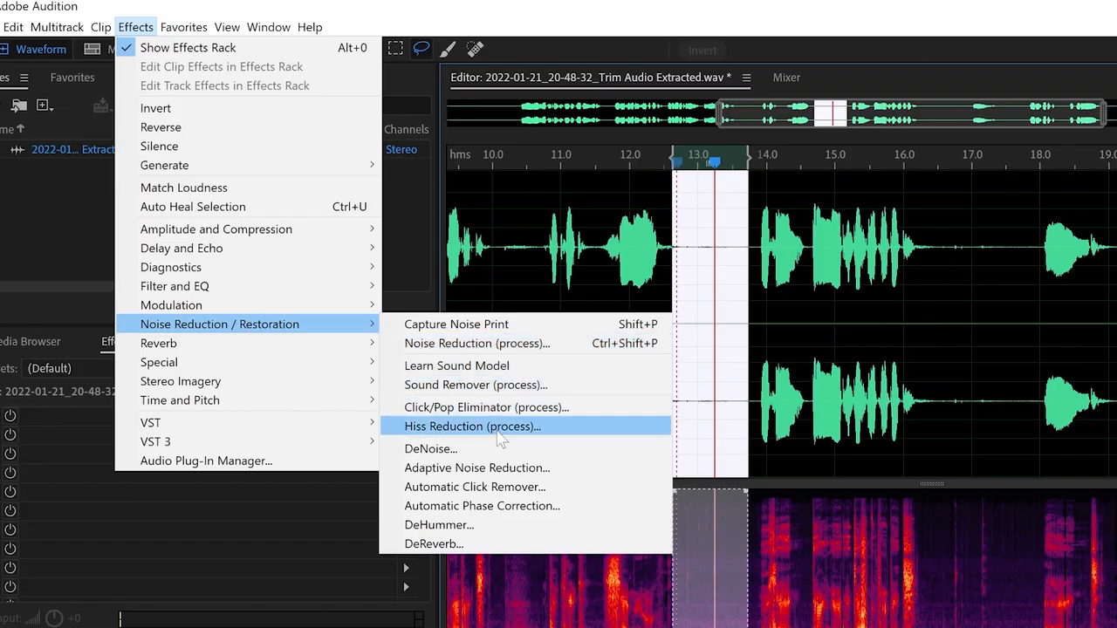
{"action": "left_click", "coordinate": [477, 343]}
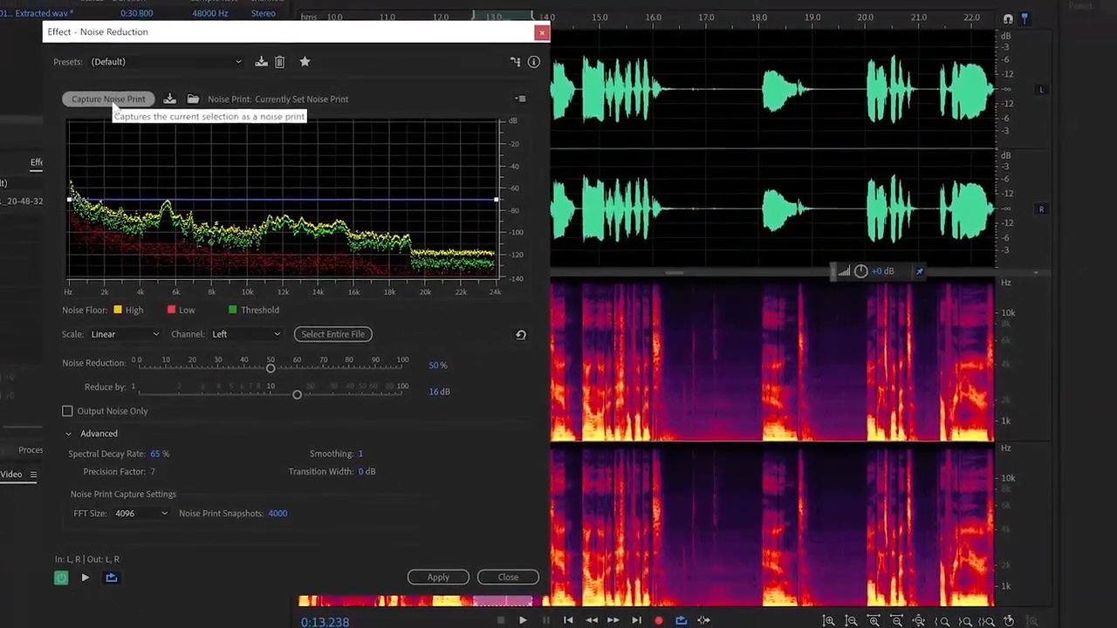
{"action": "left_click_drag", "start_coordinate": [475, 43], "coordinate": [527, 198]}
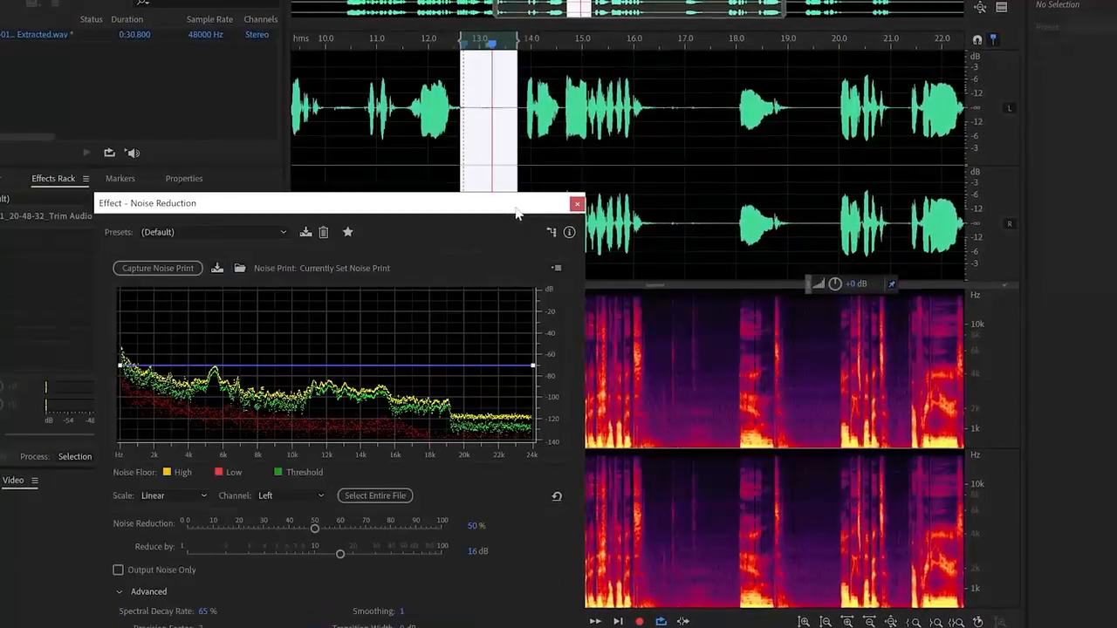
{"action": "left_click", "coordinate": [184, 269]}
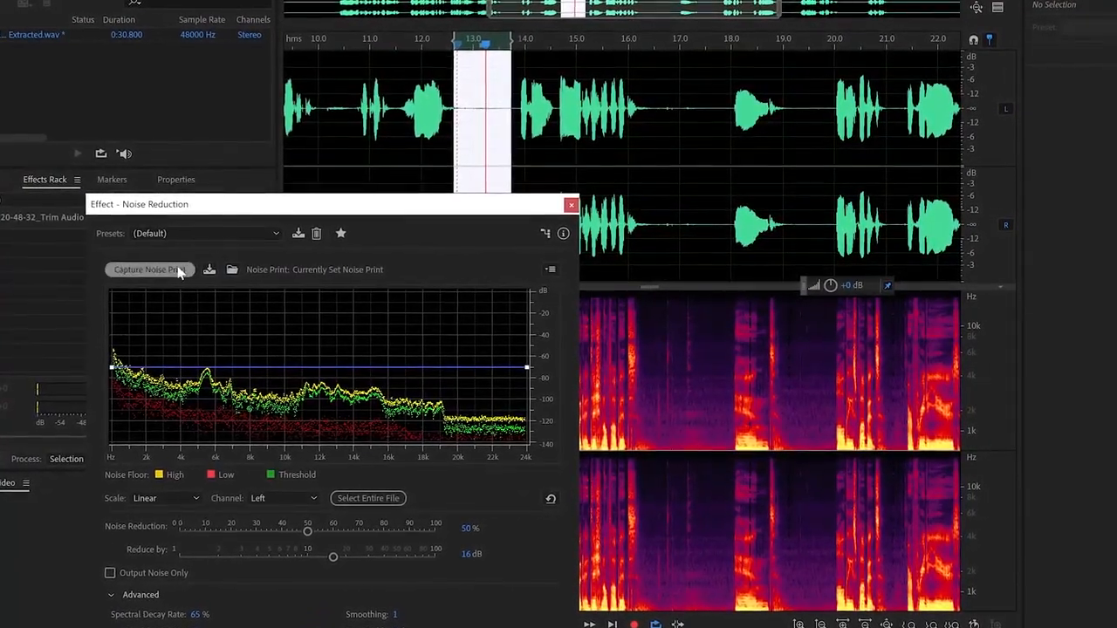
Apply Noise Reduction to the entire file at 100% with Reduce by set to 8 dB
{"action": "left_click_drag", "start_coordinate": [379, 217], "coordinate": [338, 85]}
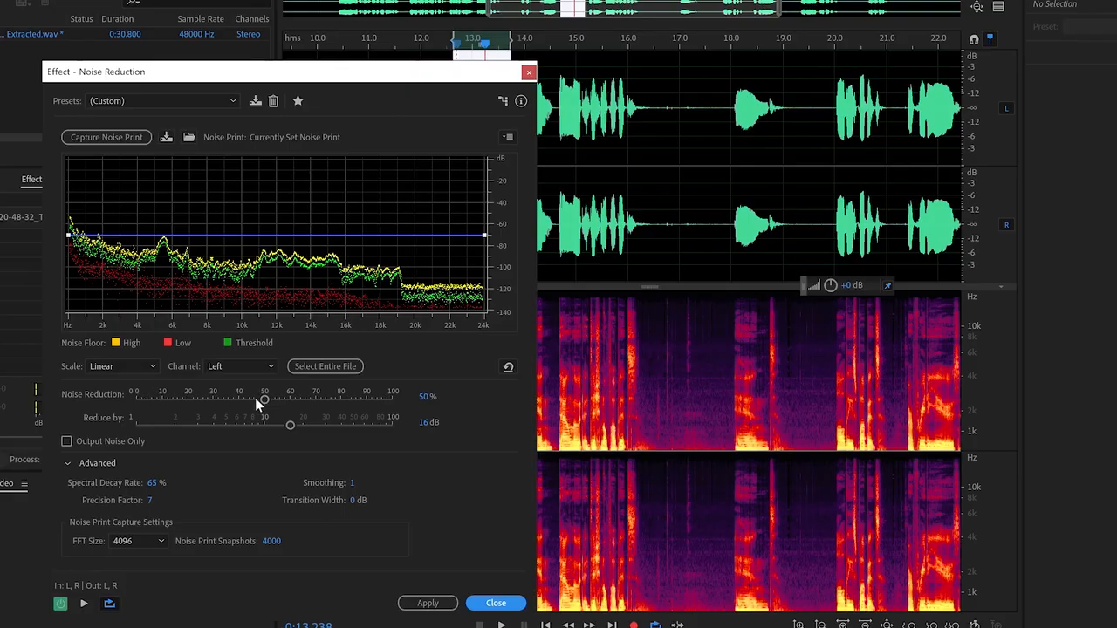
{"action": "left_click_drag", "start_coordinate": [265, 399], "coordinate": [398, 399]}
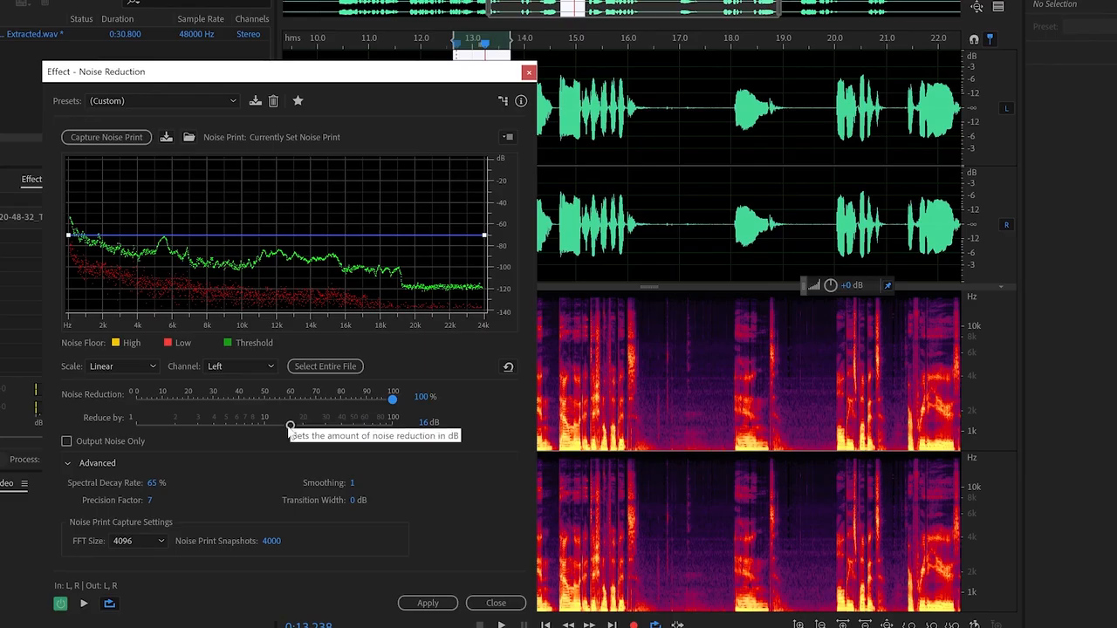
{"action": "left_click", "coordinate": [423, 424]}
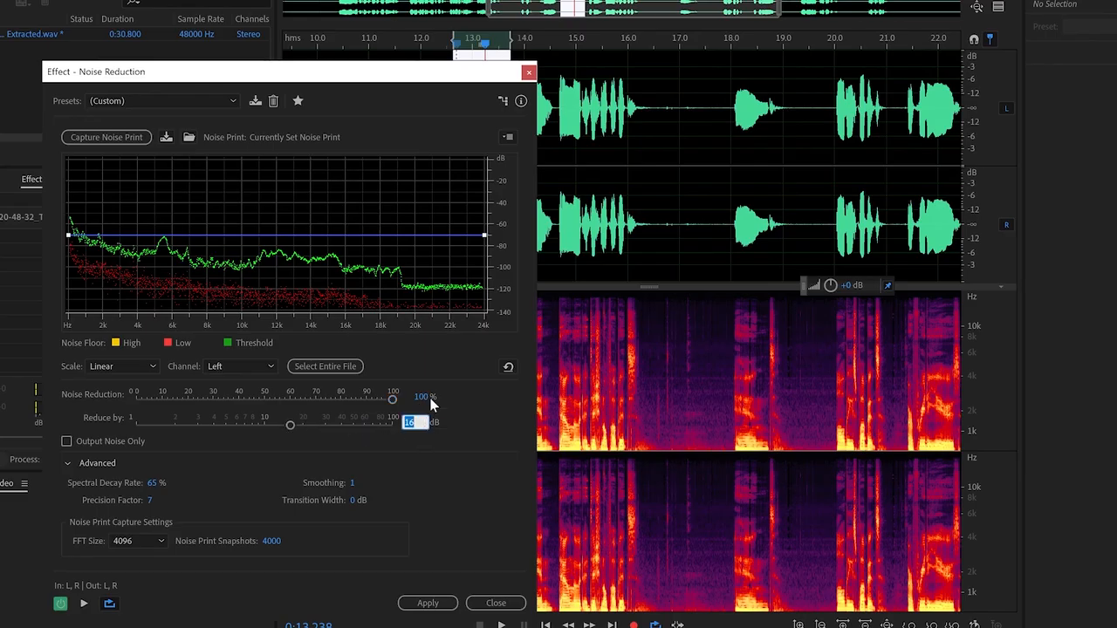
{"action": "type", "text": "8"}
{"action": "key", "text": "Return"}
{"action": "left_click", "coordinate": [349, 373]}
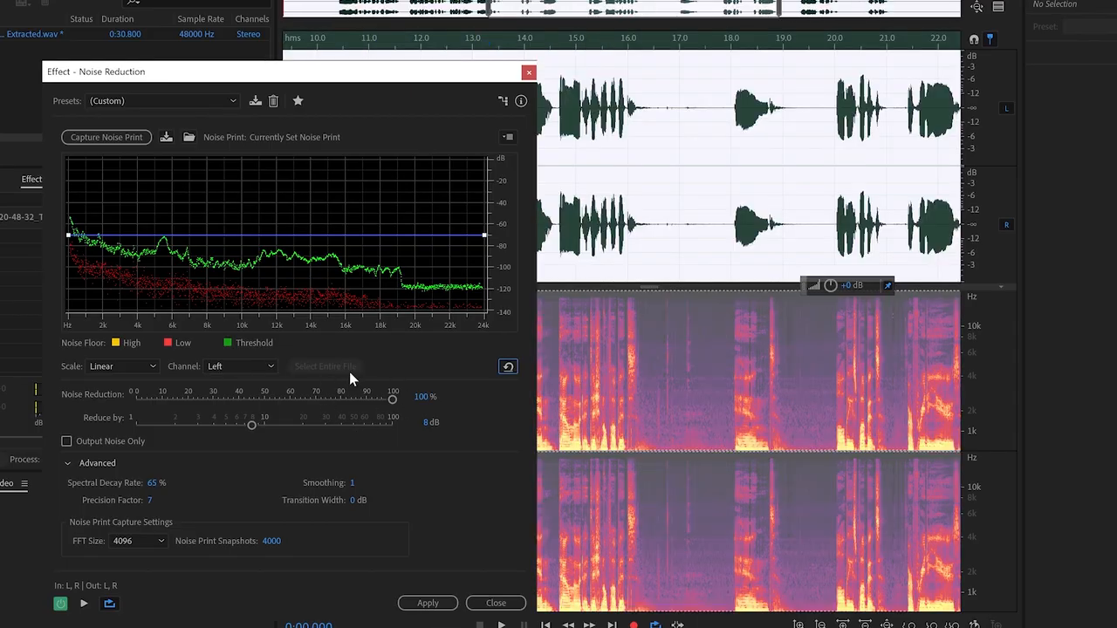
{"action": "left_click", "coordinate": [451, 608]}
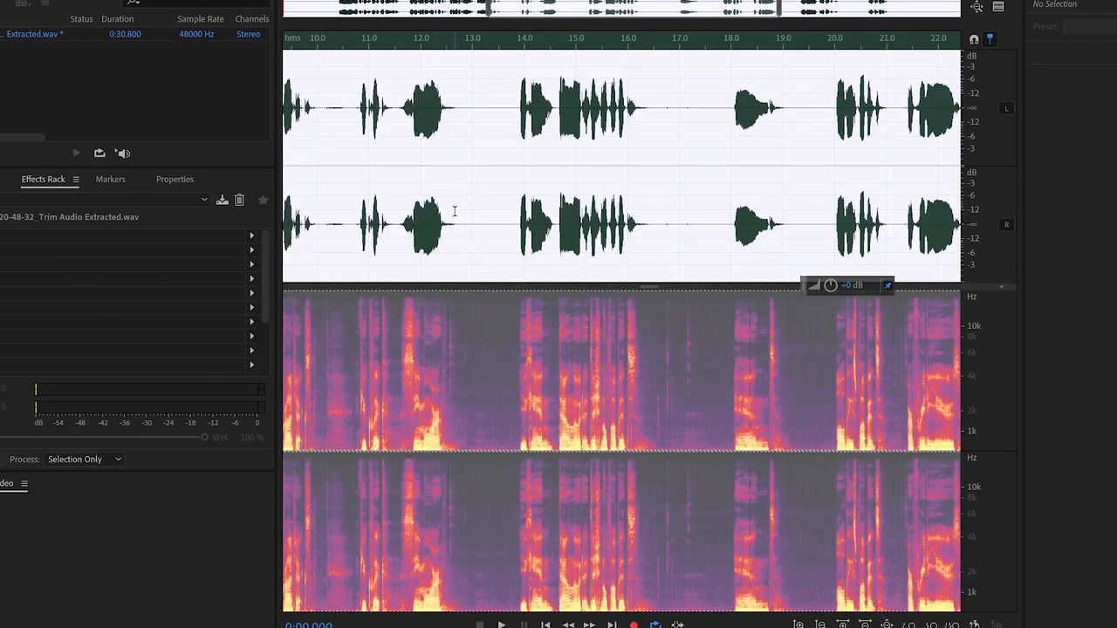
Play back the stretch from about 11.5 to 14 s and inspect the cleaned gap between the words
{"action": "left_click_drag", "start_coordinate": [463, 137], "coordinate": [477, 130]}
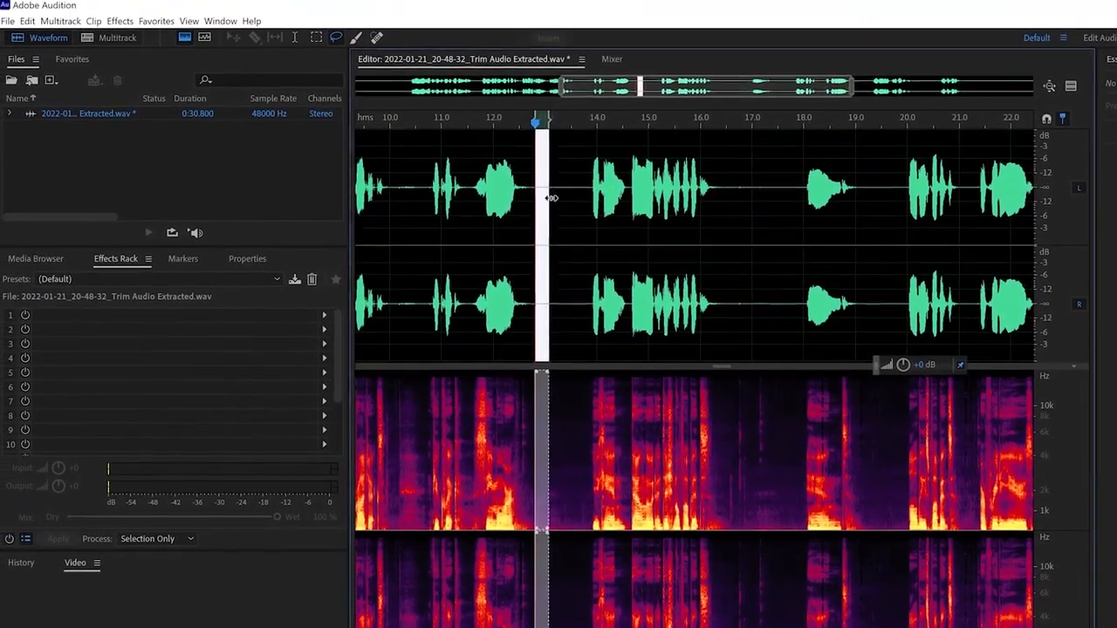
{"action": "left_click_drag", "start_coordinate": [583, 194], "coordinate": [472, 206]}
{"action": "key", "text": "space"}
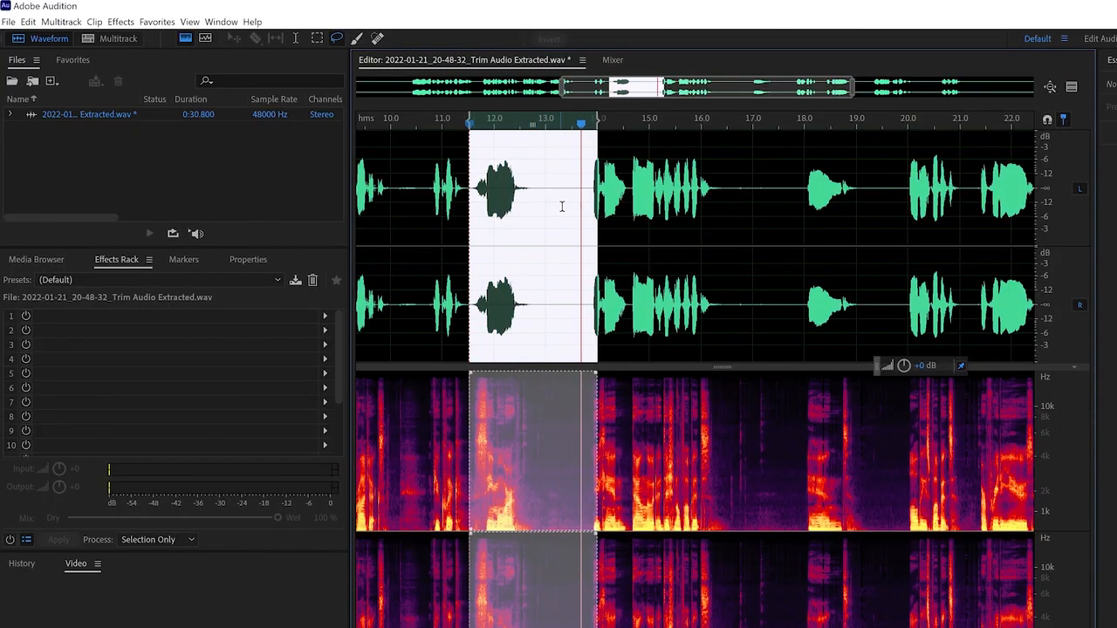
{"action": "left_click", "coordinate": [529, 203]}
{"action": "left_click_drag", "start_coordinate": [581, 190], "coordinate": [530, 201]}
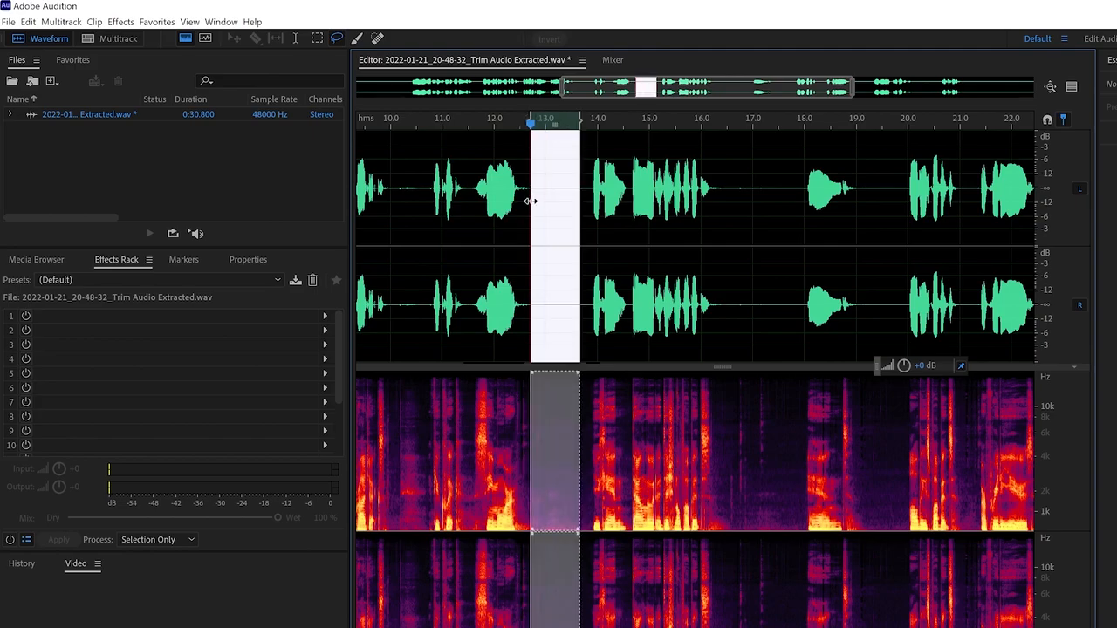
{"action": "left_click", "coordinate": [737, 207]}
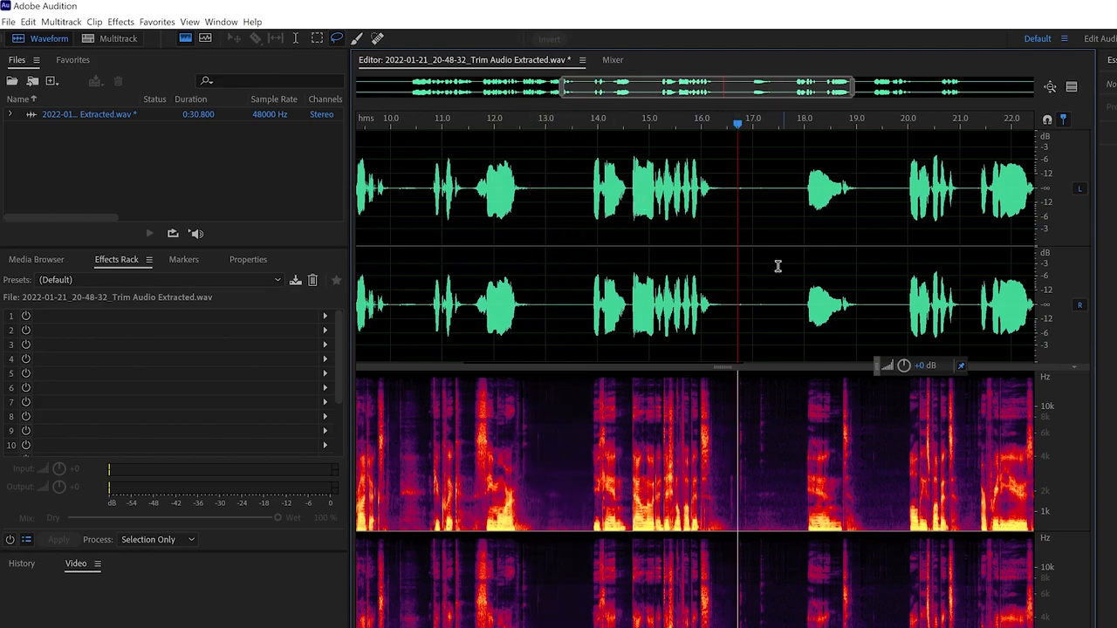
Undo the noise reduction and Dynamics effects on the whole recording, and redo both for comparison
{"action": "key", "text": "ctrl+a"}
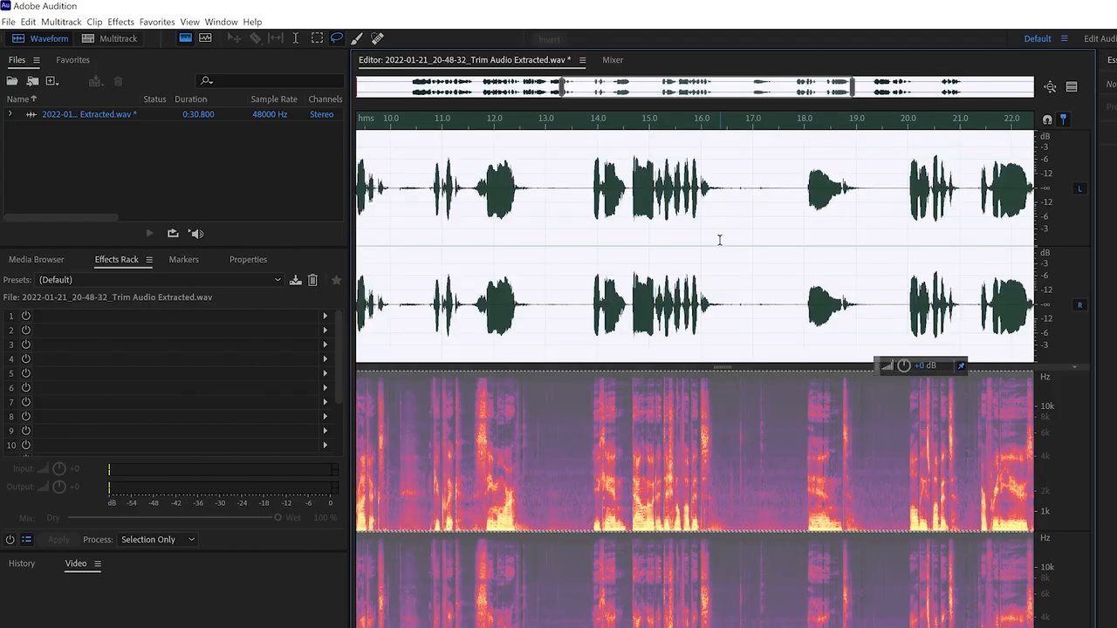
{"action": "key", "text": "ctrl+z"}
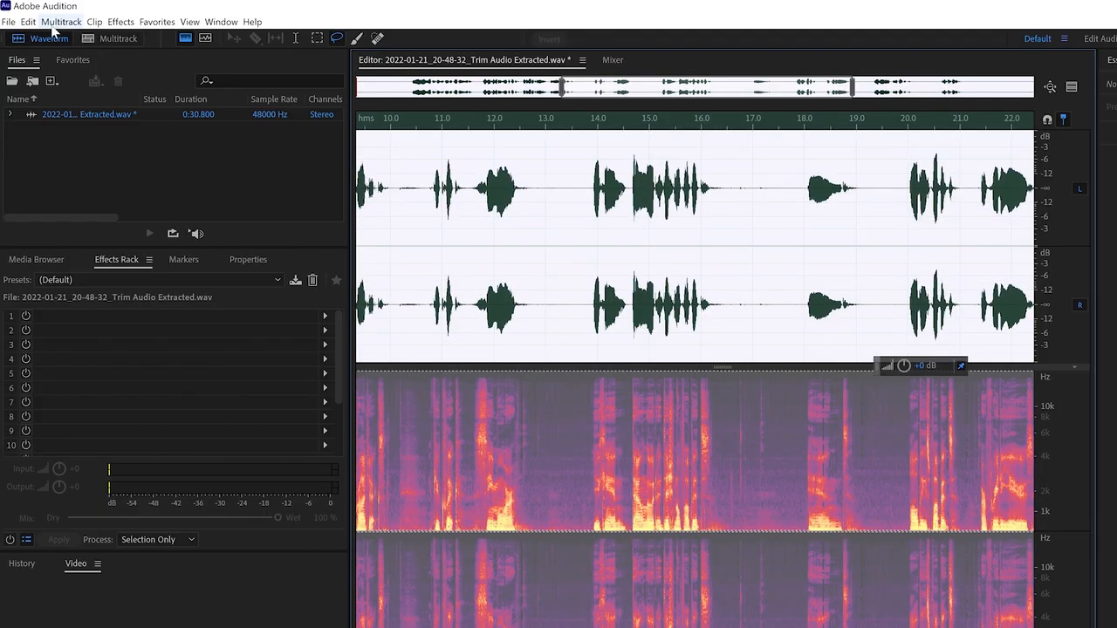
{"action": "left_click", "coordinate": [28, 22]}
{"action": "left_click", "coordinate": [47, 48]}
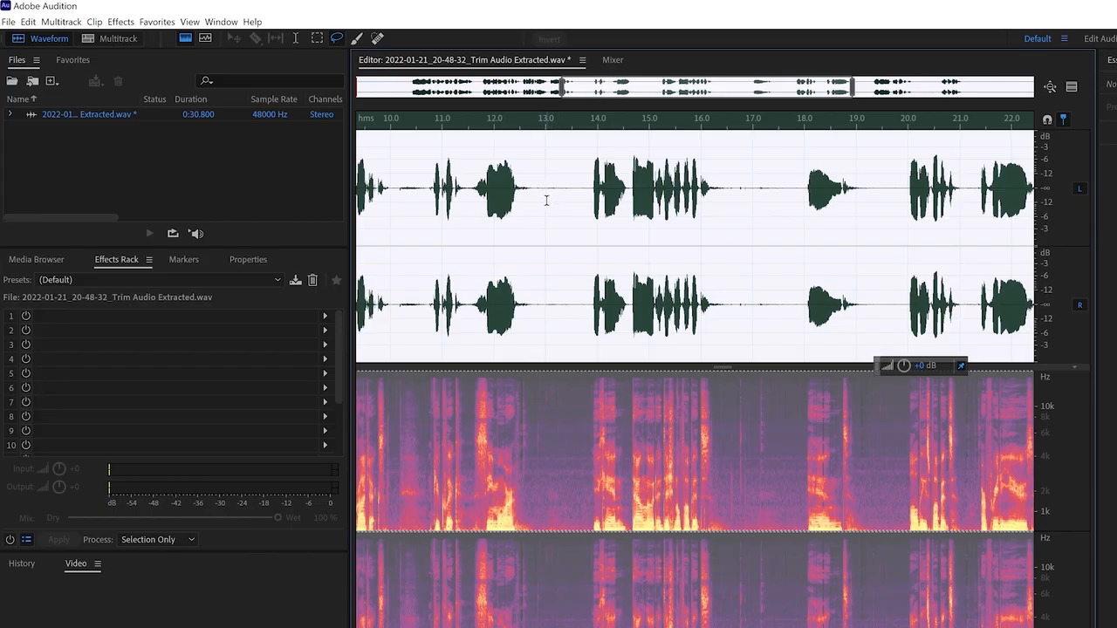
{"action": "left_click", "coordinate": [28, 22]}
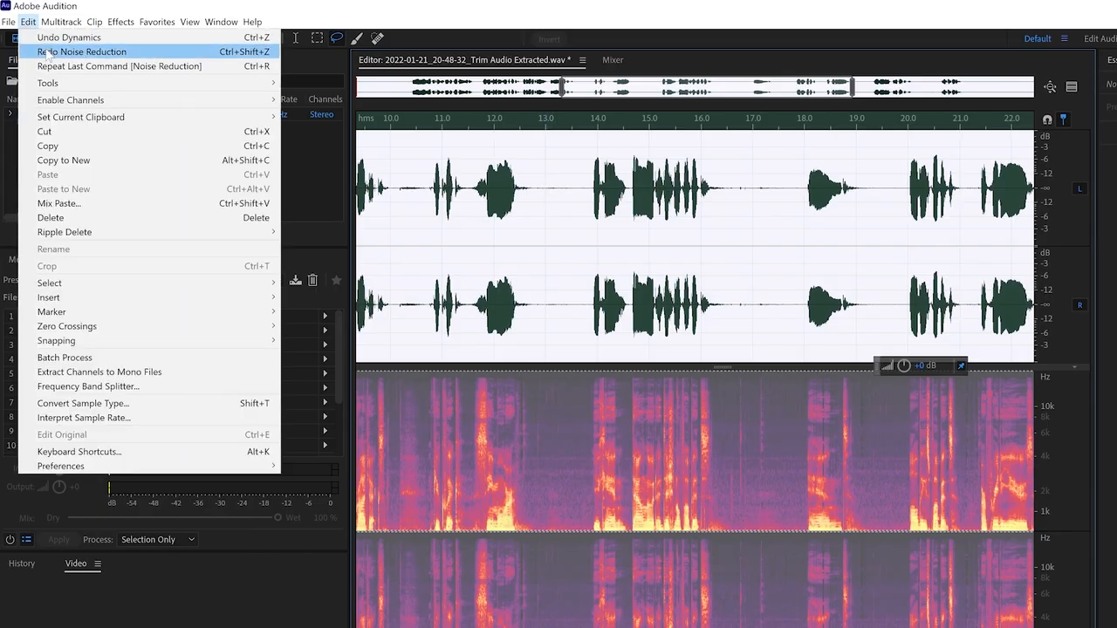
{"action": "left_click", "coordinate": [48, 53]}
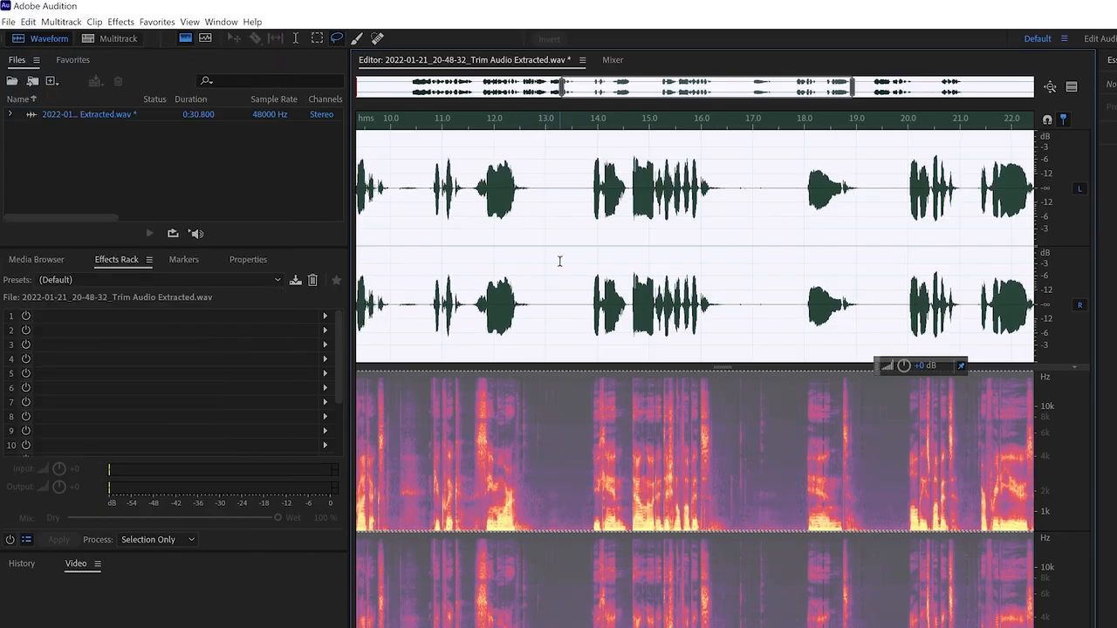
Save the cleaned recording, and save it again as Wave PCM over the existing 2022-01-21_20-48-32_Trim Audio Extracted.wav
{"action": "left_click", "coordinate": [547, 237]}
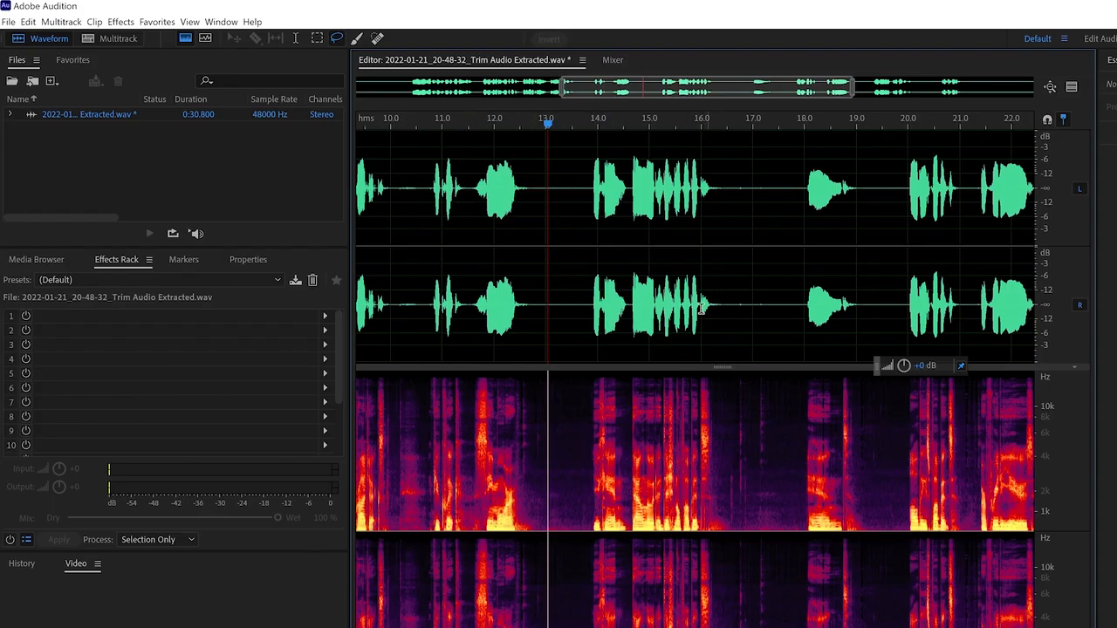
{"action": "key", "text": "ctrl+s"}
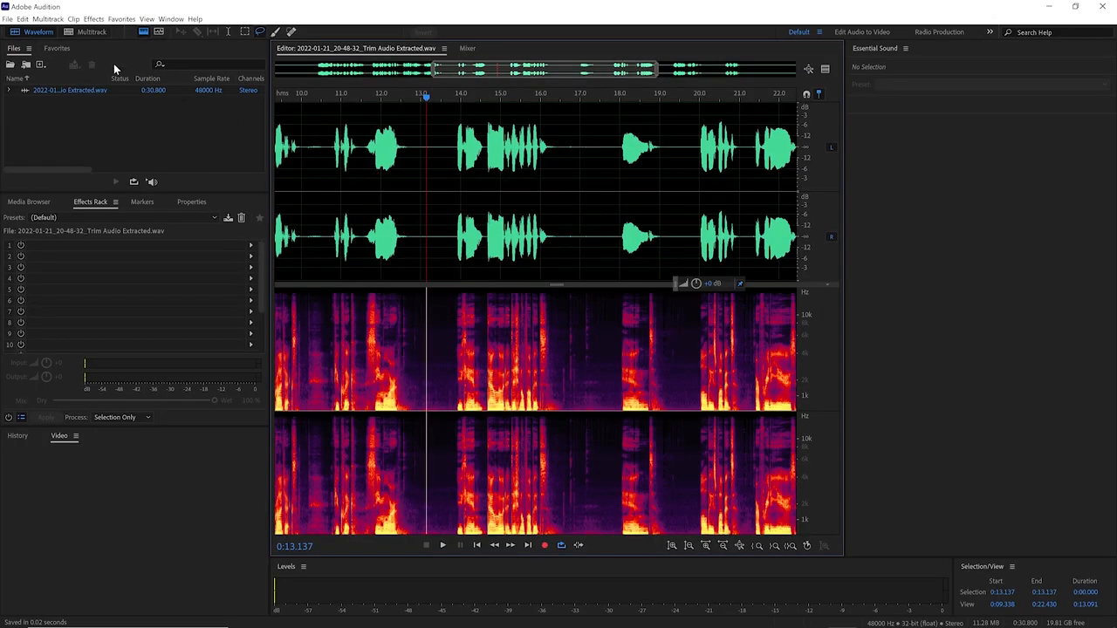
{"action": "left_click", "coordinate": [7, 18]}
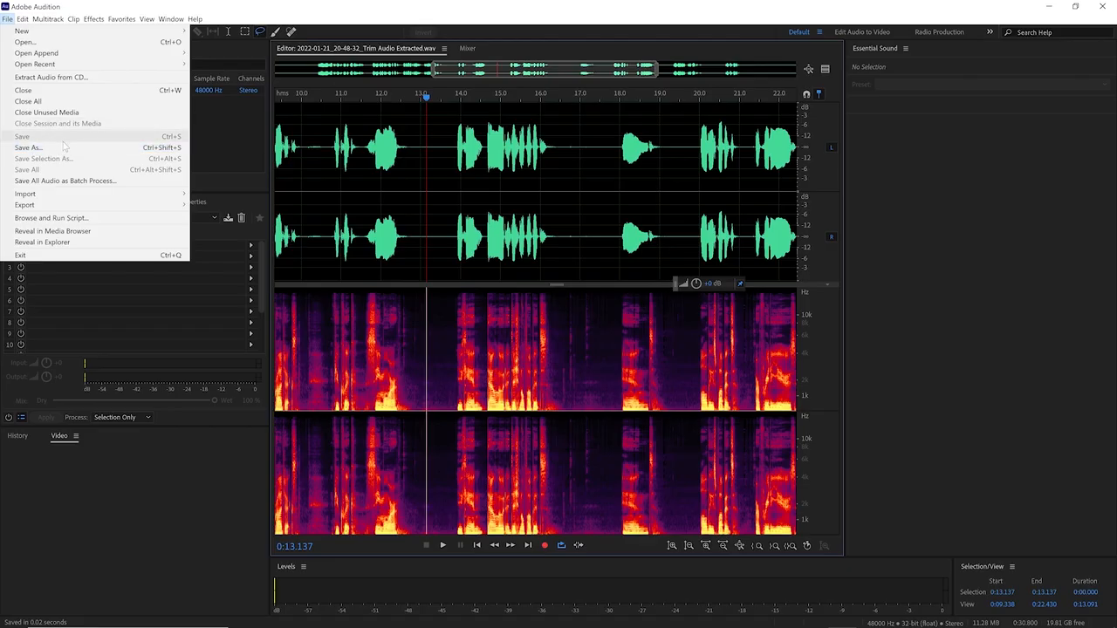
{"action": "left_click", "coordinate": [61, 150]}
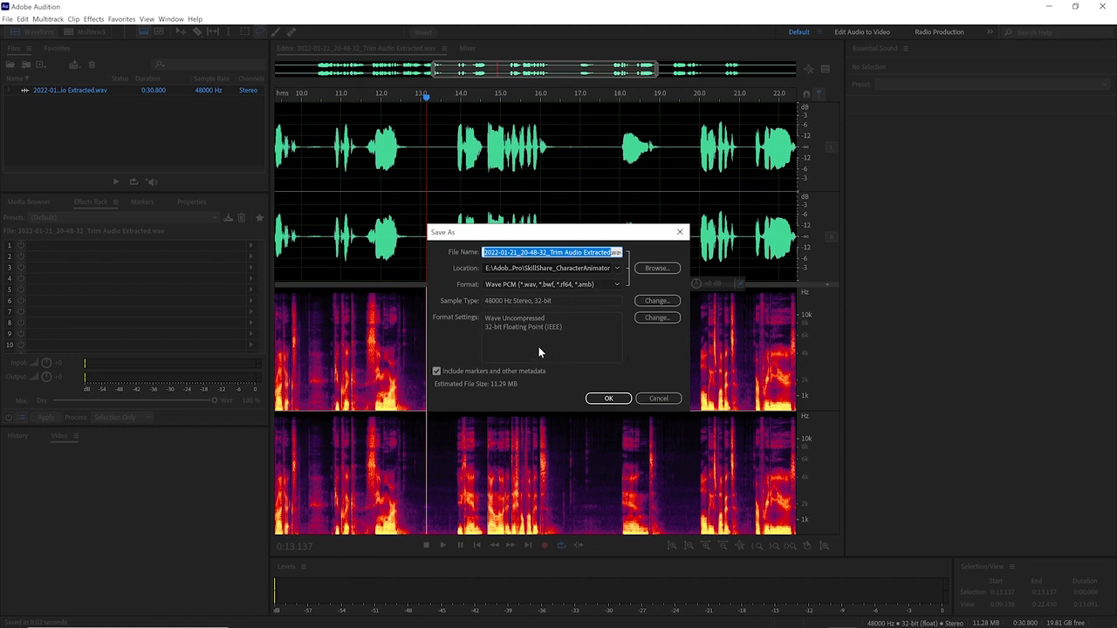
{"action": "left_click", "coordinate": [614, 396]}
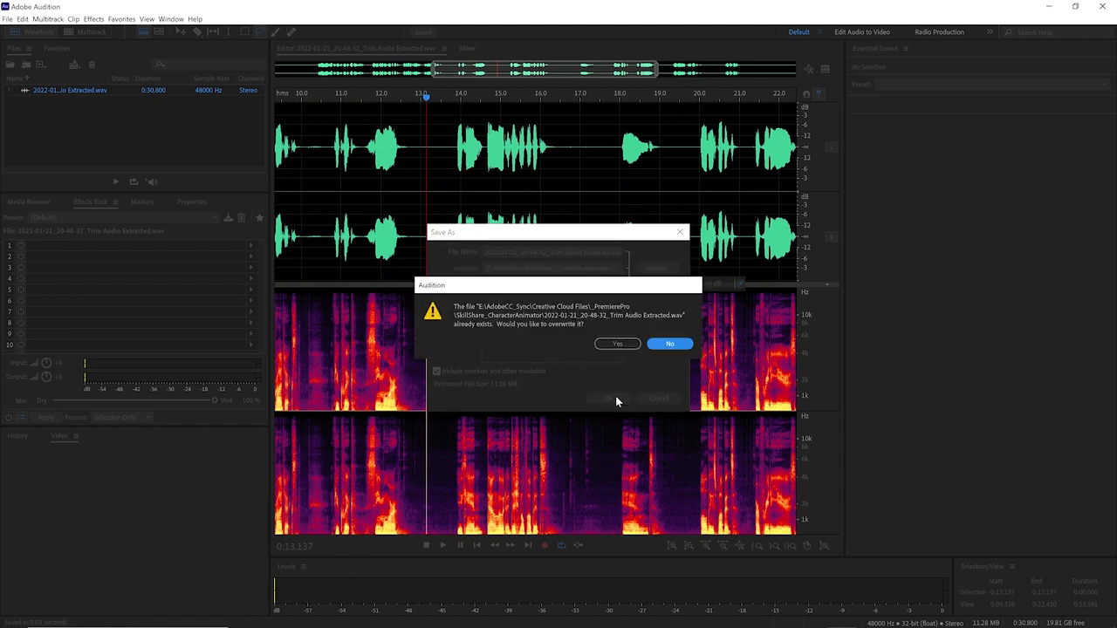
{"action": "left_click", "coordinate": [618, 343]}
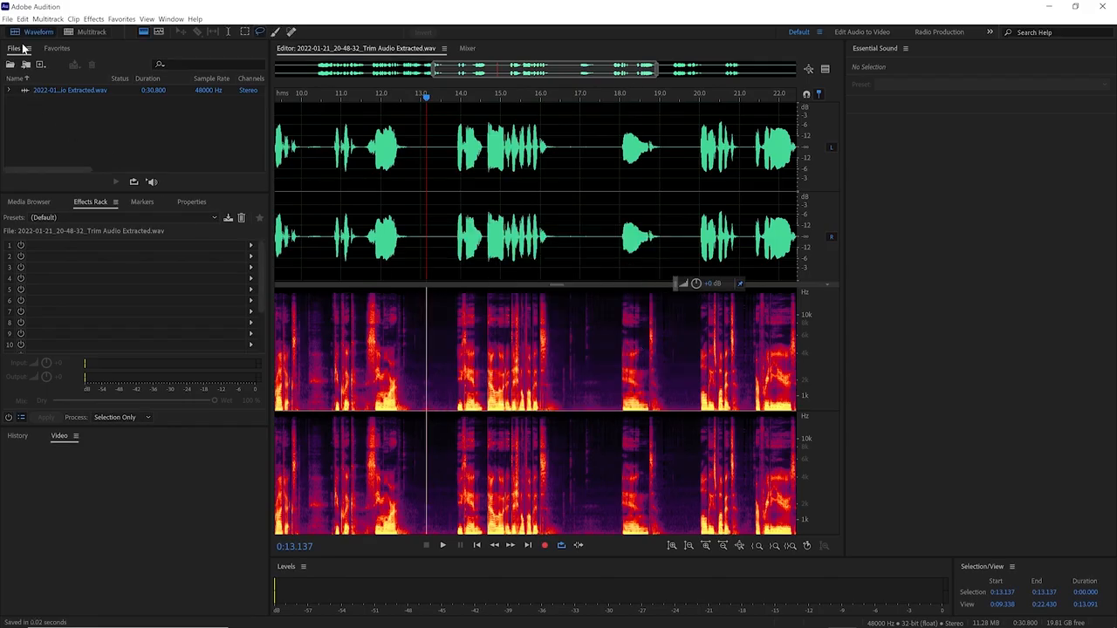
Switch to Premiere Pro, widen the project's Name column, and play the 01 intro sequence from 00:00:09:21
{"action": "left_click", "coordinate": [8, 19]}
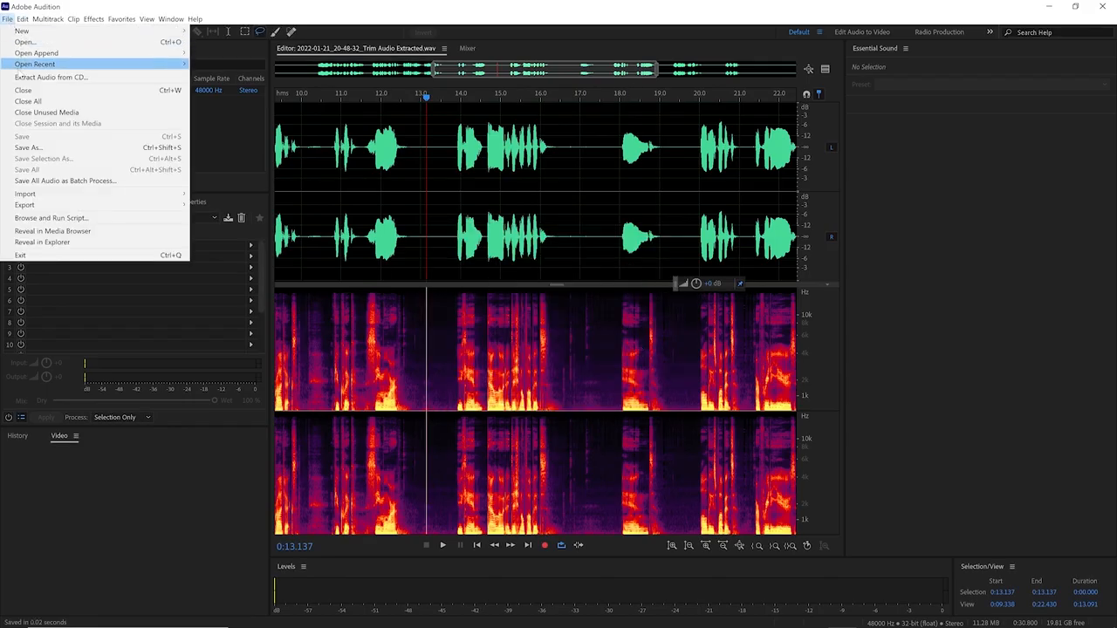
{"action": "left_click", "coordinate": [252, 6]}
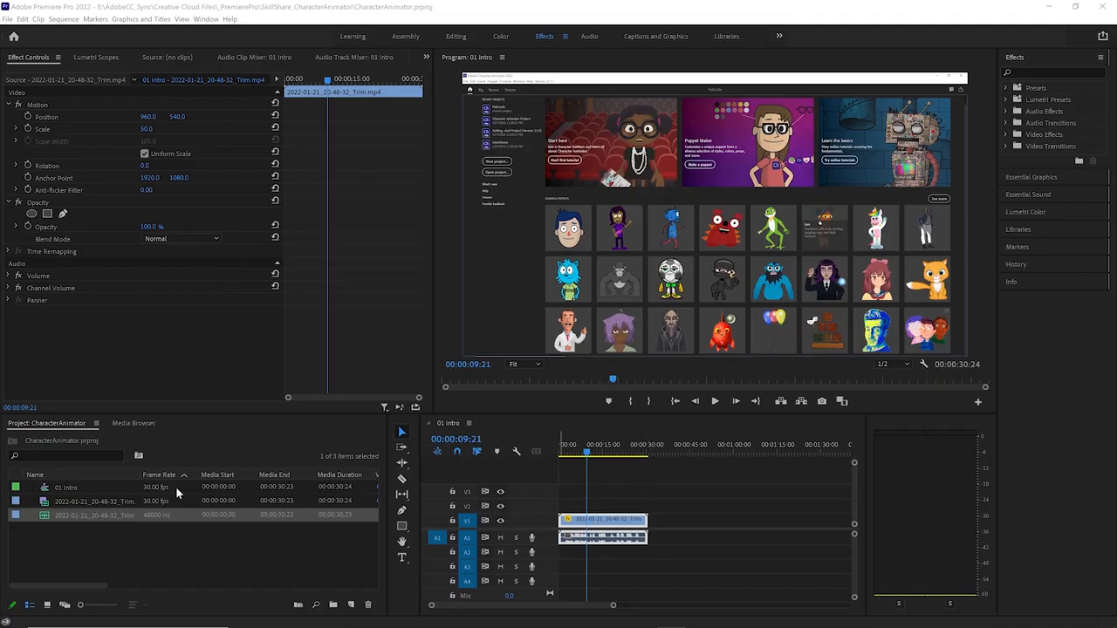
{"action": "left_click_drag", "start_coordinate": [141, 478], "coordinate": [218, 486]}
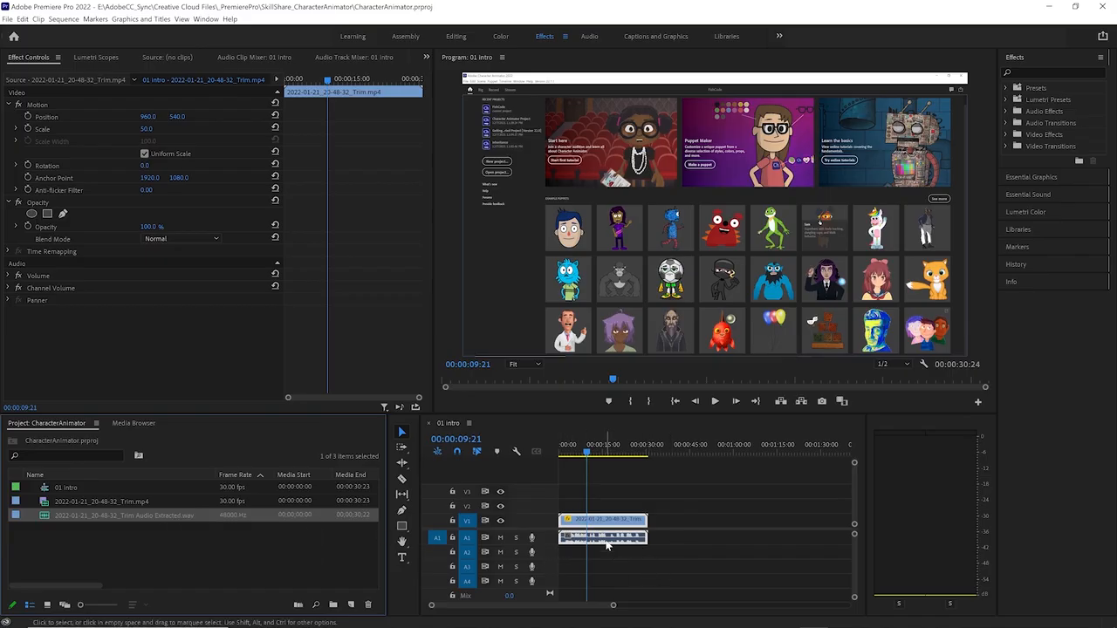
{"action": "left_click", "coordinate": [714, 402]}
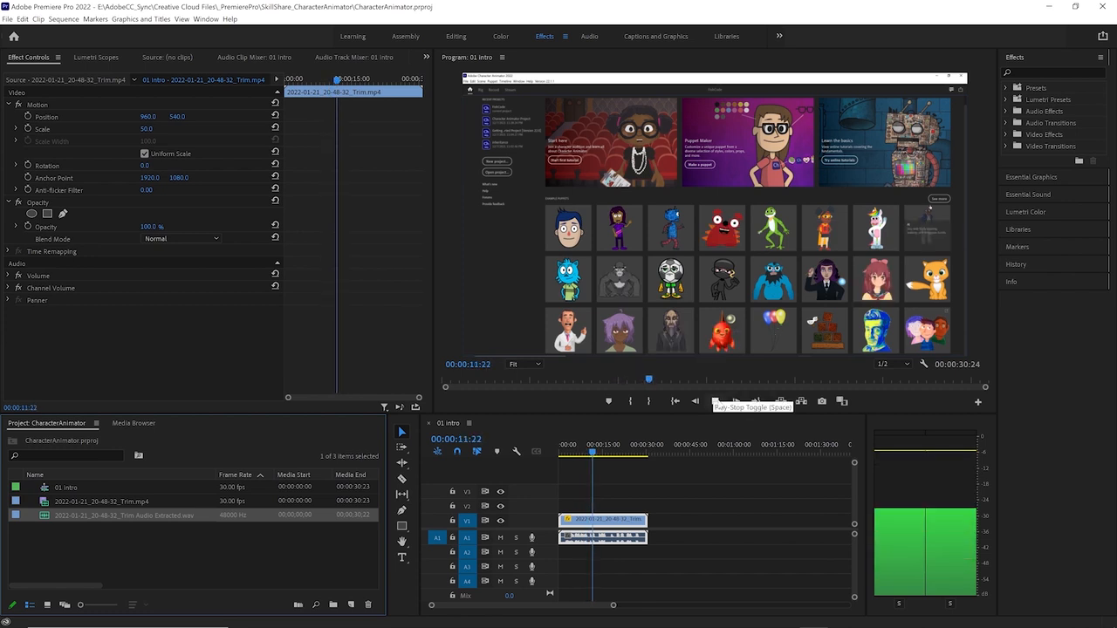
{"action": "left_click", "coordinate": [717, 400]}
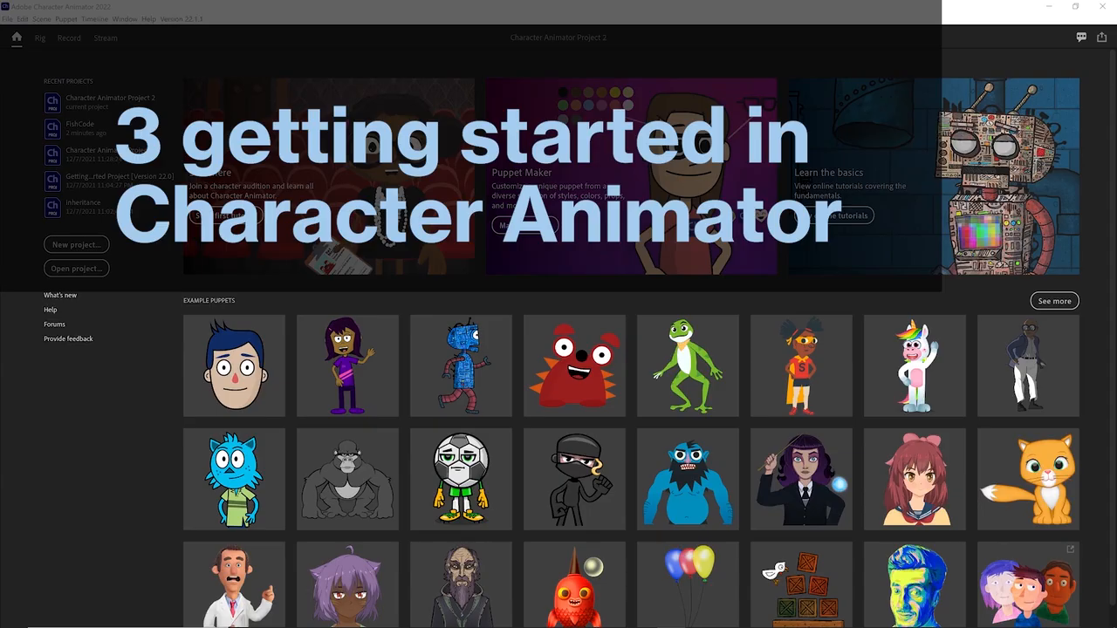
Create a new project named Character Animator Project in the SkillShare_CharacterAnimator folder
{"action": "mouse_move", "coordinate": [238, 349]}
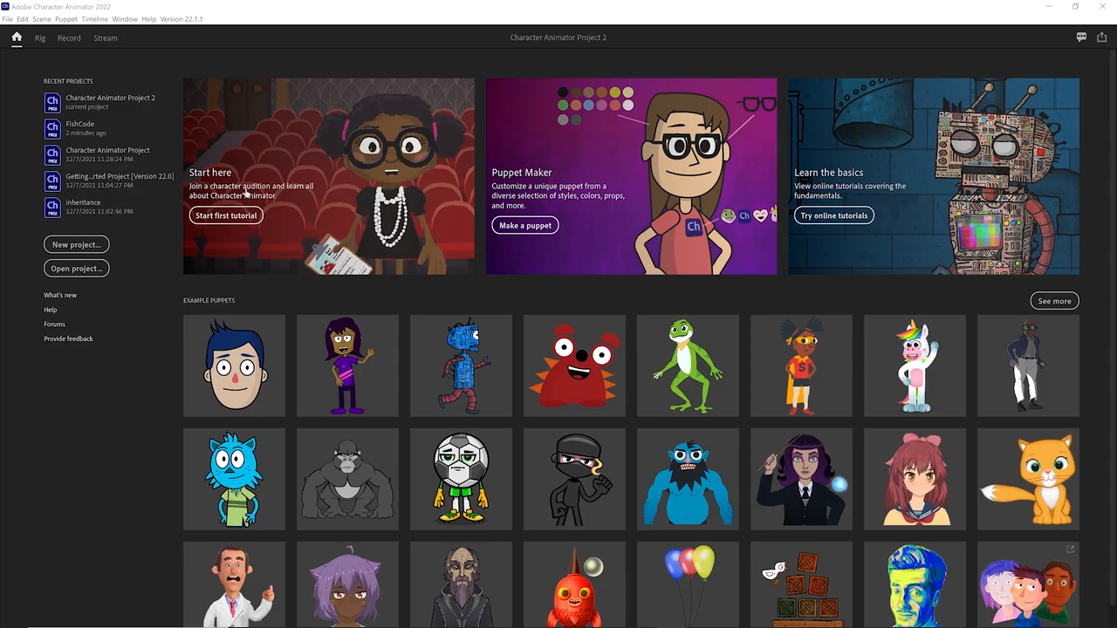
{"action": "left_click", "coordinate": [7, 19]}
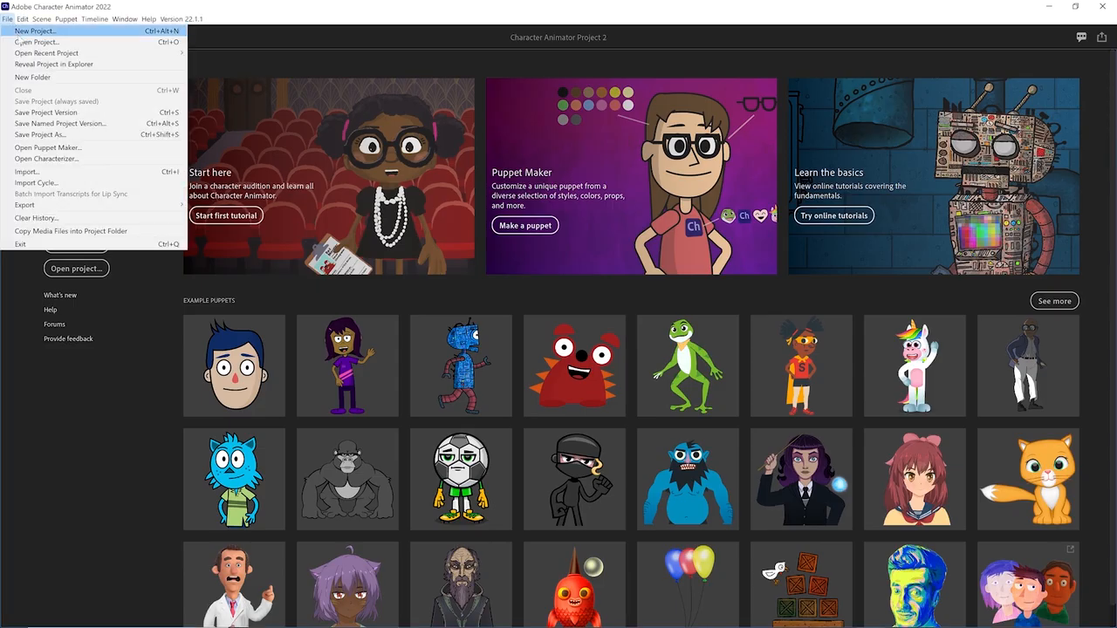
{"action": "left_click", "coordinate": [18, 35]}
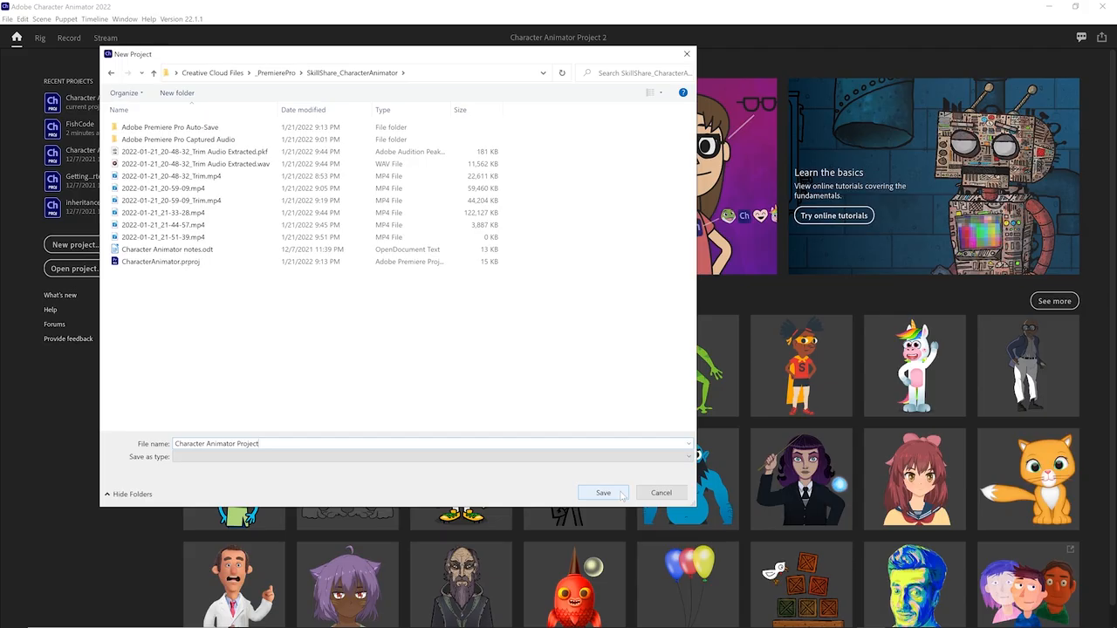
{"action": "left_click", "coordinate": [621, 494]}
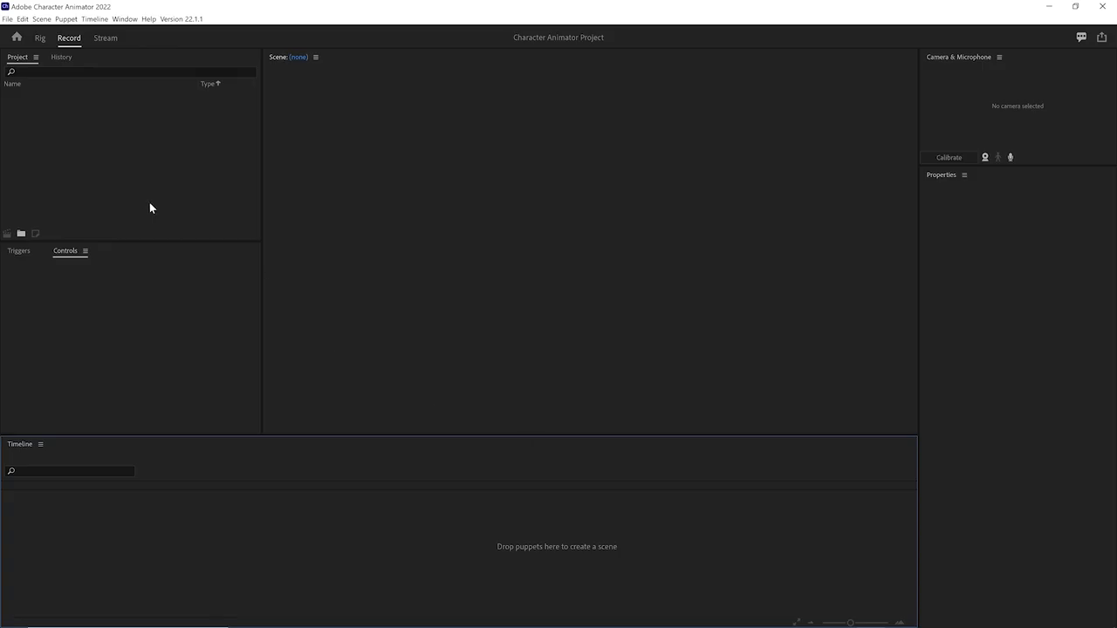
Browse the example puppets on the home screen and on Adobe's online puppets page, and return to Character Animator
{"action": "left_click", "coordinate": [16, 39]}
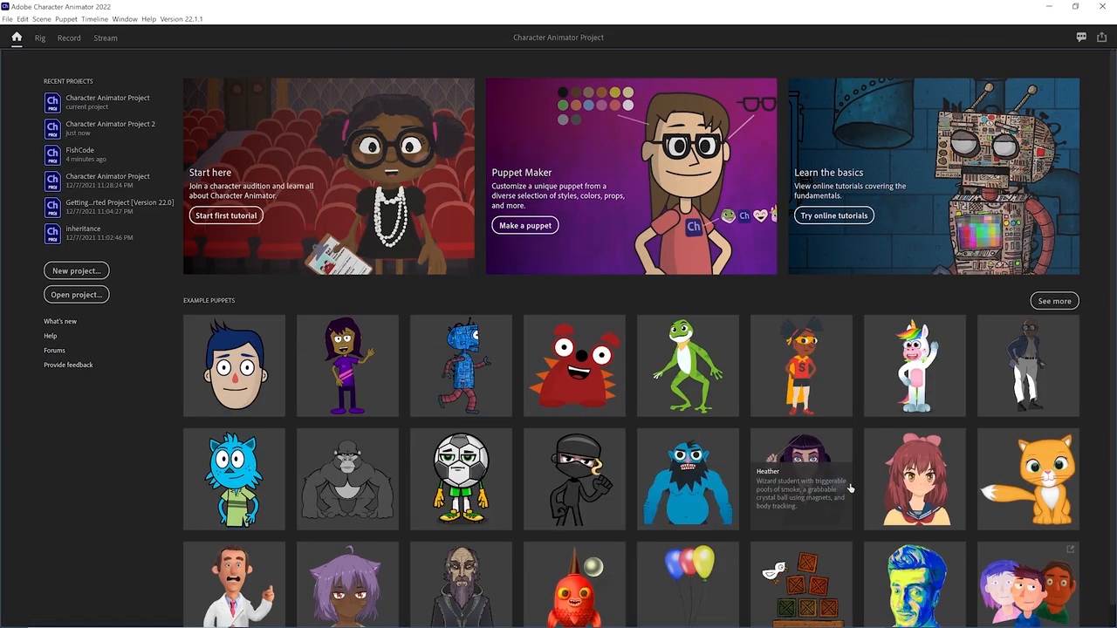
{"action": "scroll", "coordinate": [598, 457], "scroll_direction": "down", "scroll_amount": 1}
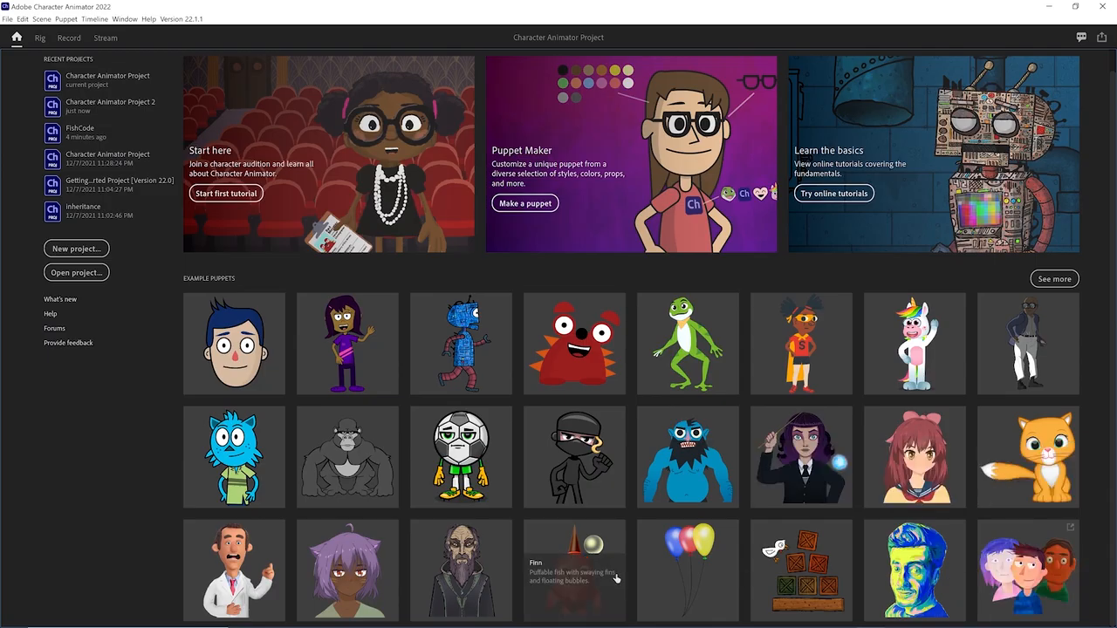
{"action": "left_click", "coordinate": [1053, 279]}
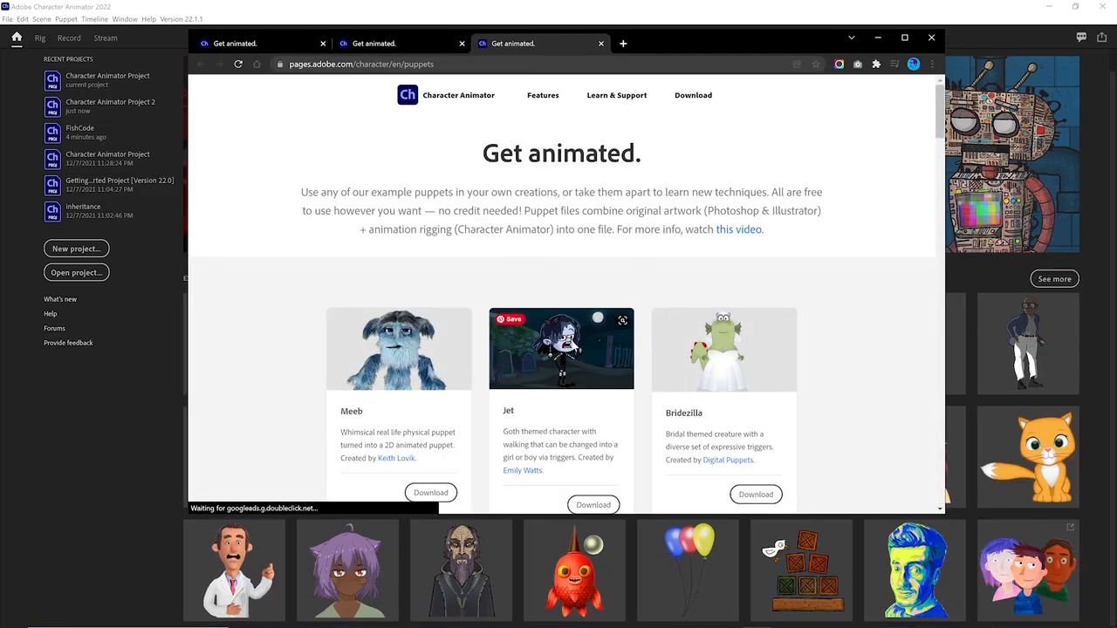
{"action": "scroll", "coordinate": [796, 330], "scroll_direction": "down", "scroll_amount": 10}
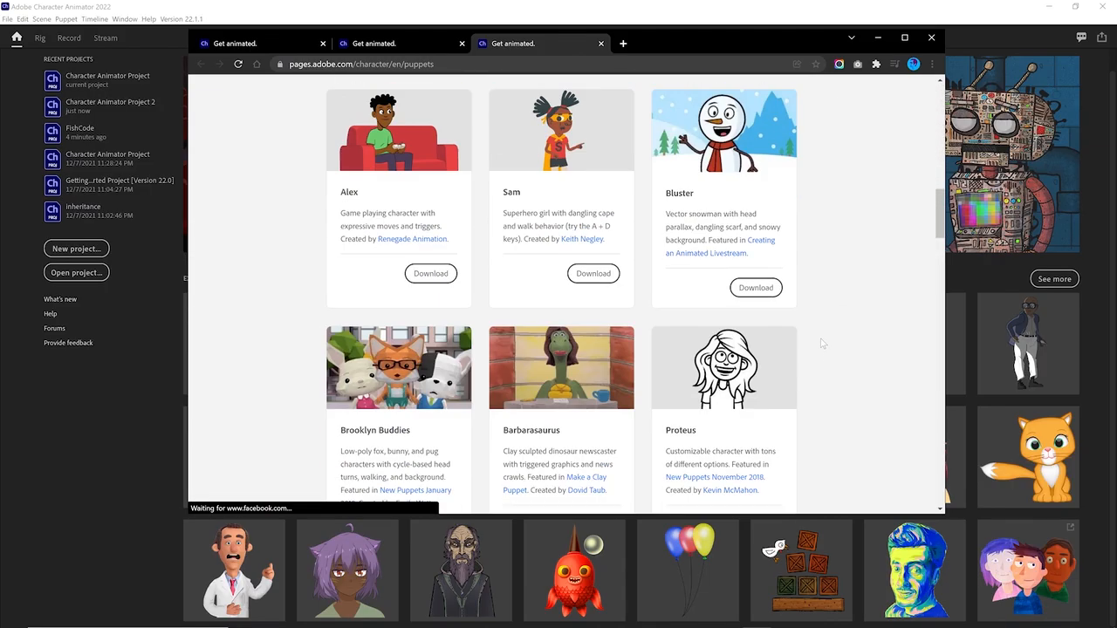
{"action": "scroll", "coordinate": [826, 314], "scroll_direction": "up", "scroll_amount": 3}
{"action": "scroll", "coordinate": [825, 314], "scroll_direction": "down", "scroll_amount": 7}
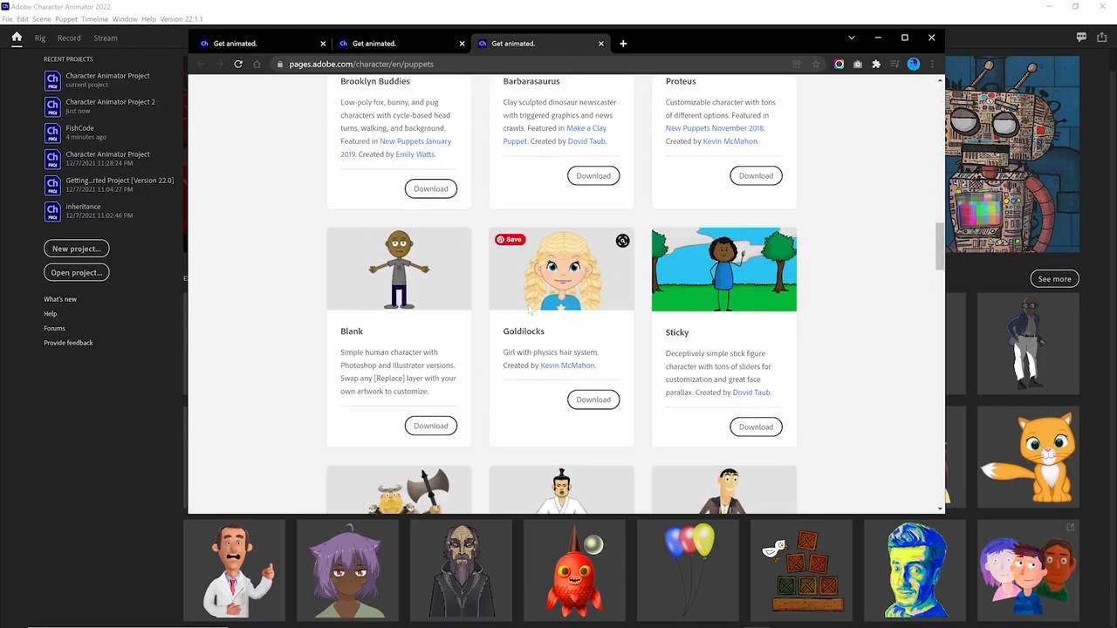
{"action": "scroll", "coordinate": [658, 346], "scroll_direction": "up", "scroll_amount": 12}
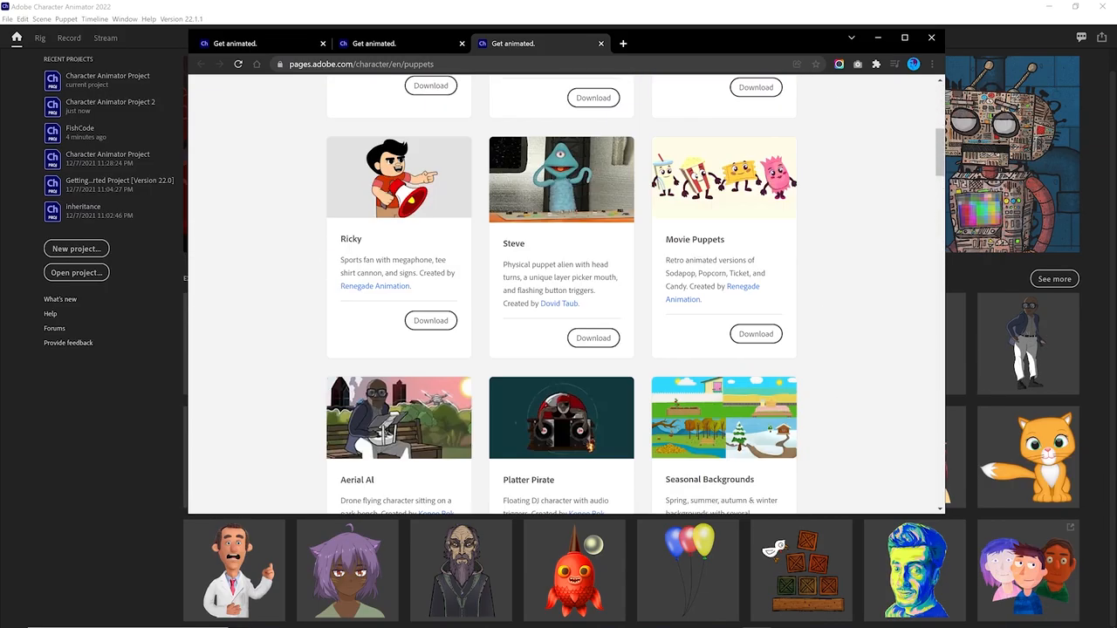
{"action": "scroll", "coordinate": [566, 297], "scroll_direction": "up", "scroll_amount": 2}
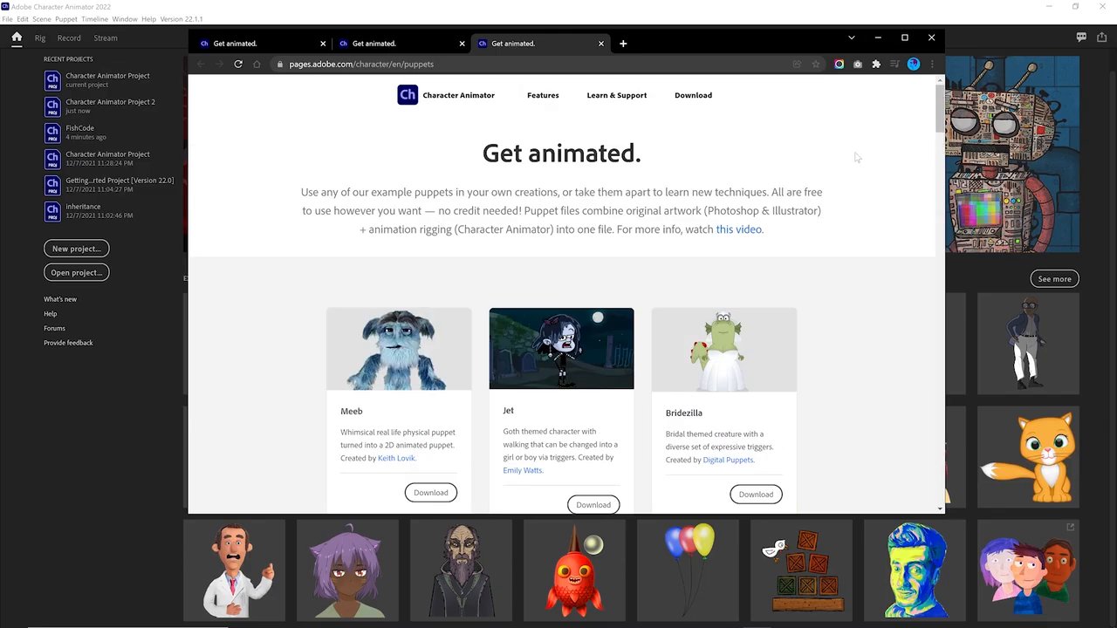
{"action": "left_click", "coordinate": [877, 39]}
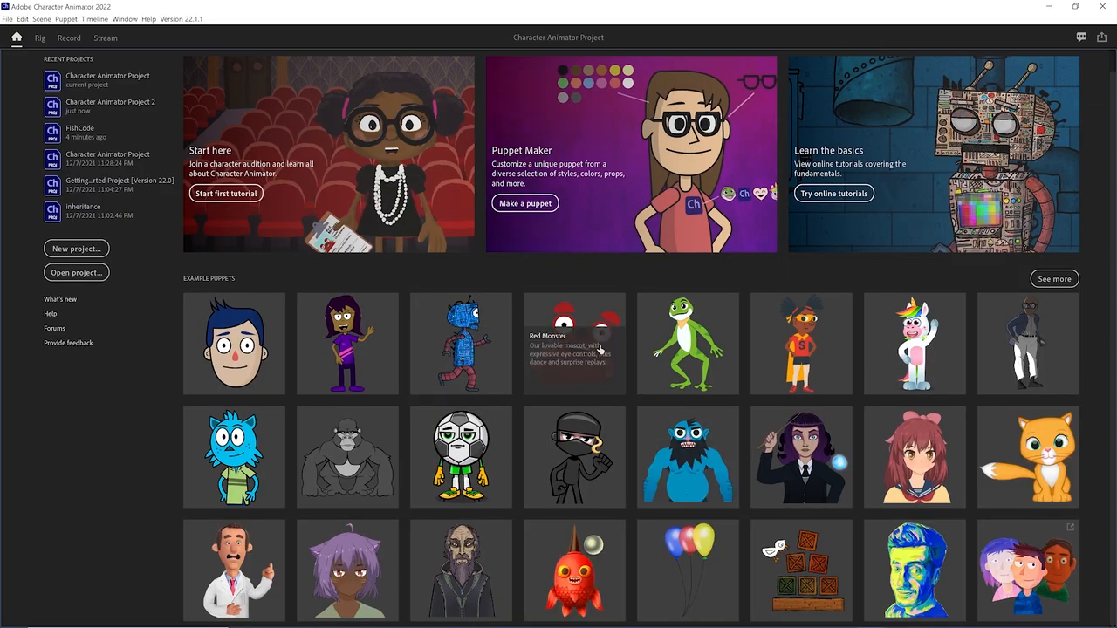
Add the Red Monster example puppet to the project with its own scene, and show the scene's properties
{"action": "left_click", "coordinate": [573, 348]}
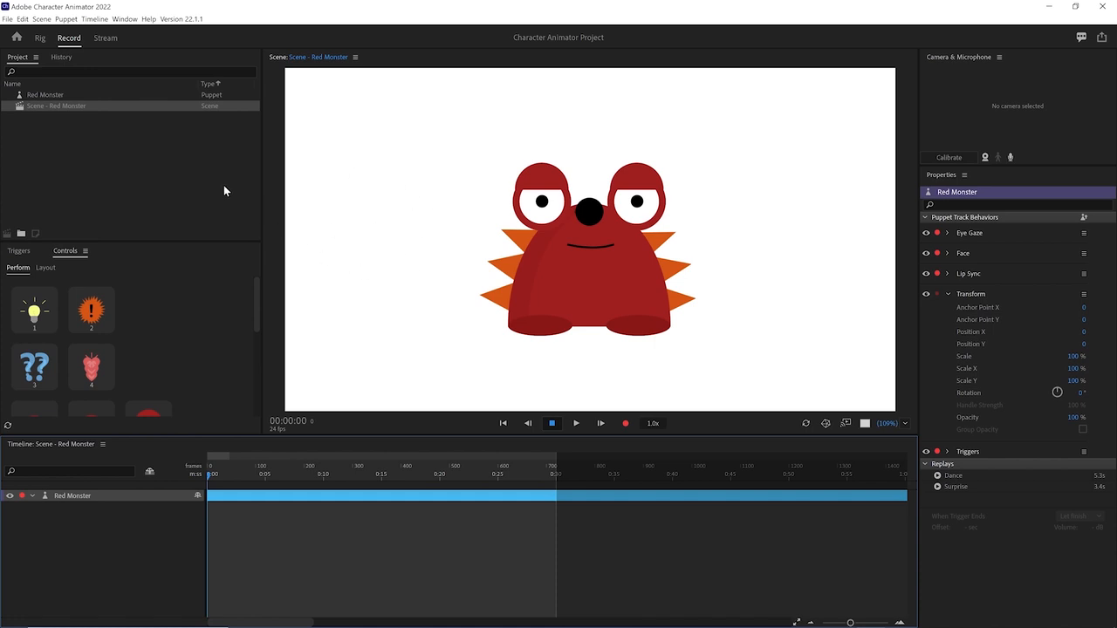
{"action": "left_click", "coordinate": [63, 95]}
{"action": "left_click", "coordinate": [69, 107]}
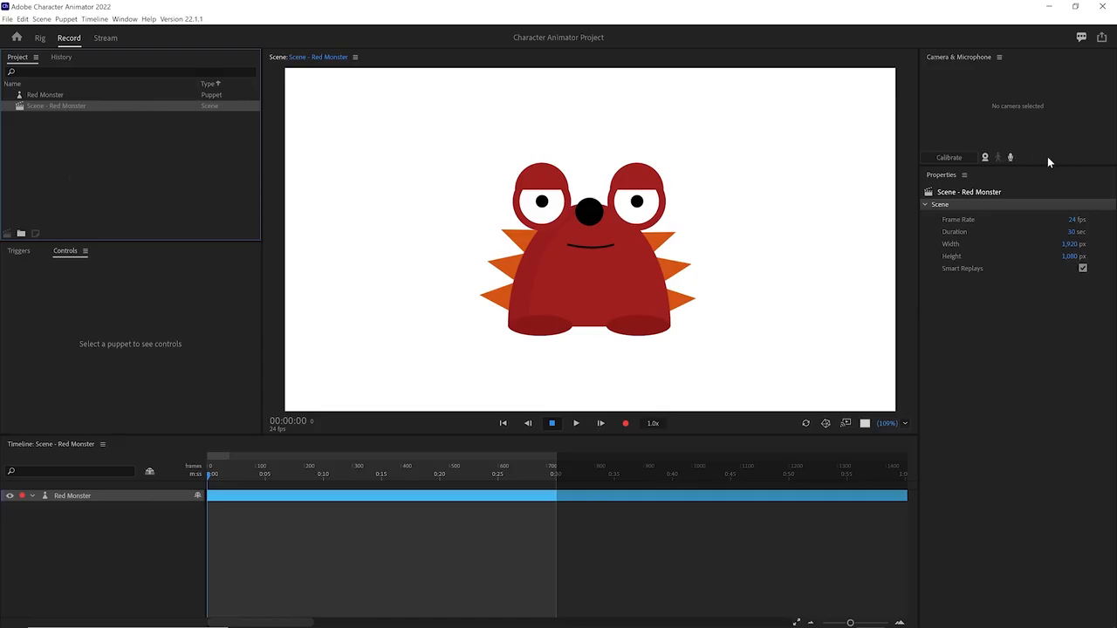
Turn on the microphone input to test live lip sync on the Red Monster, and turn it off again
{"action": "left_click", "coordinate": [1010, 158]}
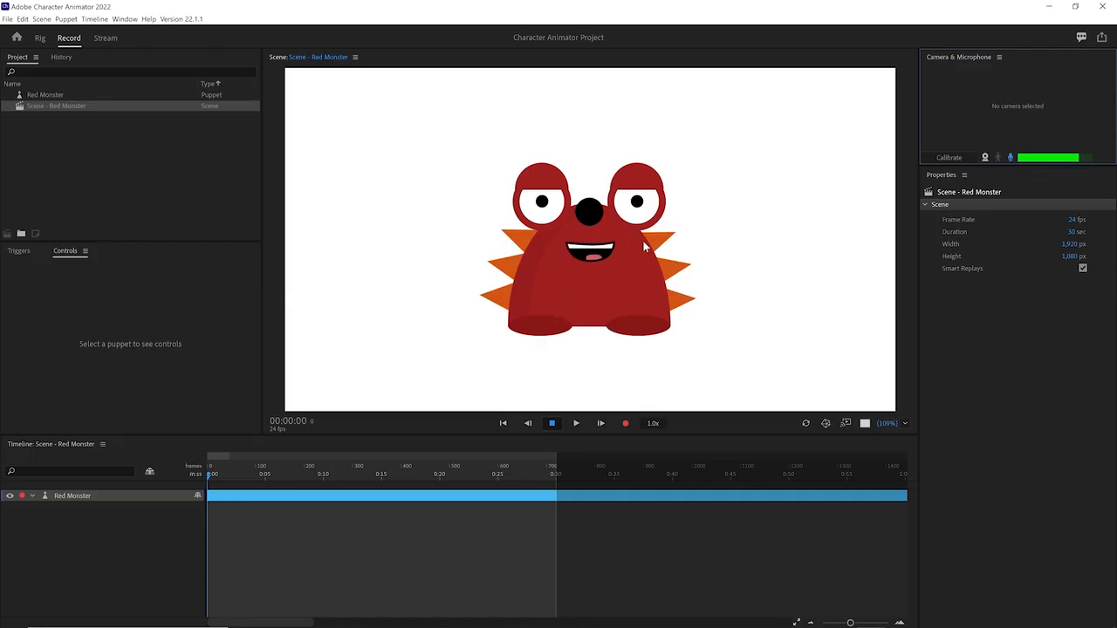
{"action": "left_click", "coordinate": [1012, 157]}
Import 2022-01-21_20-48-32_Trim Audio Extracted.wav and place it at the start of the Red Monster scene's timeline
{"action": "left_click", "coordinate": [77, 189]}
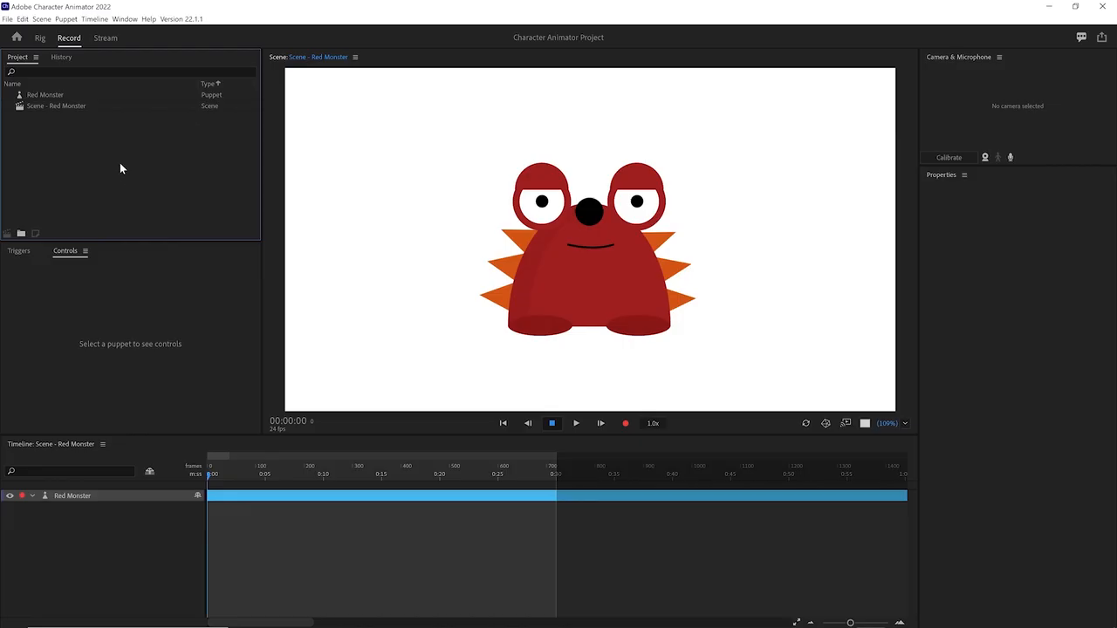
{"action": "double_click", "coordinate": [102, 199]}
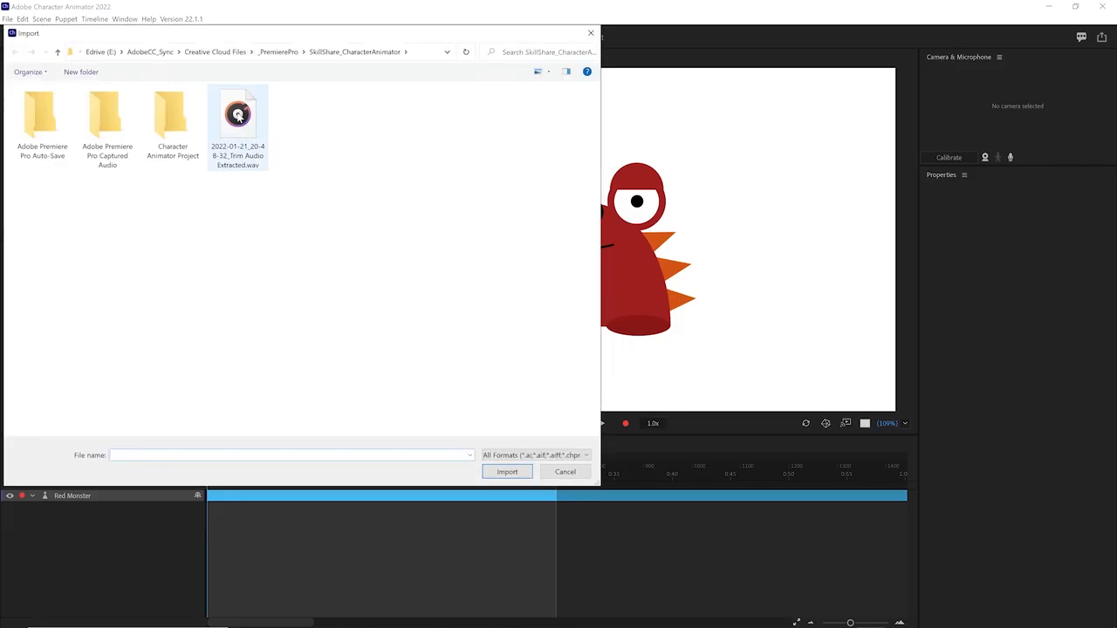
{"action": "left_click", "coordinate": [238, 116]}
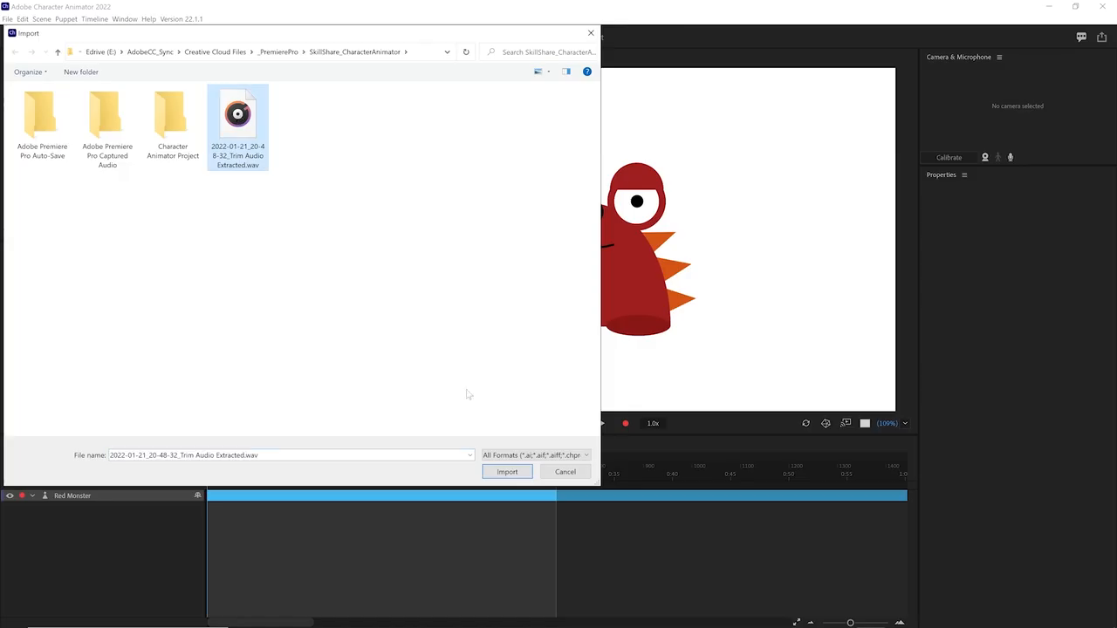
{"action": "left_click", "coordinate": [510, 473]}
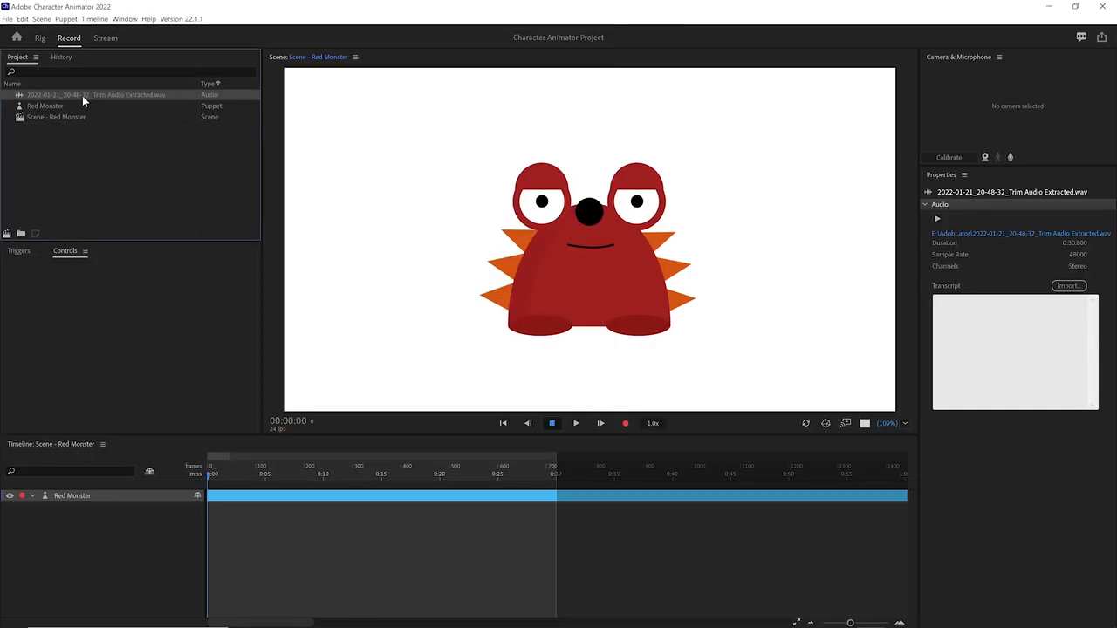
{"action": "left_click_drag", "start_coordinate": [82, 94], "coordinate": [228, 523]}
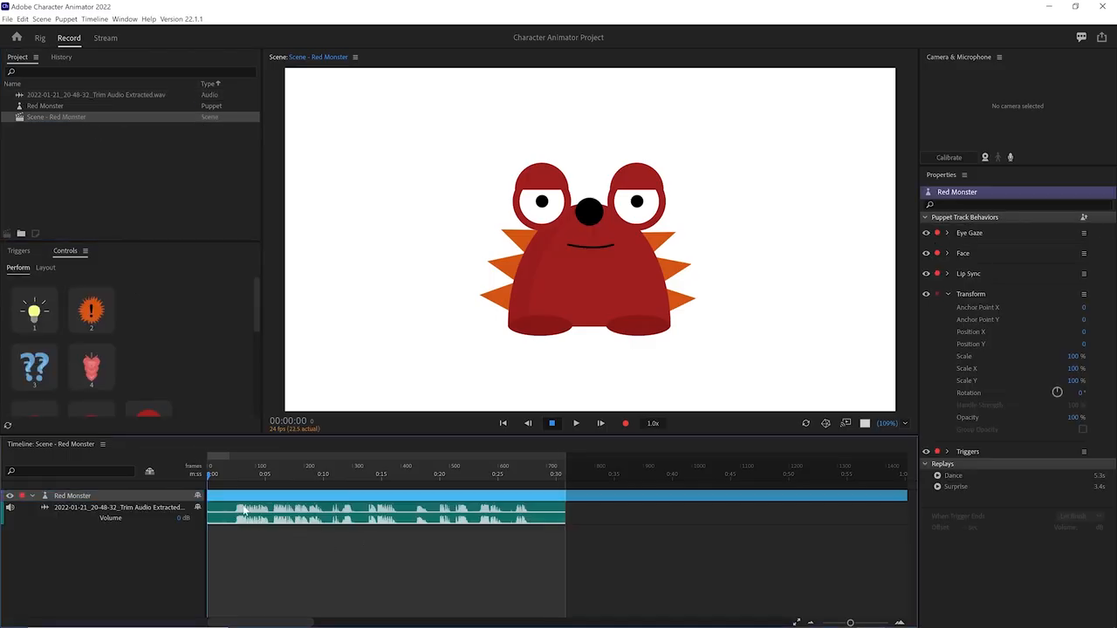
Play the Red Monster scene from about 2 s to check the imported recording
{"action": "left_click", "coordinate": [229, 482]}
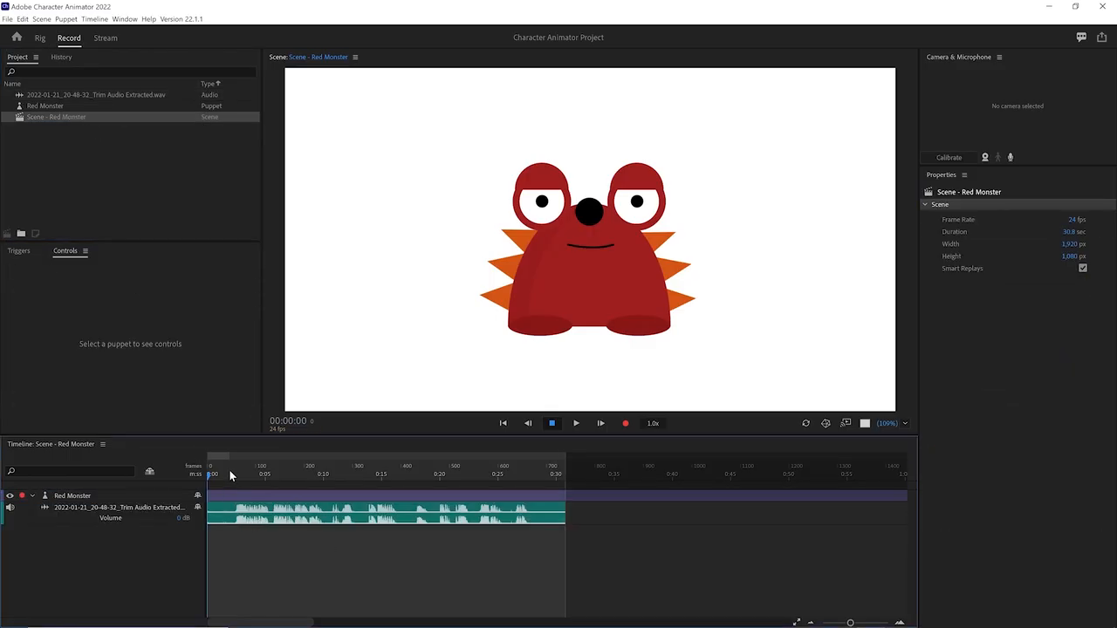
{"action": "left_click", "coordinate": [229, 469]}
{"action": "key", "text": "space"}
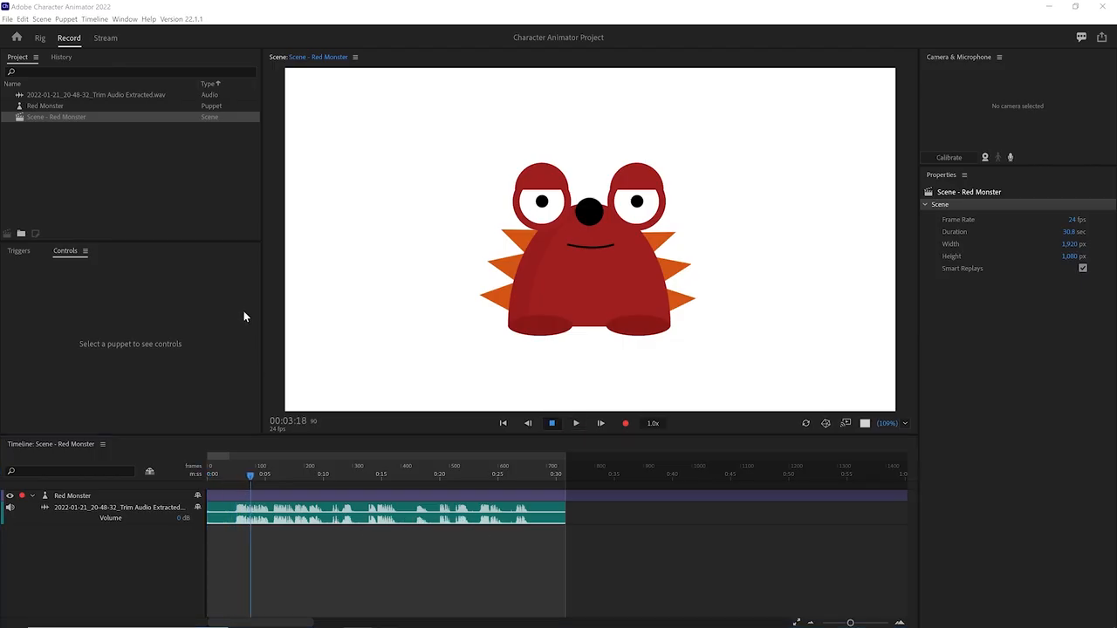
Try to compute a lip sync take from the scene audio with no track selected
{"action": "left_click", "coordinate": [94, 19]}
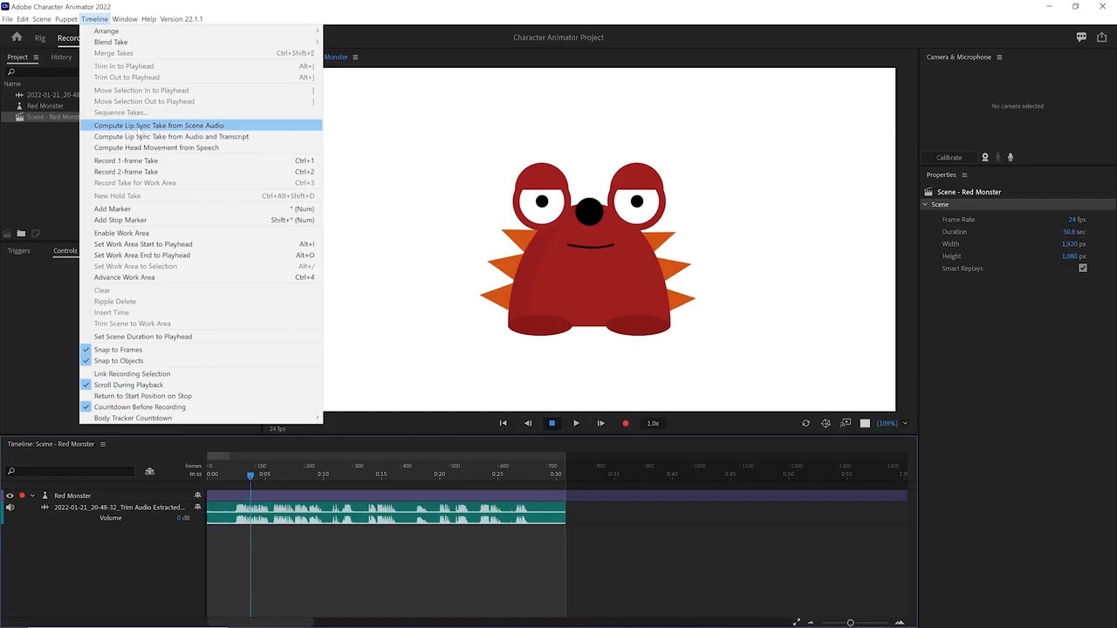
{"action": "left_click", "coordinate": [137, 126]}
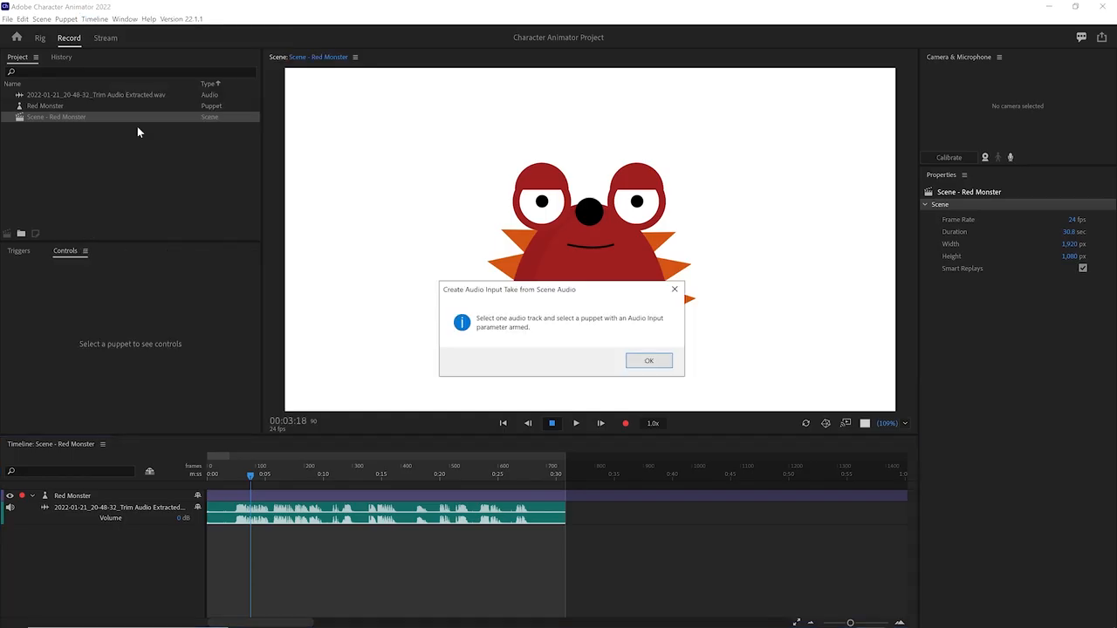
{"action": "left_click", "coordinate": [667, 363]}
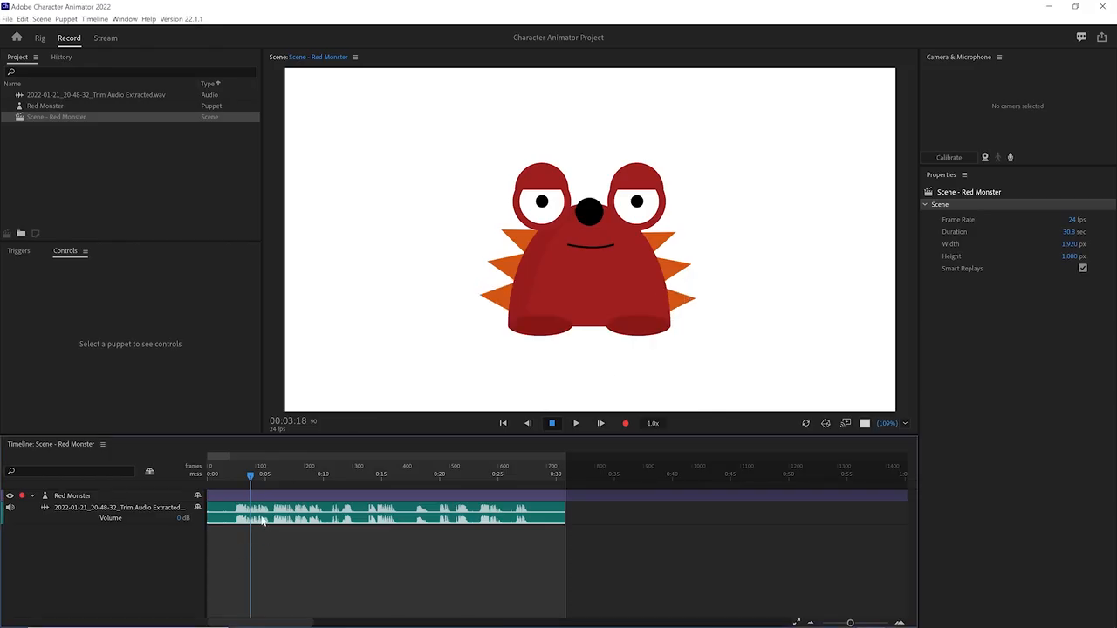
Compute a lip sync take from the scene audio with the recording's track selected, and play back the mouth movement
{"action": "left_click", "coordinate": [249, 514]}
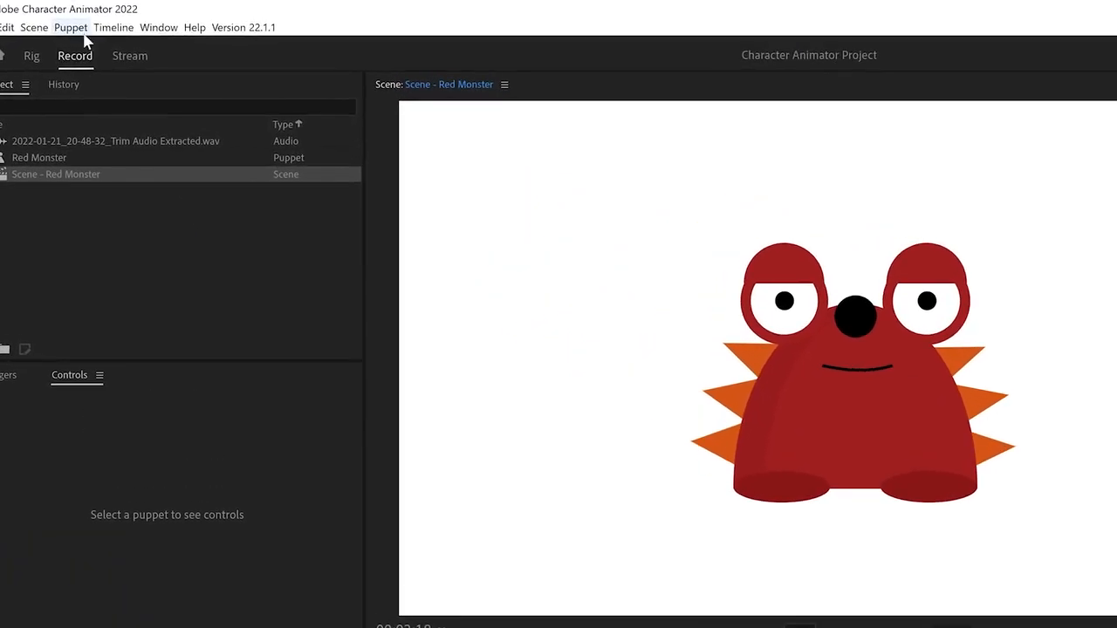
{"action": "left_click", "coordinate": [95, 18]}
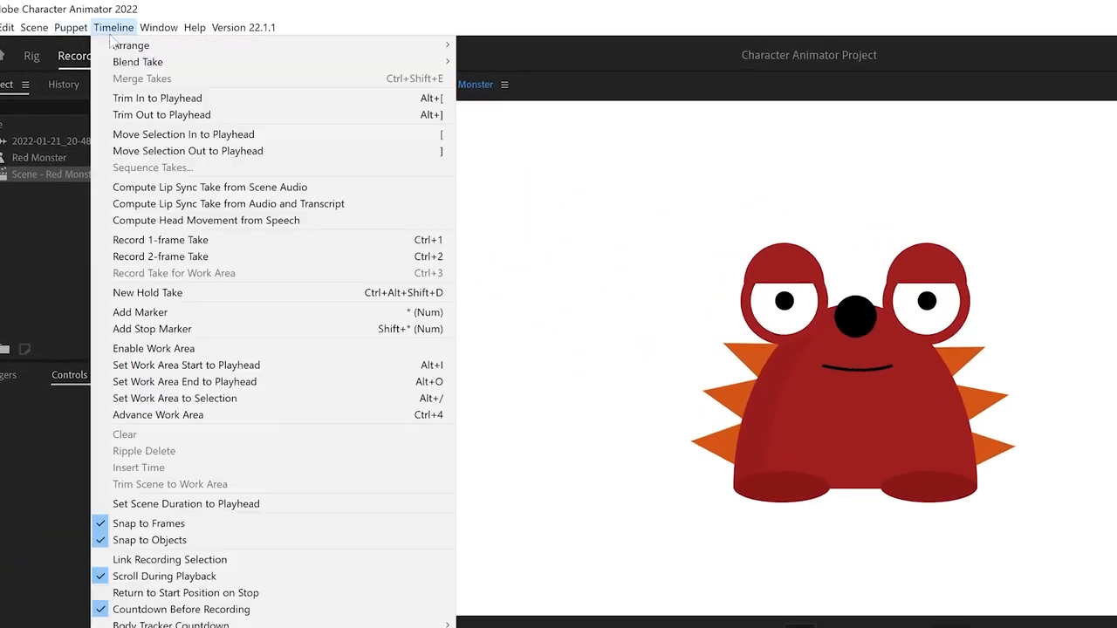
{"action": "left_click", "coordinate": [136, 189]}
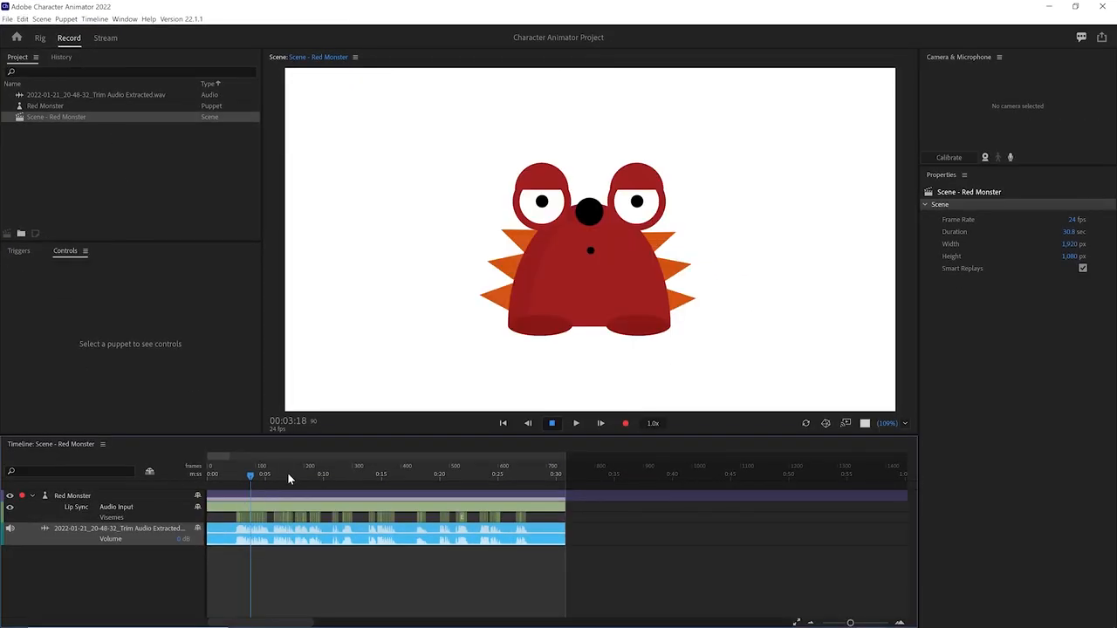
{"action": "key", "text": "space"}
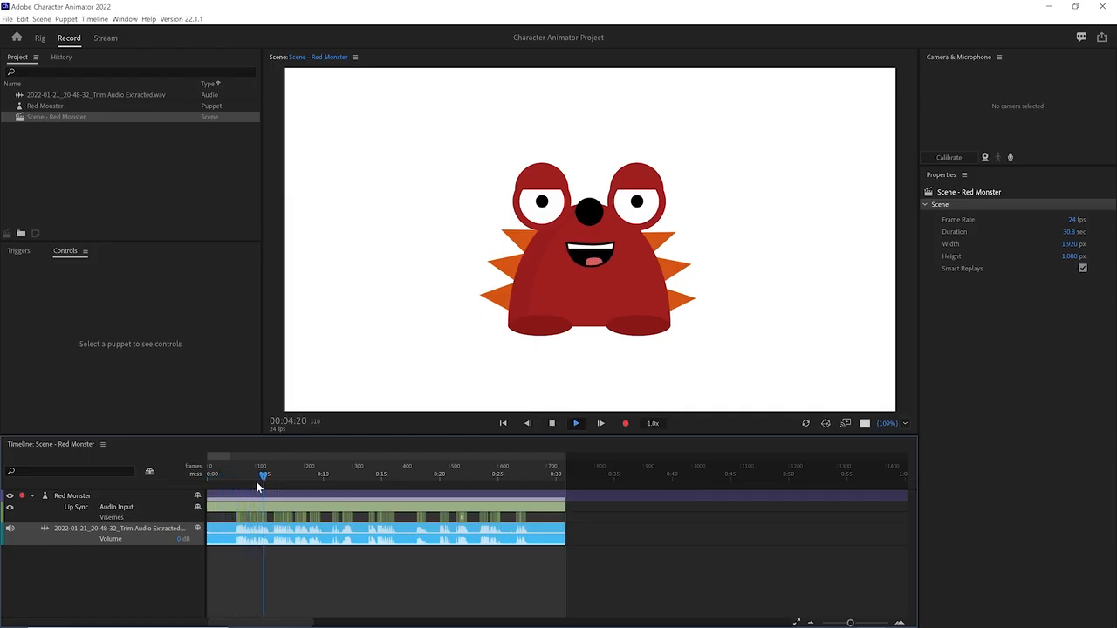
{"action": "key", "text": "space"}
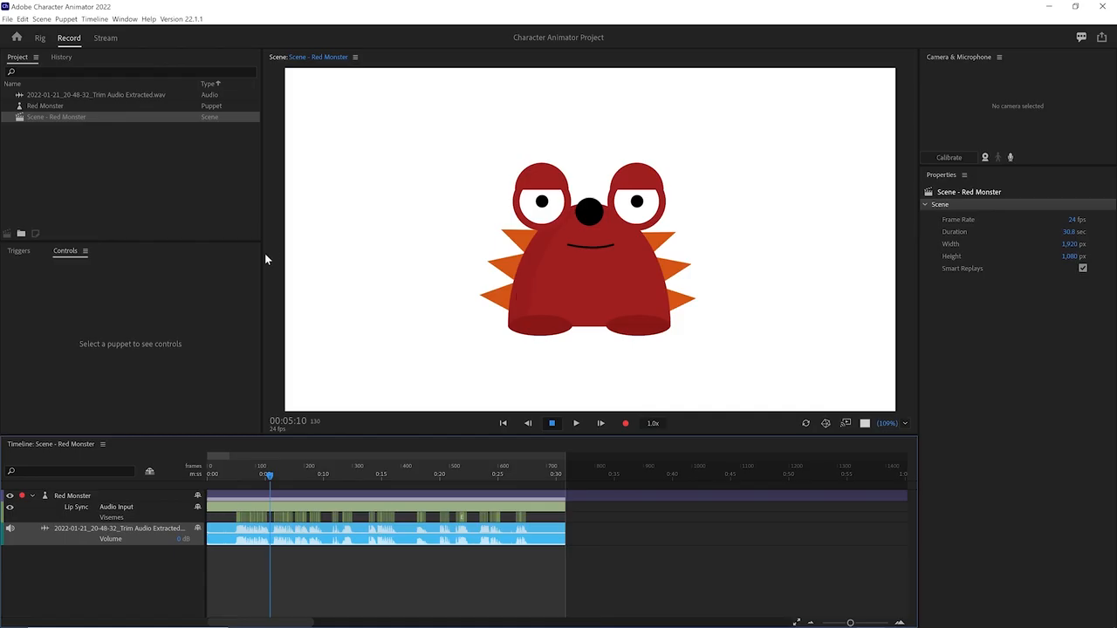
Compute the Red Monster's head movement from the speech, and play back the animated scene
{"action": "left_click", "coordinate": [96, 19]}
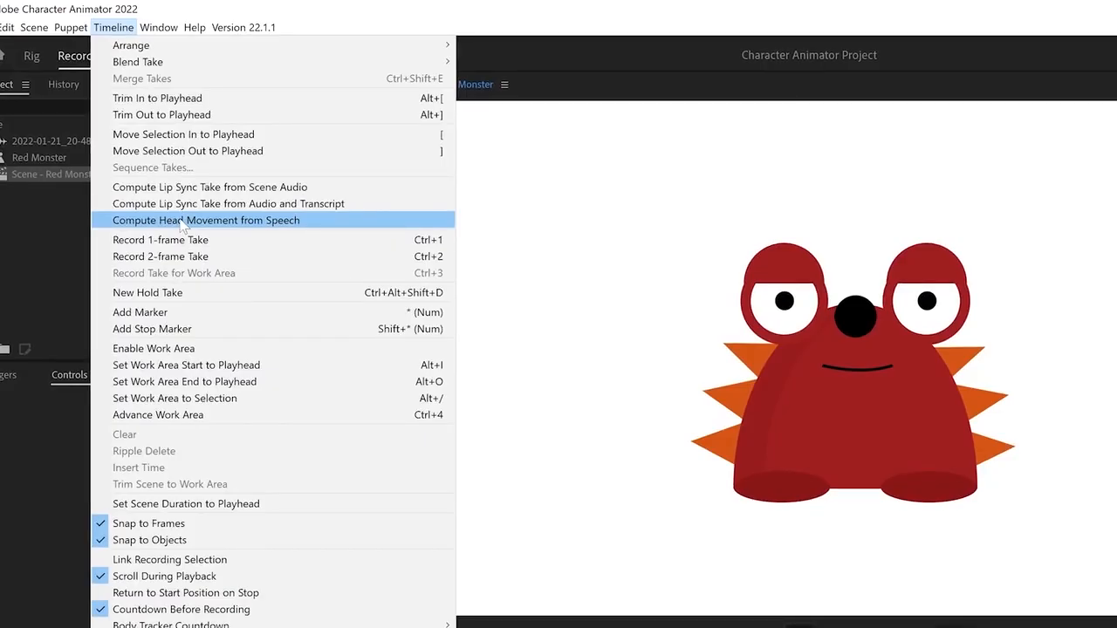
{"action": "left_click", "coordinate": [183, 223]}
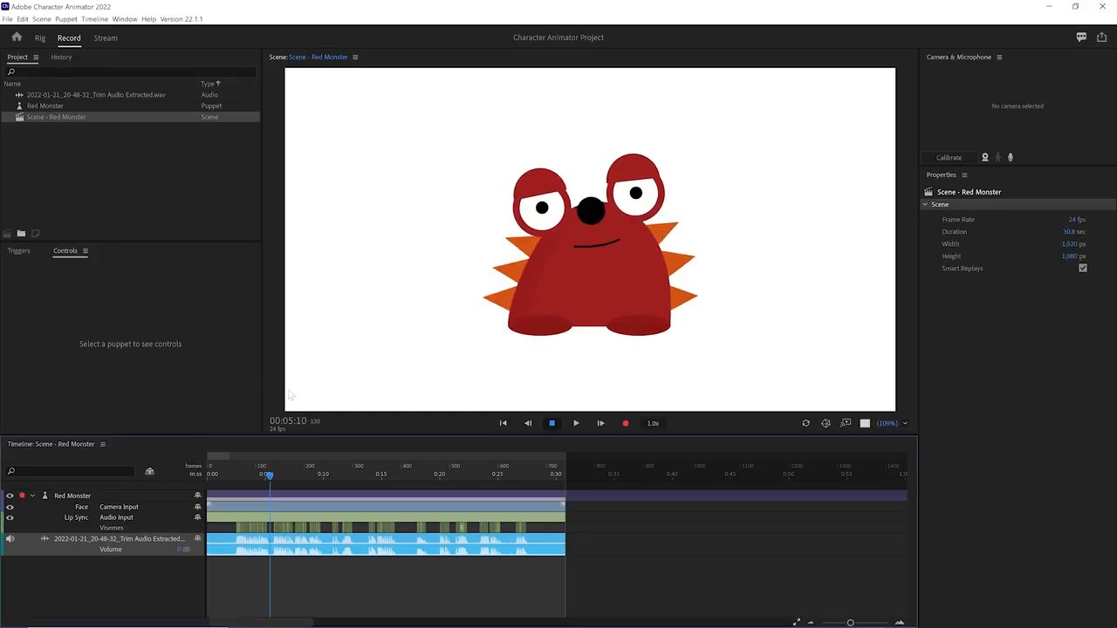
{"action": "mouse_move", "coordinate": [270, 477]}
{"action": "left_mouse_down"}
{"action": "mouse_move", "coordinate": [244, 479]}
{"action": "mouse_move", "coordinate": [291, 487]}
{"action": "mouse_move", "coordinate": [277, 493]}
{"action": "left_mouse_up"}
{"action": "key", "text": "space"}
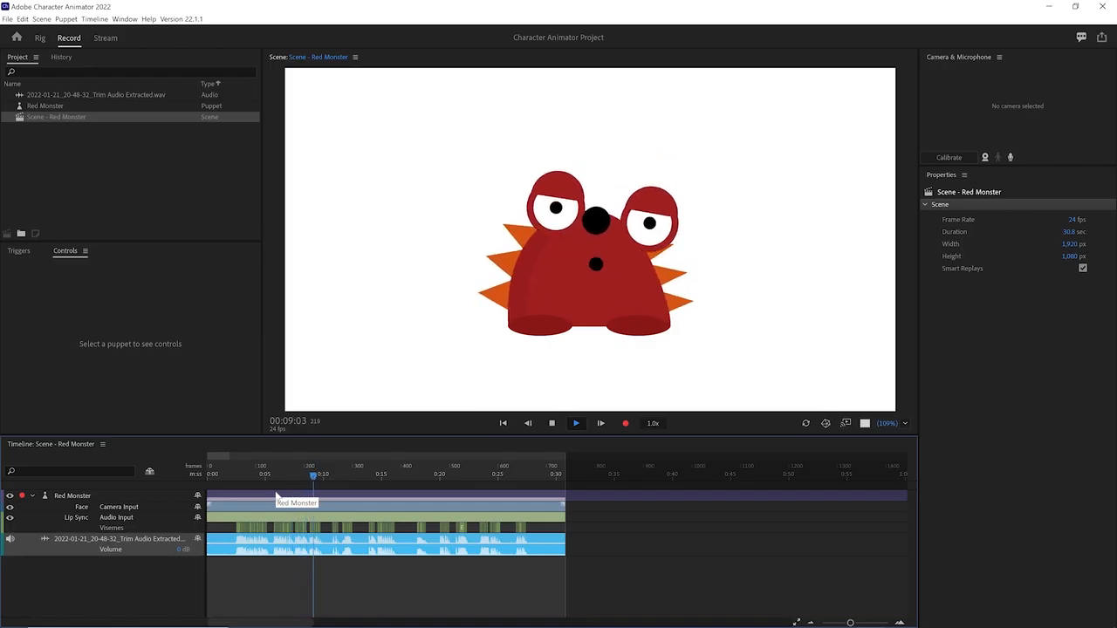
{"action": "key", "text": "space"}
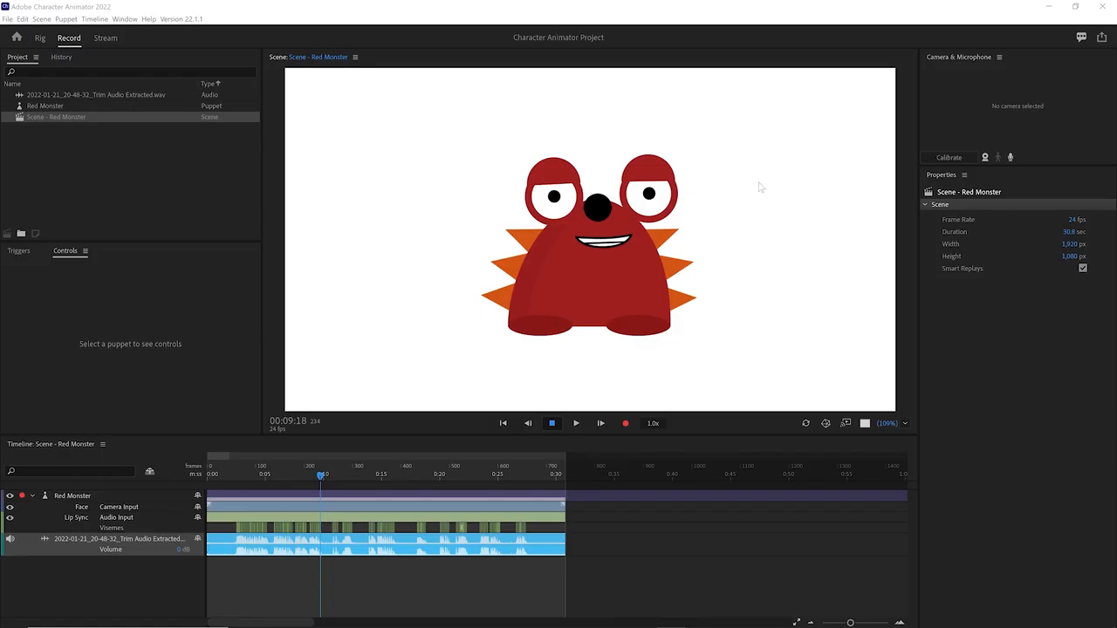
Select the Red Monster puppet in the project, widen its properties area, and examine the Eye Gaze and Face behavior settings
{"action": "left_click", "coordinate": [78, 105]}
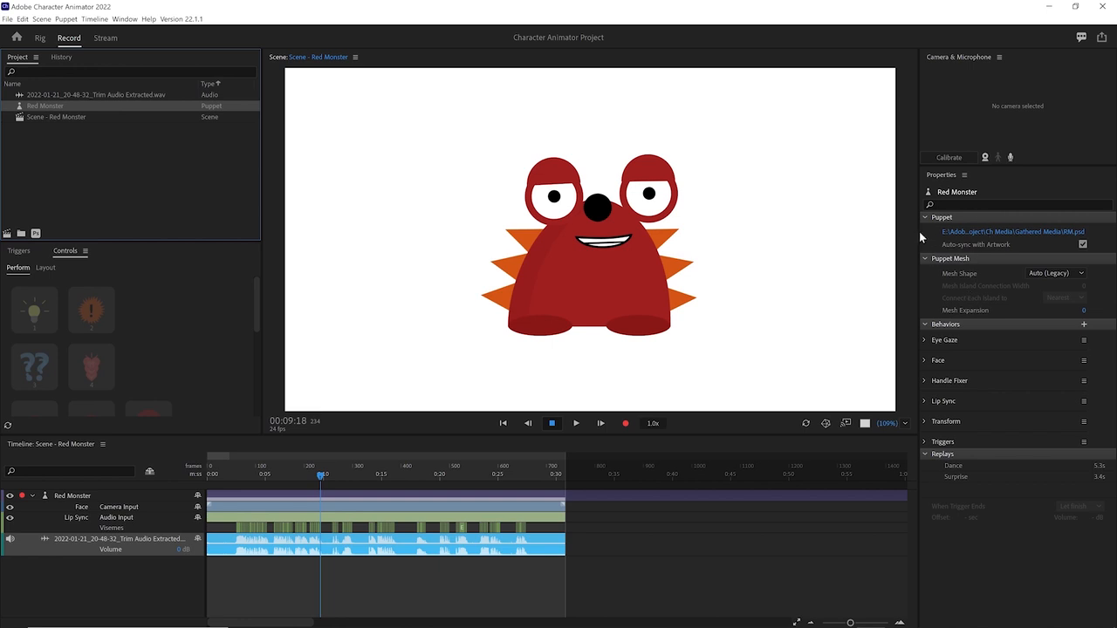
{"action": "left_click_drag", "start_coordinate": [919, 231], "coordinate": [853, 231]}
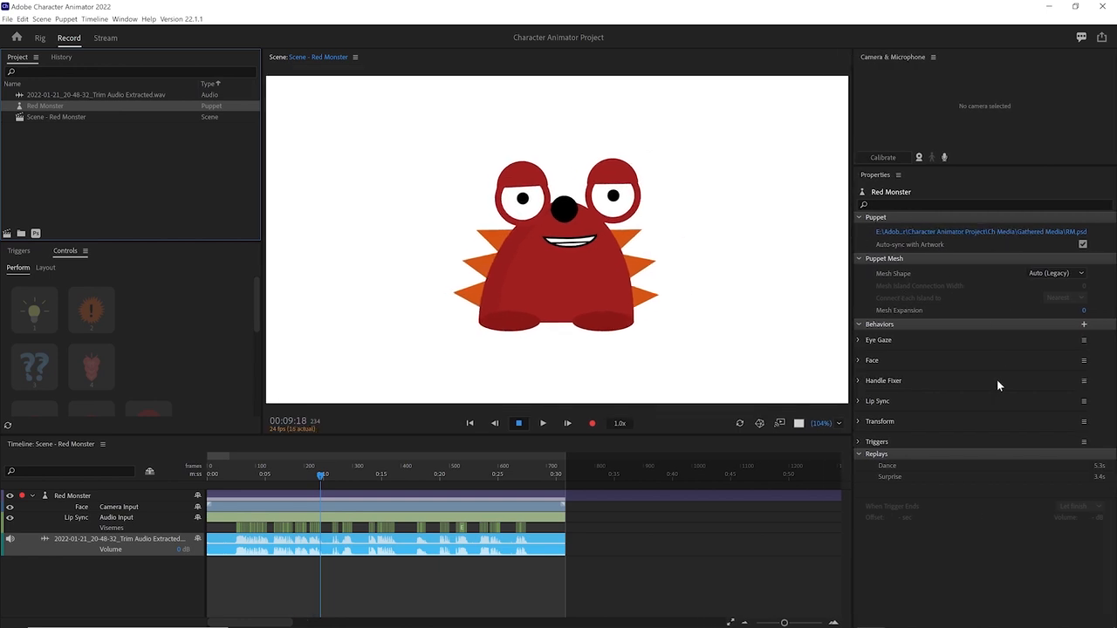
{"action": "left_click", "coordinate": [859, 340]}
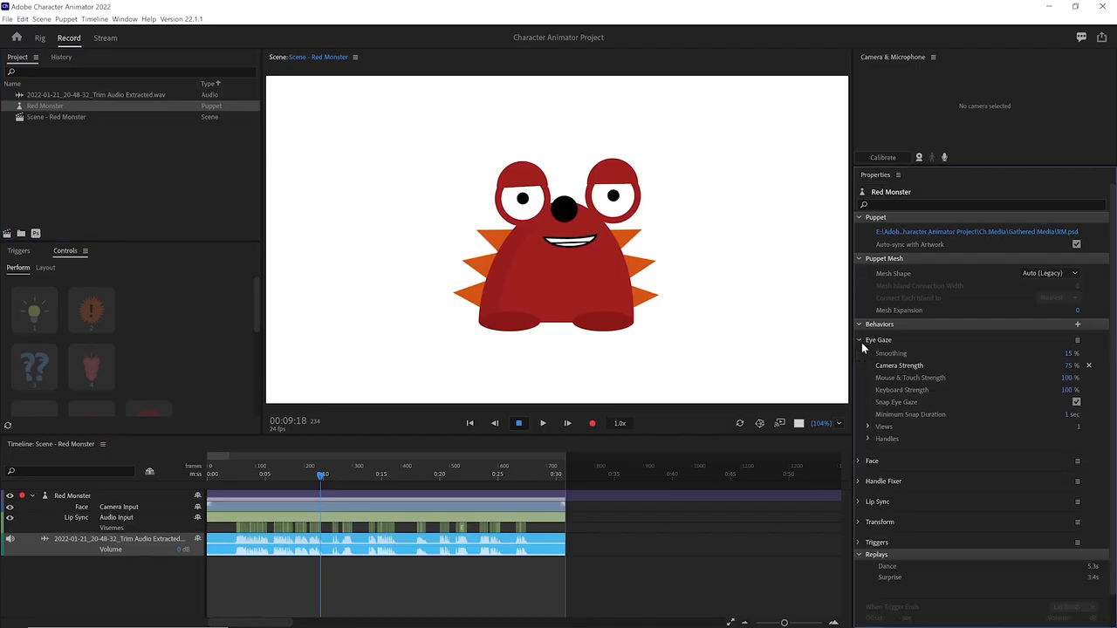
{"action": "left_click", "coordinate": [859, 340]}
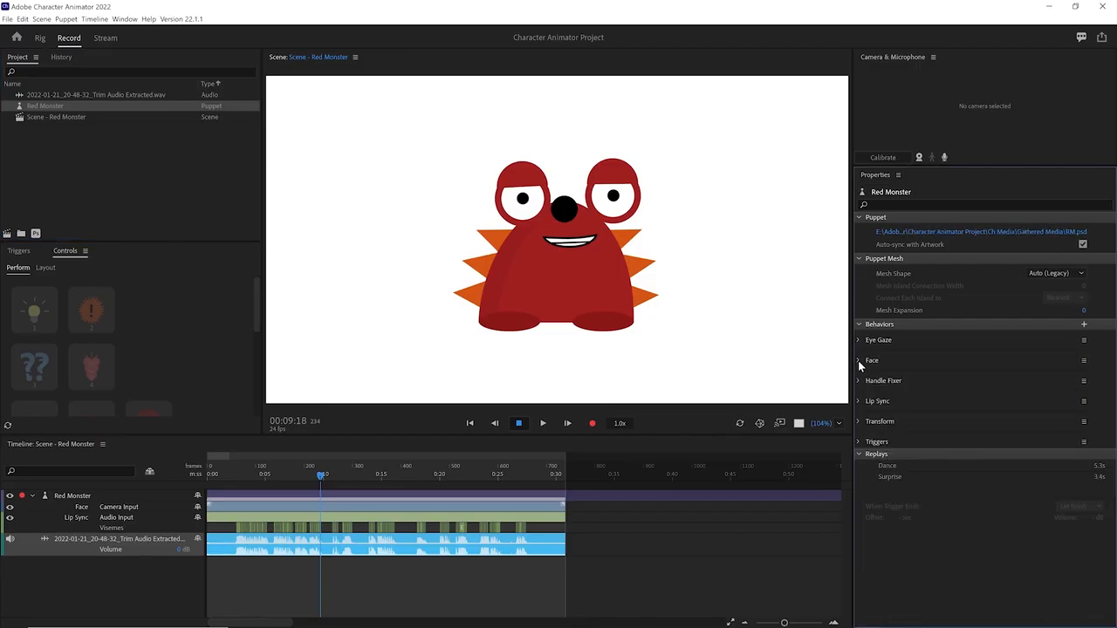
{"action": "left_click", "coordinate": [858, 361]}
{"action": "left_click", "coordinate": [858, 360]}
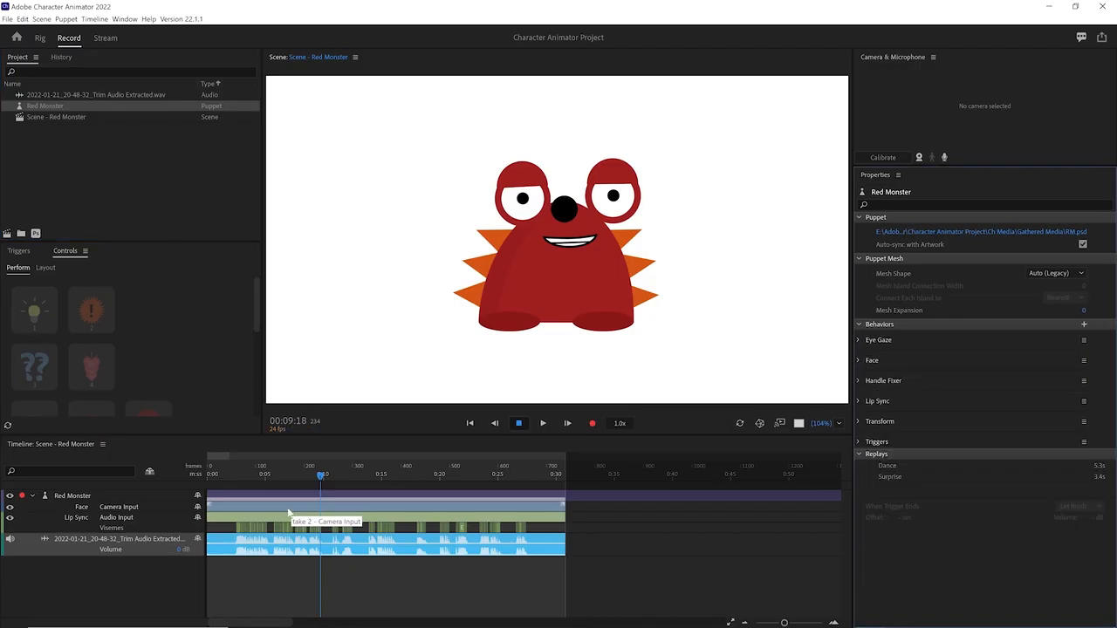
Select the Red Monster track in the timeline and disarm its Triggers, Transform and Face behaviors for recording
{"action": "left_click", "coordinate": [97, 497]}
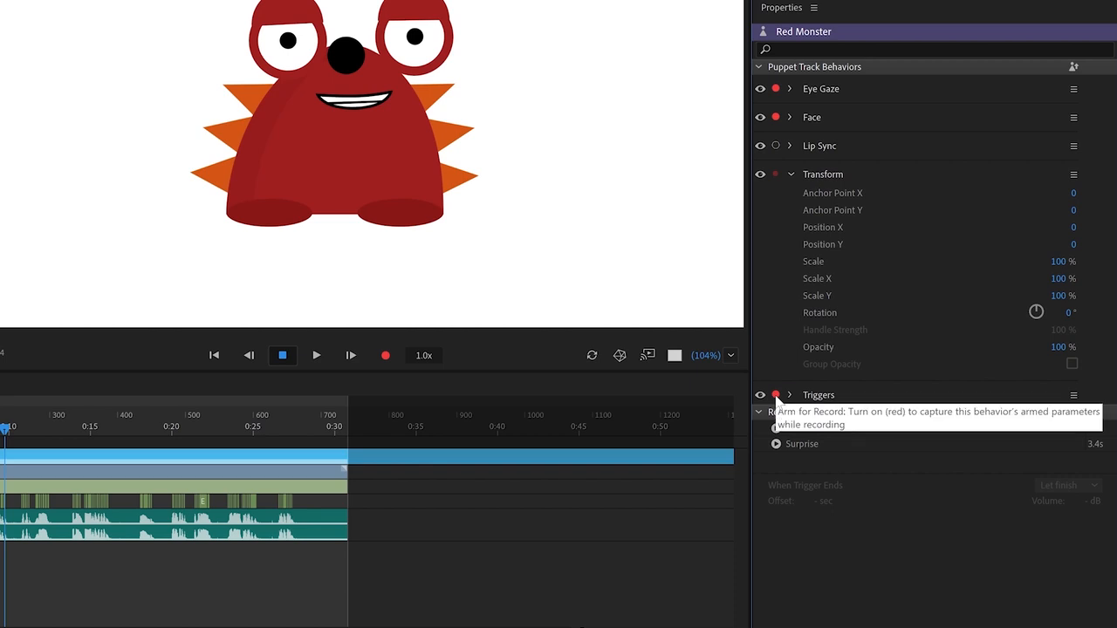
{"action": "left_click", "coordinate": [776, 396]}
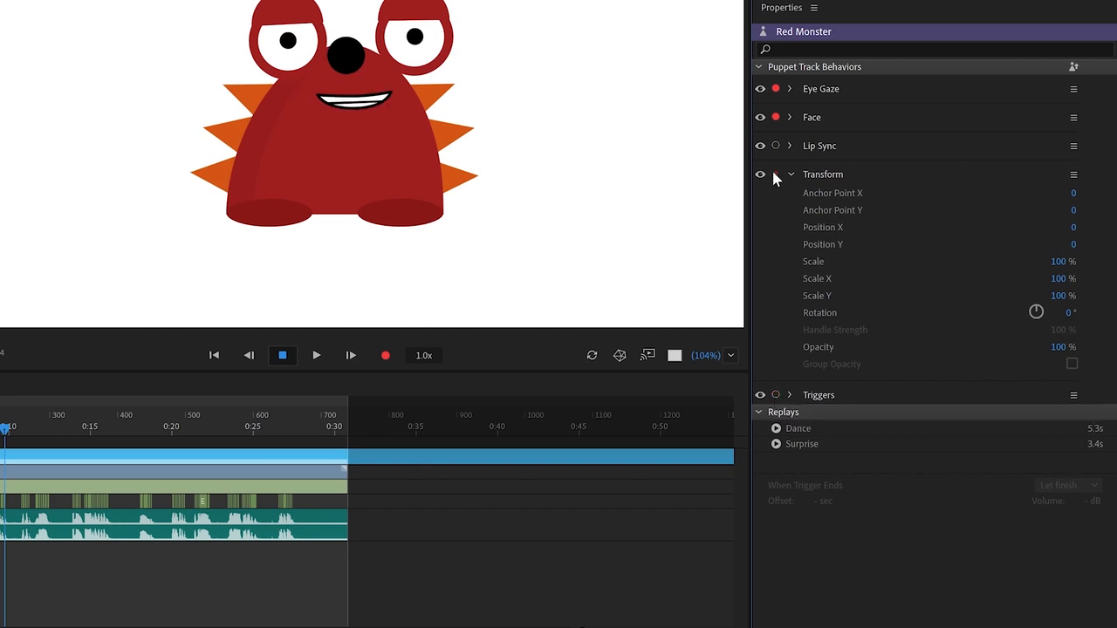
{"action": "left_click", "coordinate": [776, 175]}
{"action": "left_click", "coordinate": [789, 174]}
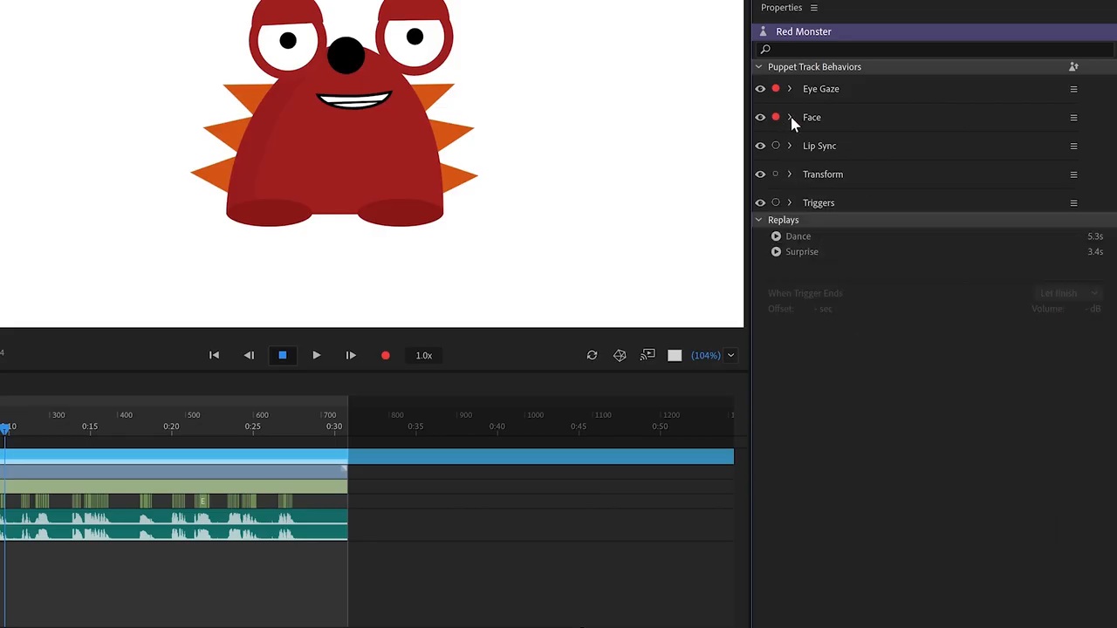
{"action": "left_click", "coordinate": [790, 117]}
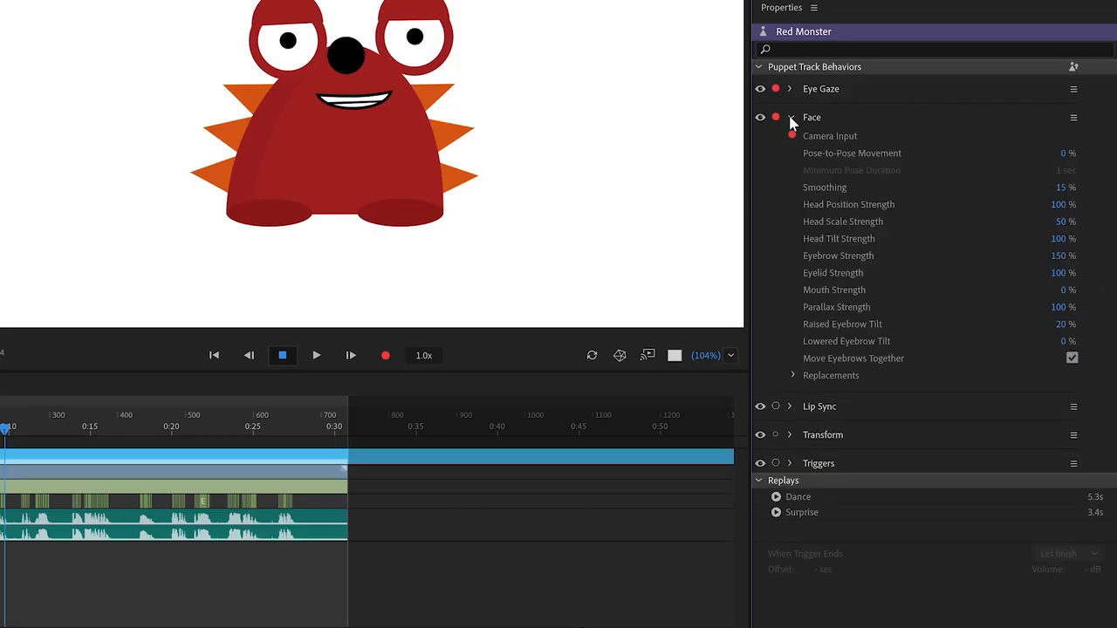
{"action": "left_click", "coordinate": [788, 134]}
{"action": "left_click", "coordinate": [790, 118]}
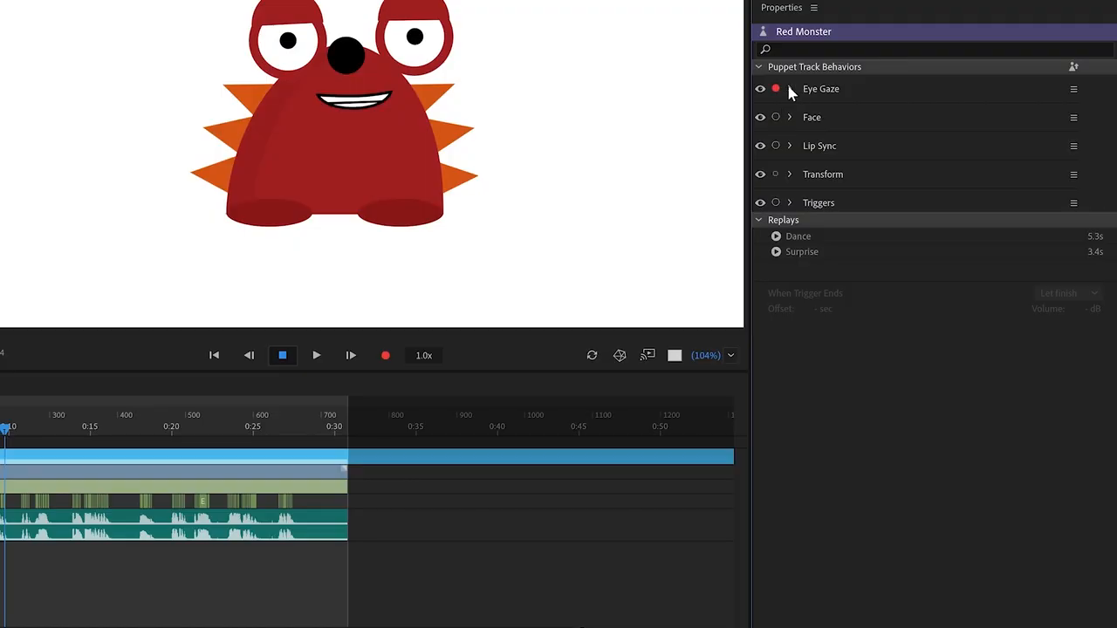
Arm Mouse & Touch Input for the Eye Gaze behavior and disarm its Camera Input
{"action": "left_click", "coordinate": [790, 89]}
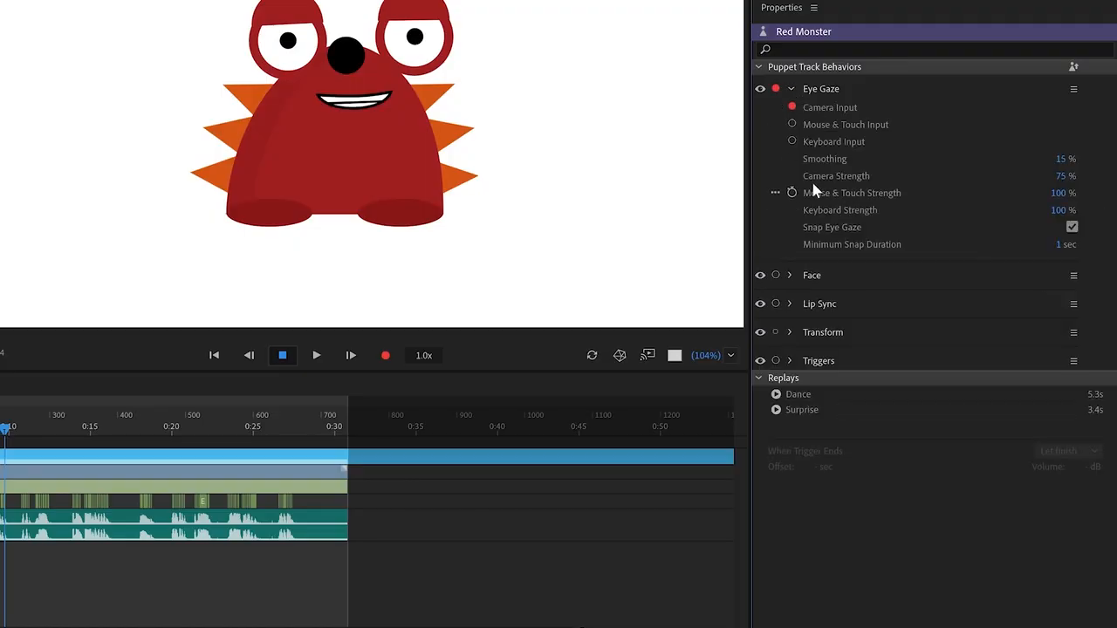
{"action": "left_click", "coordinate": [792, 125]}
{"action": "left_click", "coordinate": [792, 107]}
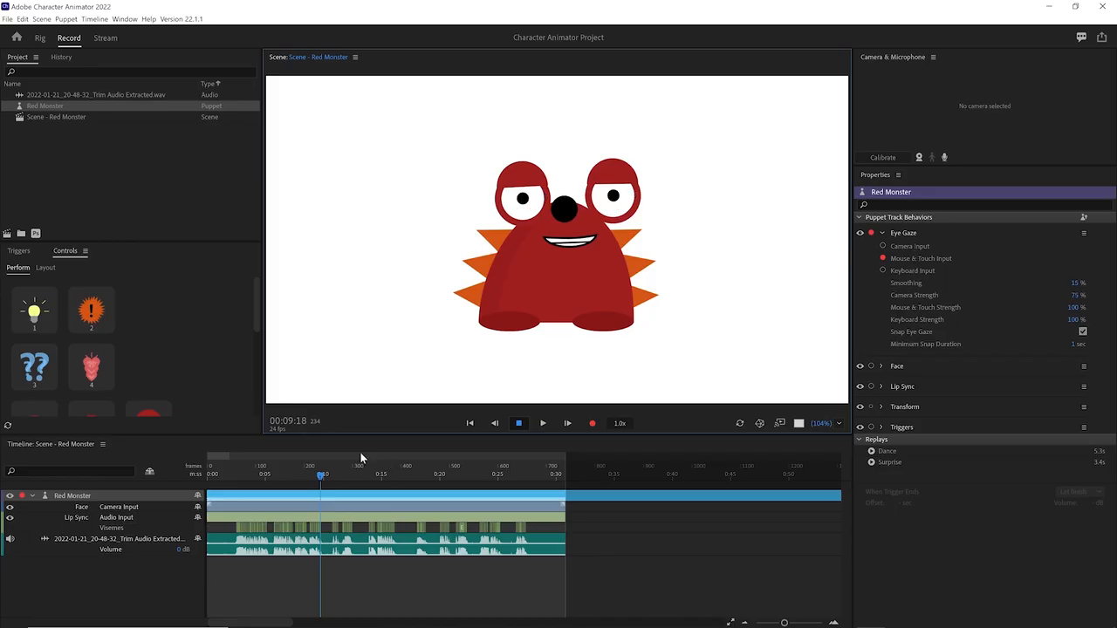
Record a Mouse & Touch eye gaze take from the scene's start through the end of the audio, and play it back from about 2 s
{"action": "left_click", "coordinate": [471, 423]}
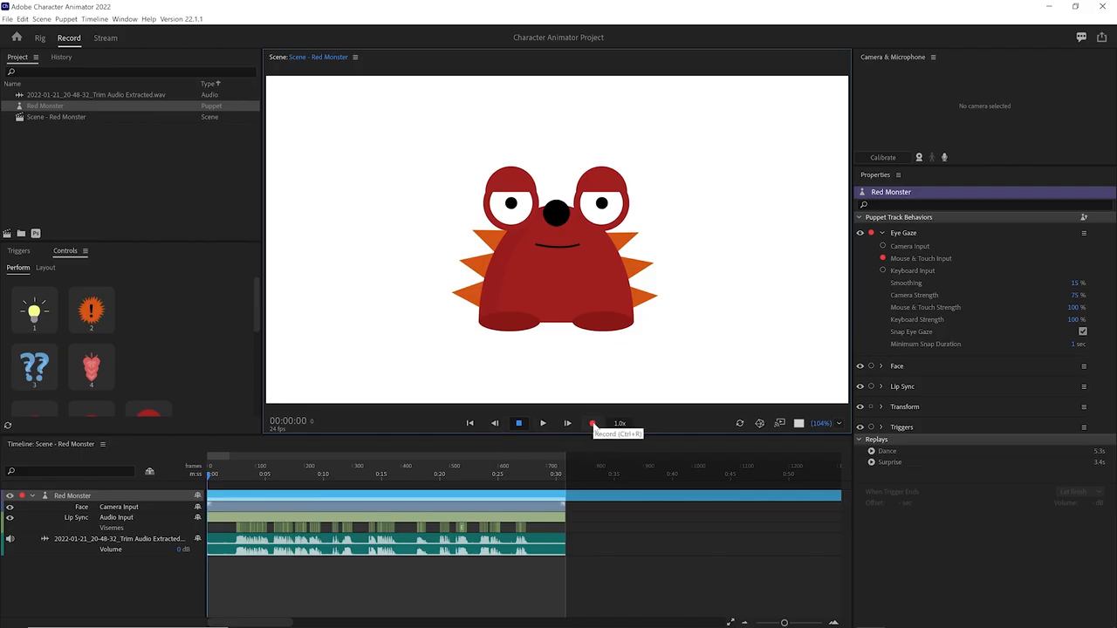
{"action": "left_click", "coordinate": [592, 424]}
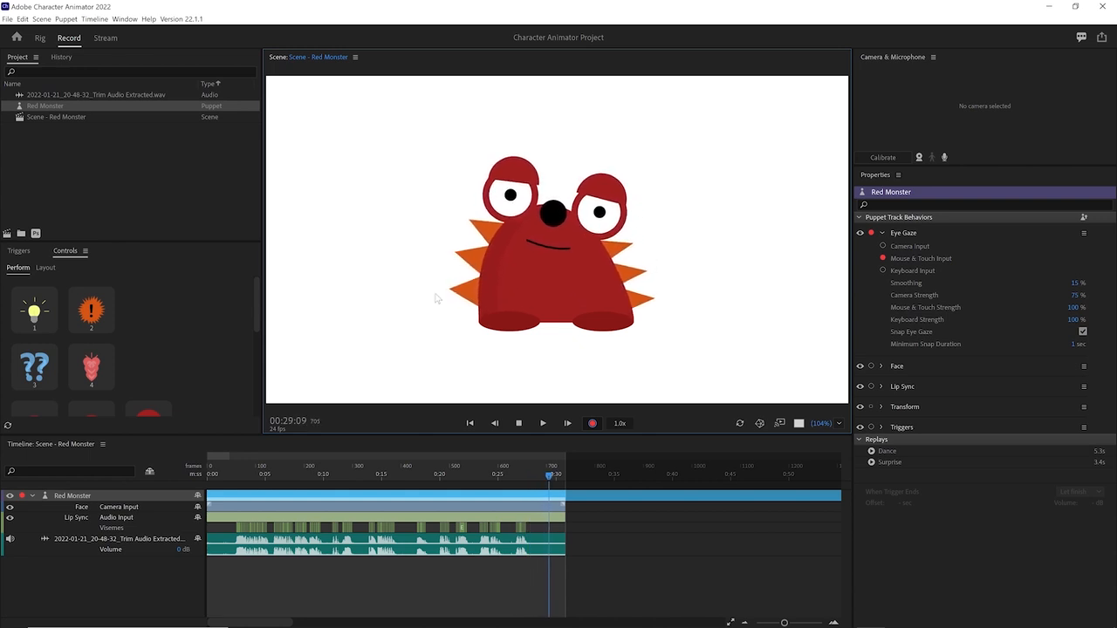
{"action": "left_click", "coordinate": [521, 426]}
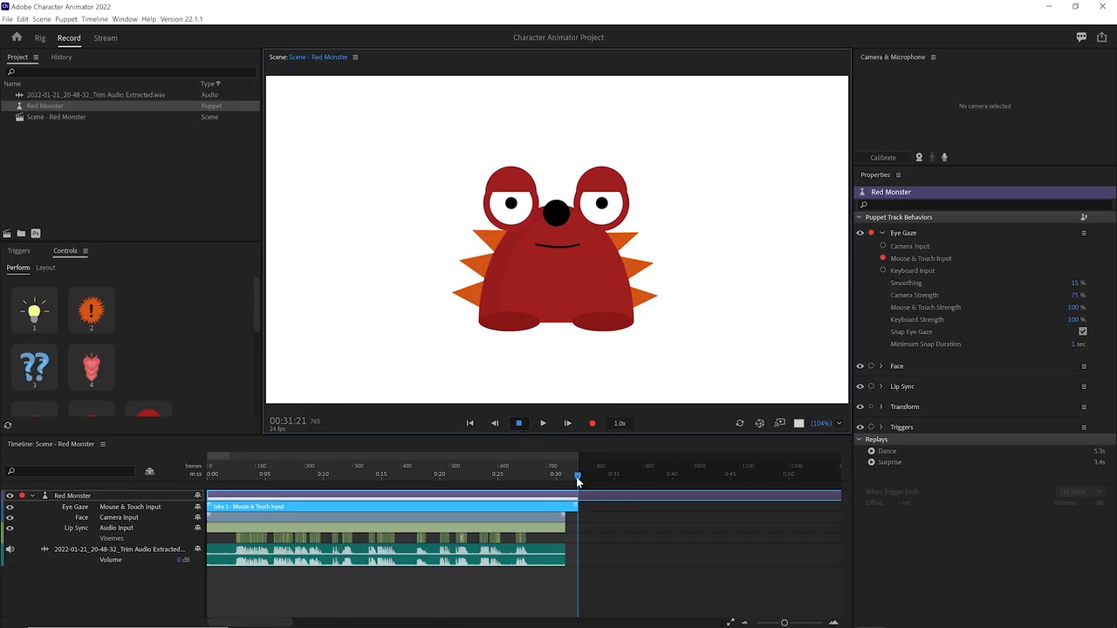
{"action": "left_click_drag", "start_coordinate": [577, 478], "coordinate": [237, 478]}
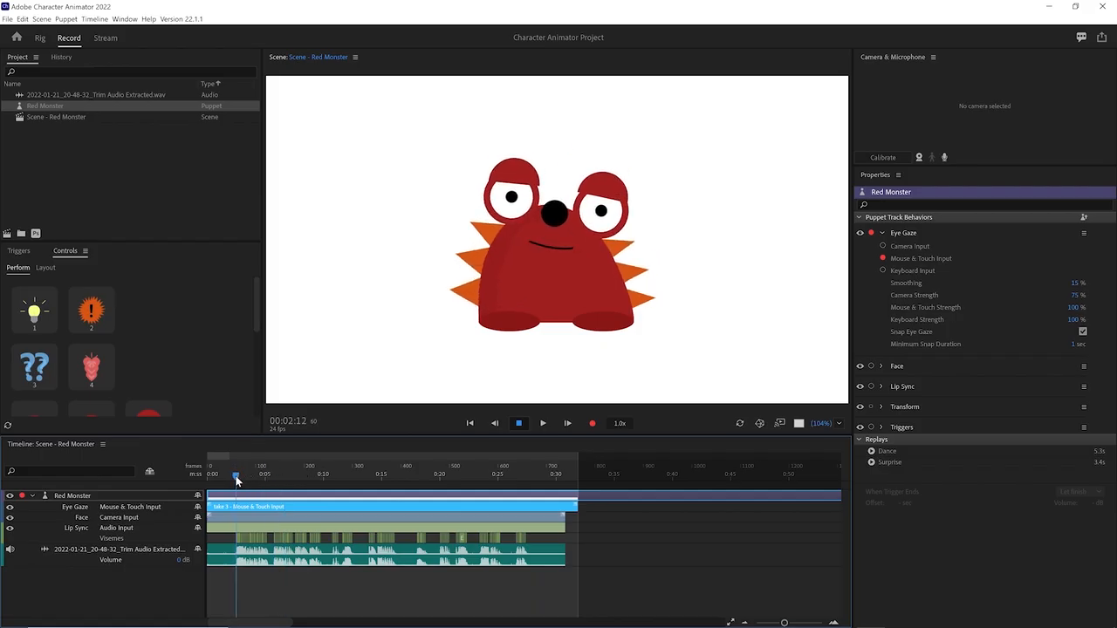
{"action": "left_click", "coordinate": [545, 424]}
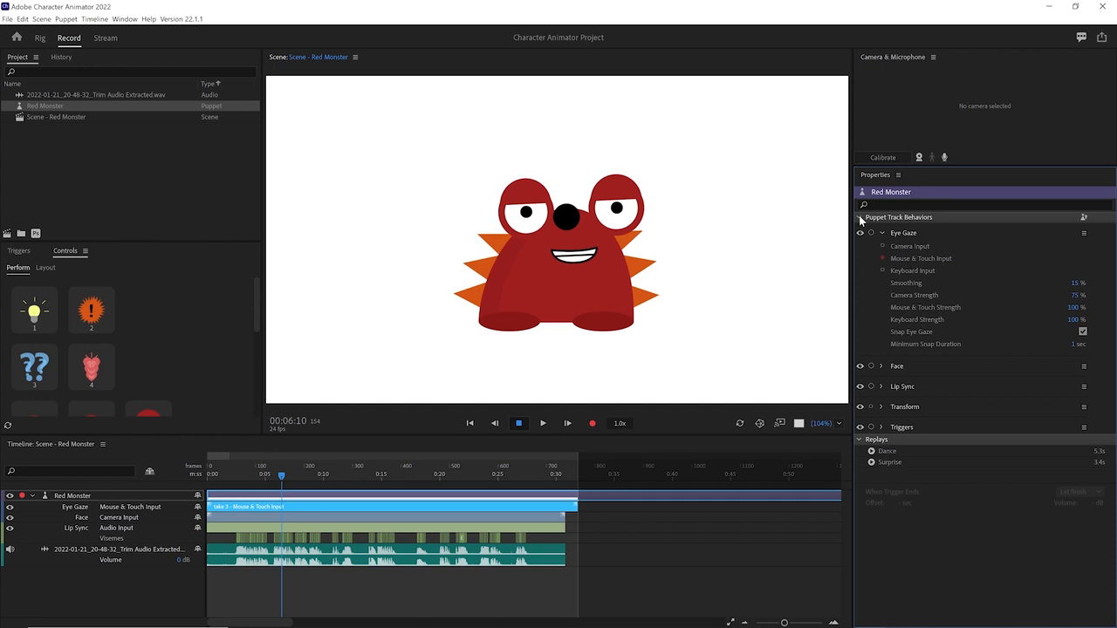
Disarm the track's Eye Gaze behavior and arm the Trigger Input of Triggers for recording
{"action": "left_click", "coordinate": [860, 218]}
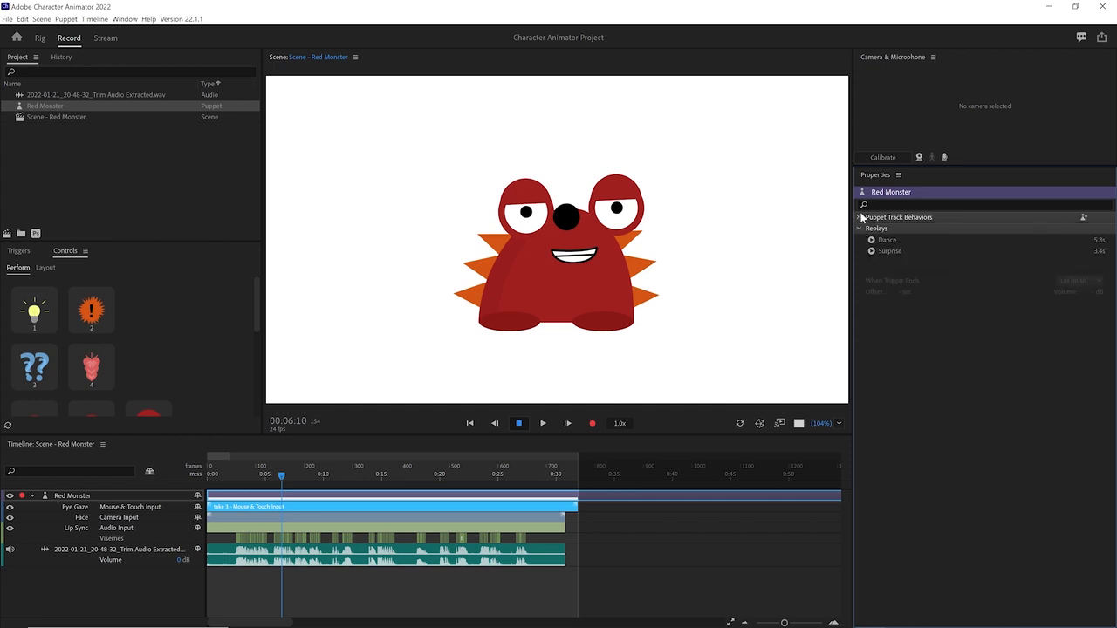
{"action": "left_click", "coordinate": [860, 217]}
{"action": "left_click", "coordinate": [881, 234]}
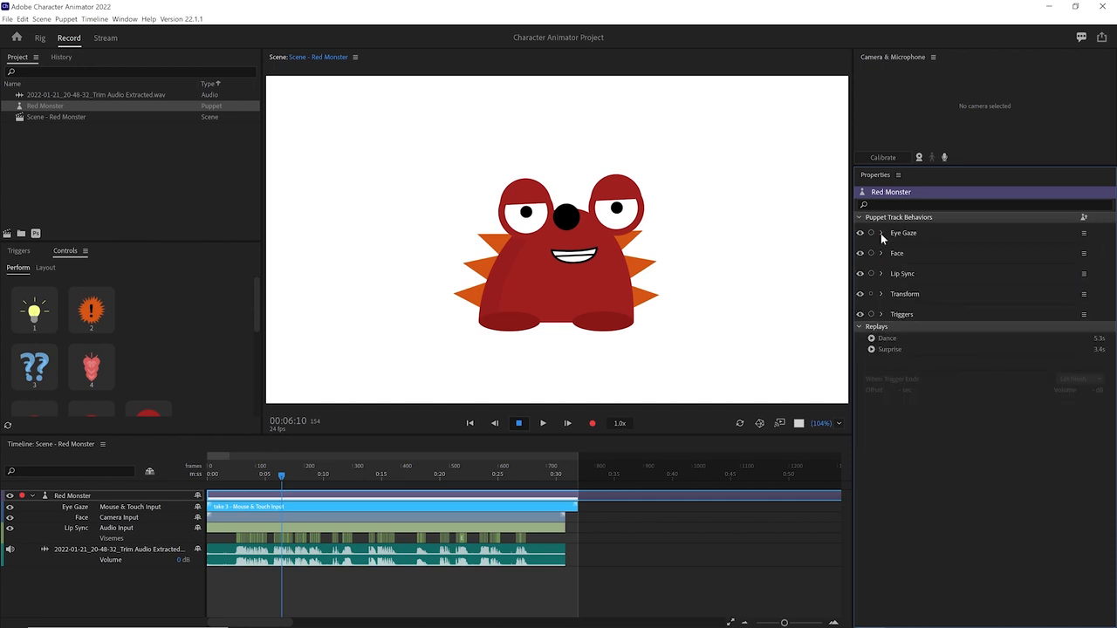
{"action": "left_click", "coordinate": [881, 315]}
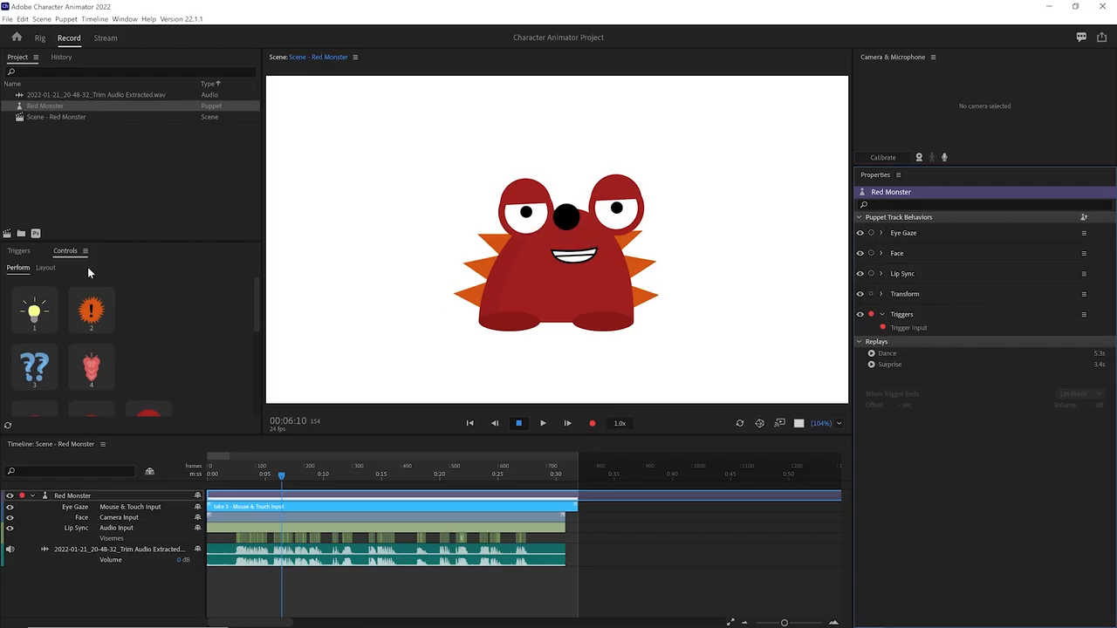
Enlarge the puppet's trigger controls area and test triggers 1, 2, 3 and 4 on the monster
{"action": "left_click_drag", "start_coordinate": [99, 241], "coordinate": [98, 144]}
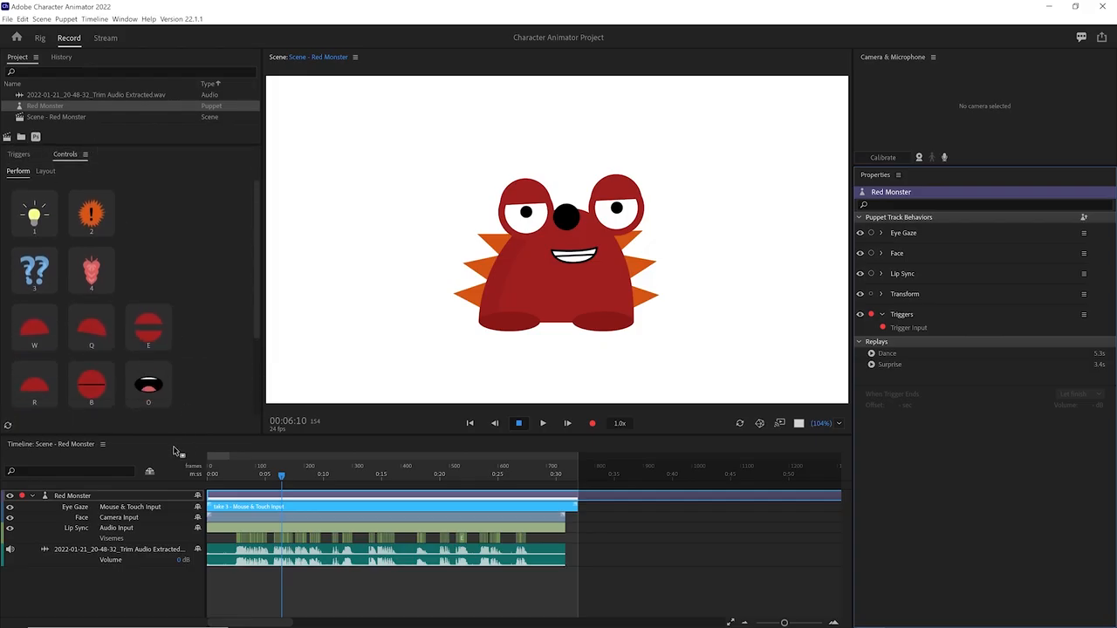
{"action": "left_click_drag", "start_coordinate": [175, 433], "coordinate": [164, 553]}
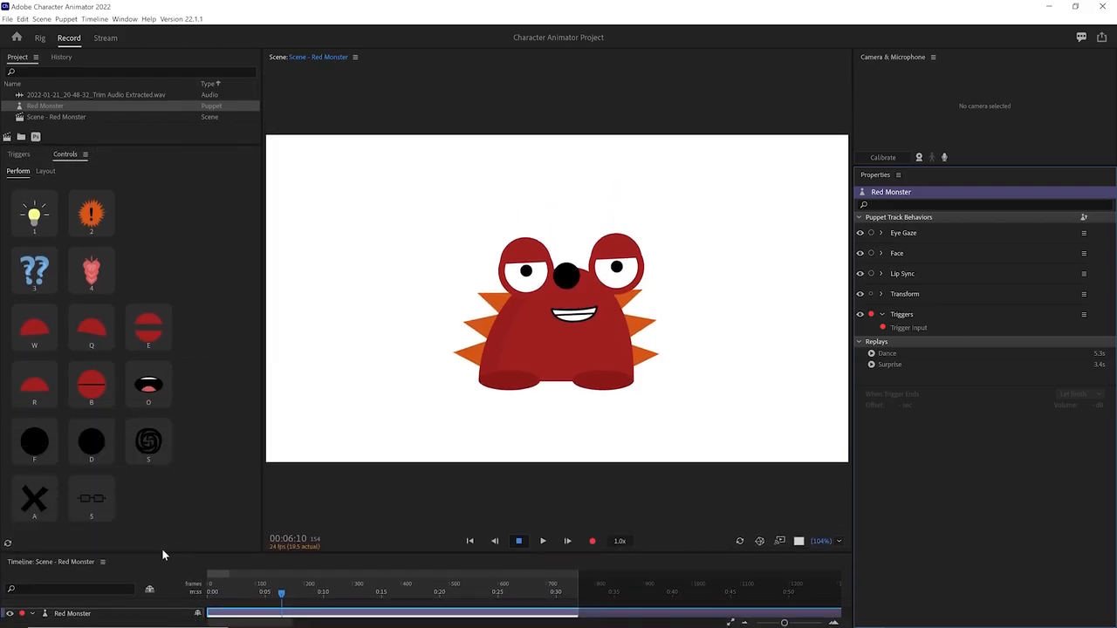
{"action": "left_click", "coordinate": [42, 227]}
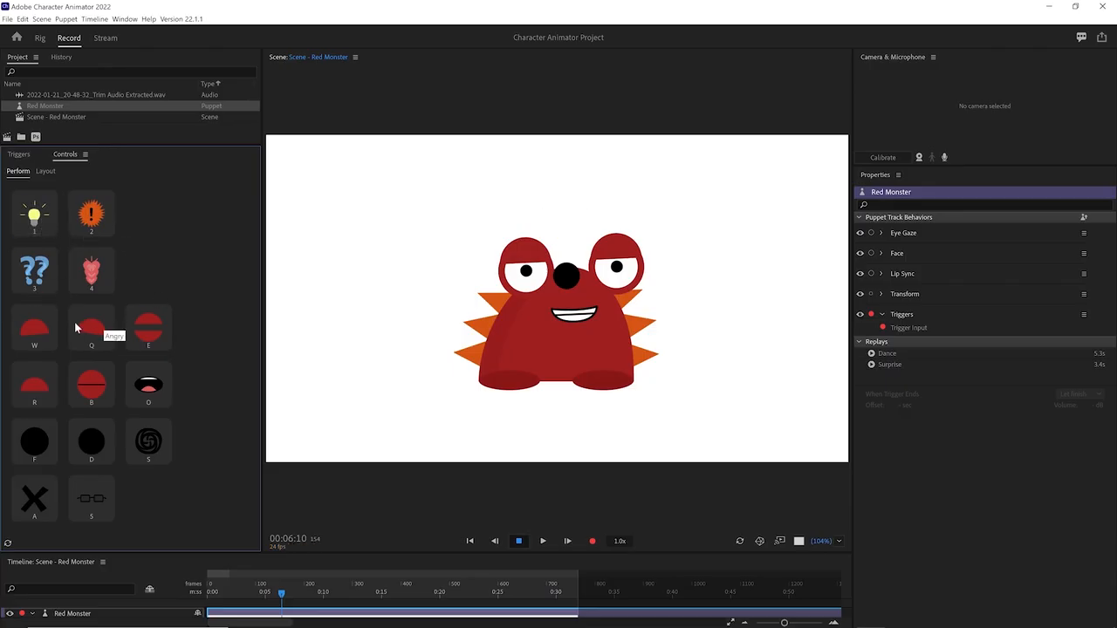
{"action": "left_click", "coordinate": [92, 214]}
{"action": "key", "text": "1"}
{"action": "key", "text": "2"}
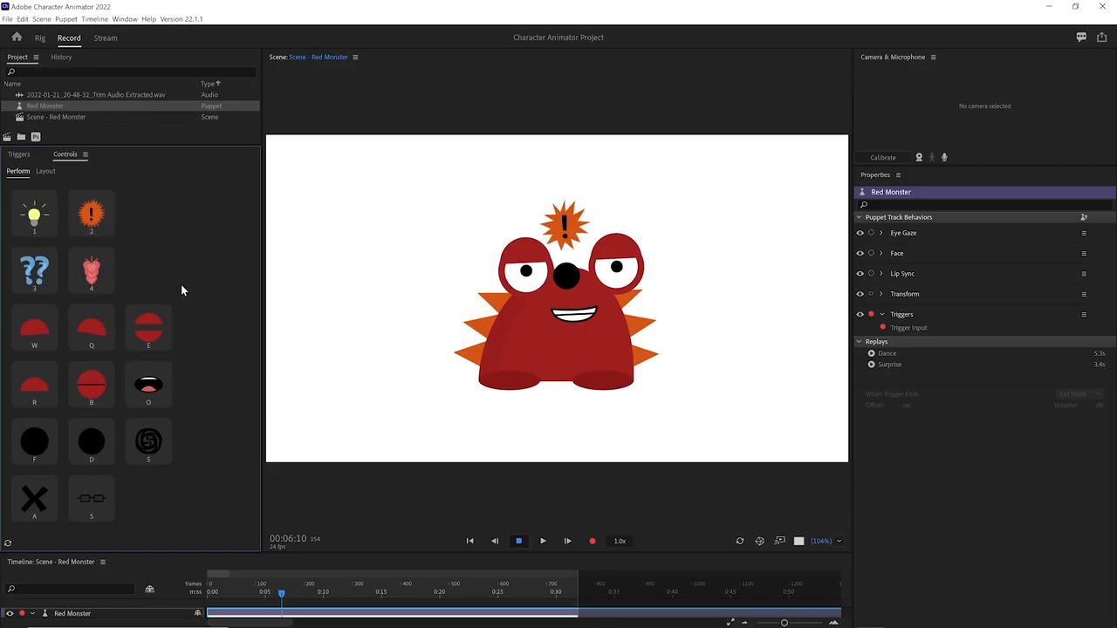
{"action": "key", "text": "3"}
{"action": "key", "text": "4"}
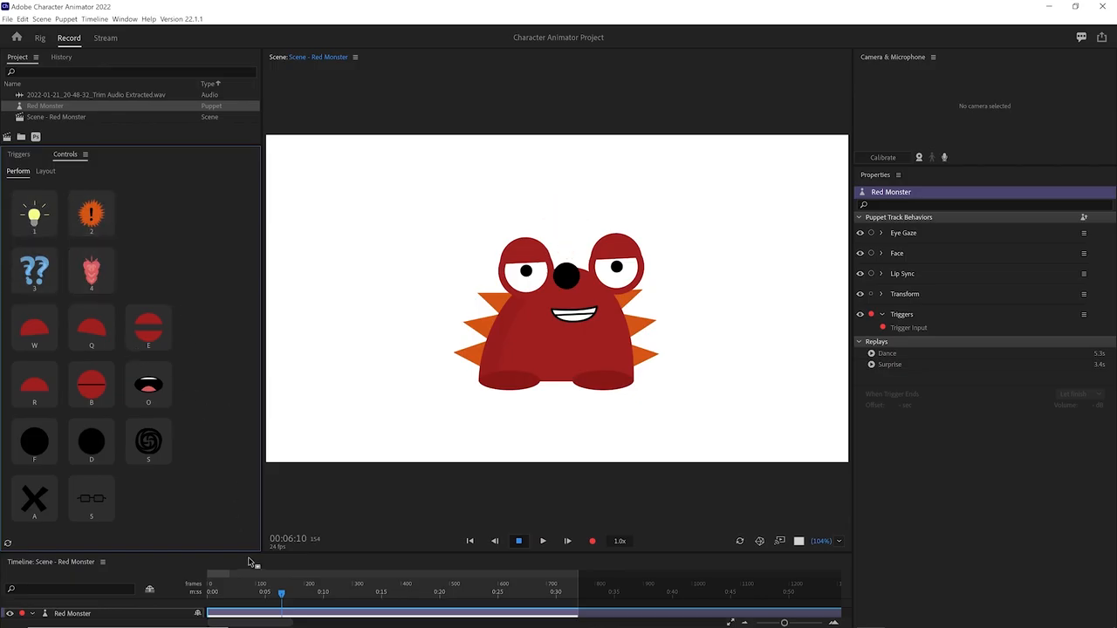
{"action": "left_click_drag", "start_coordinate": [244, 555], "coordinate": [240, 521]}
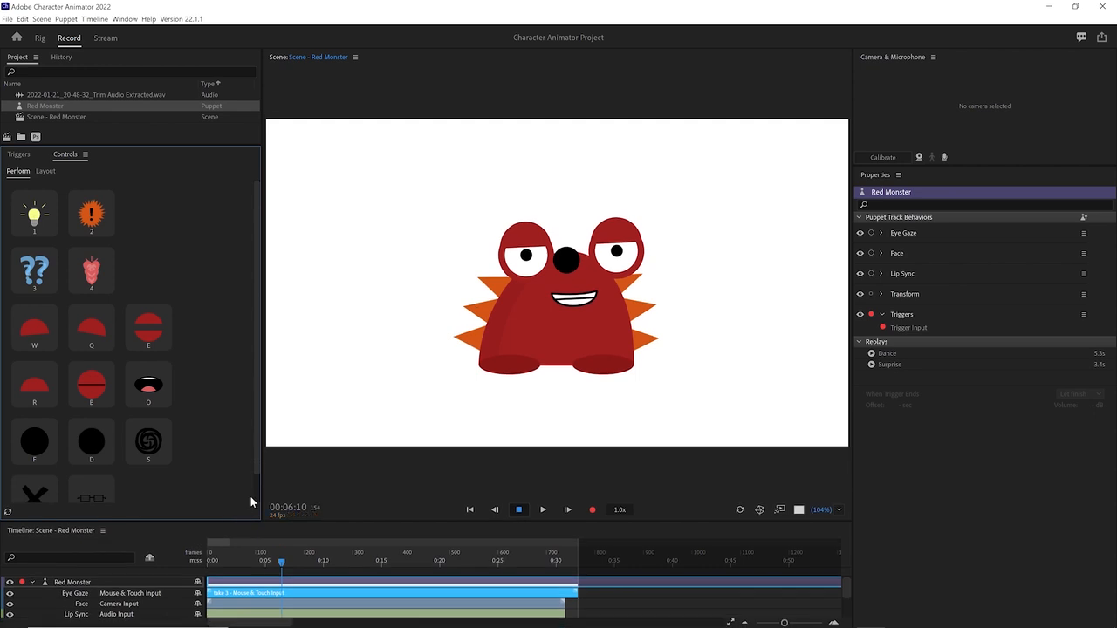
Record a trigger take from the scene's start through the audio's end, firing lightbulb, exclamation, heart, question, worried eyebrows, blinks, spinning pupils and big pupils
{"action": "left_click", "coordinate": [470, 510]}
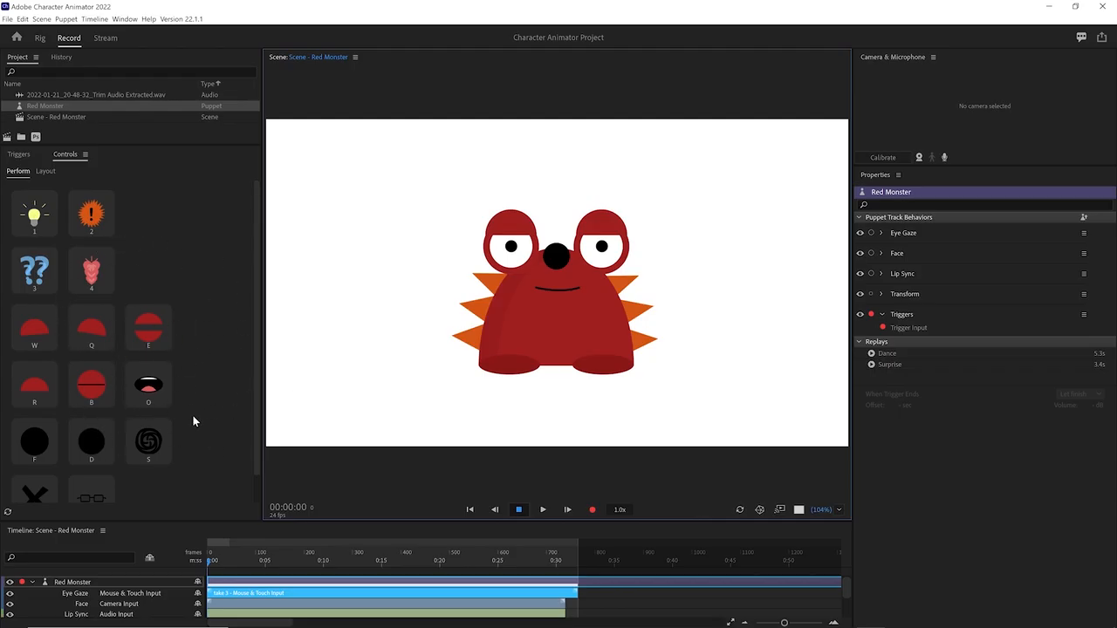
{"action": "left_click", "coordinate": [593, 515]}
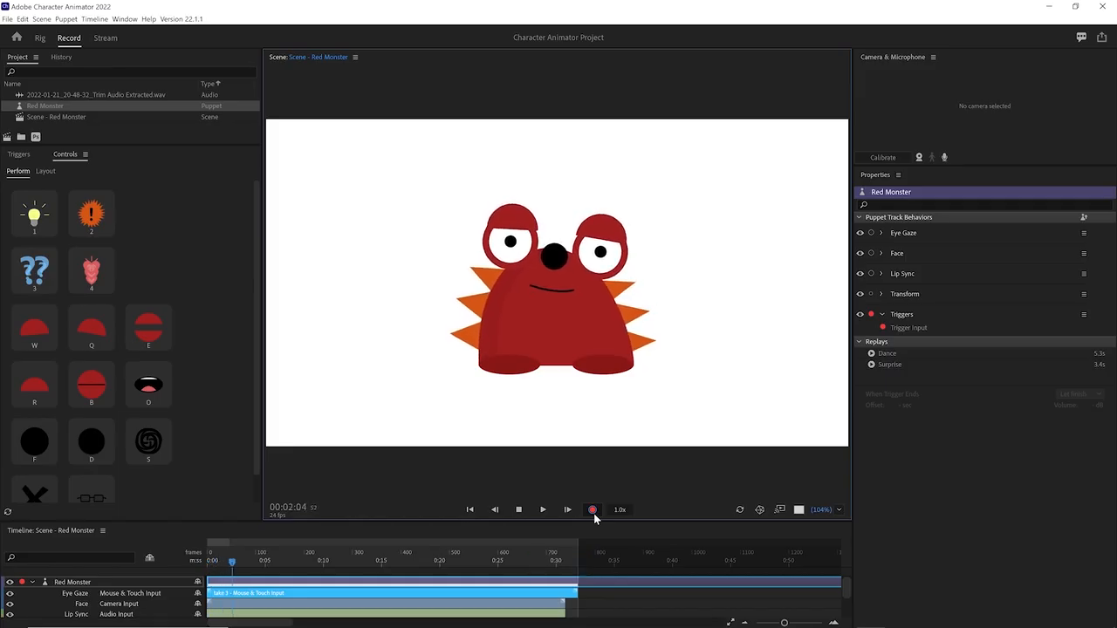
{"action": "key", "text": "1"}
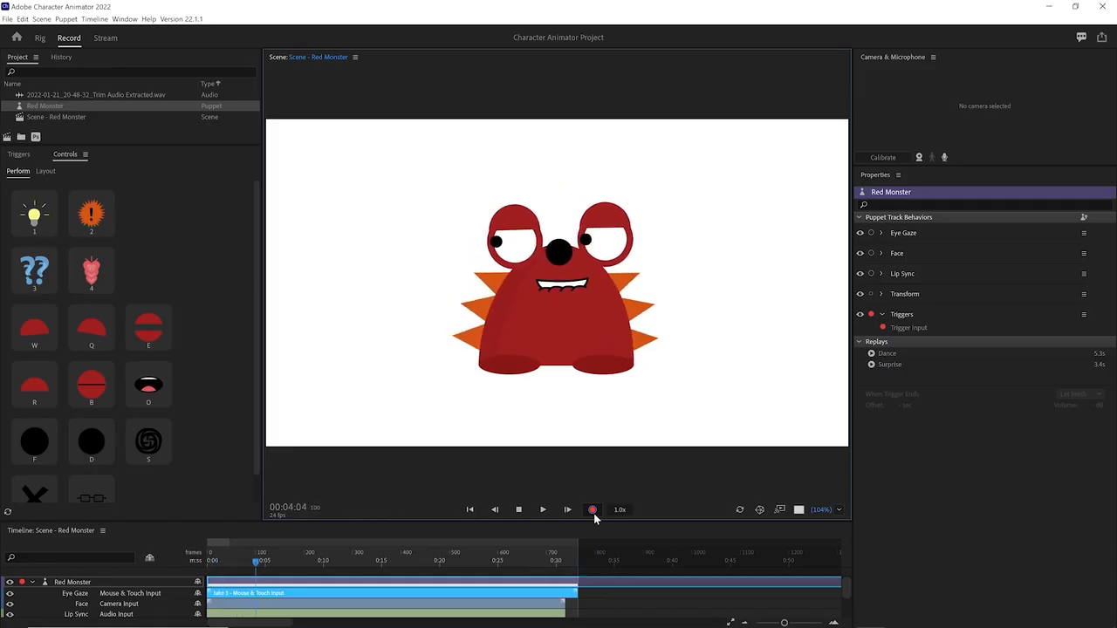
{"action": "key", "text": "2"}
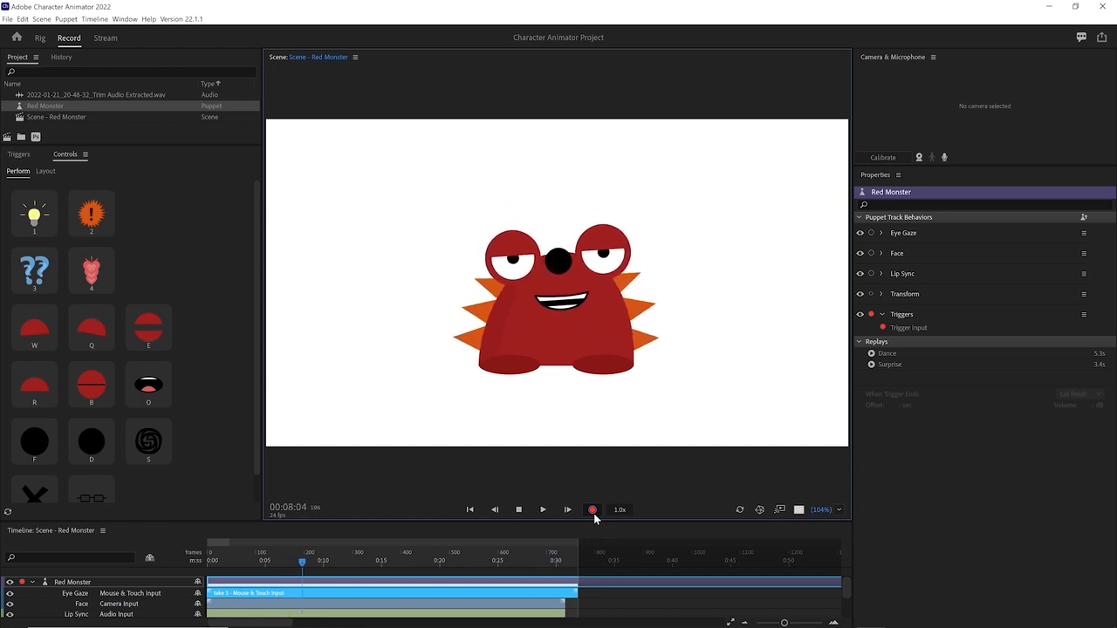
{"action": "key", "text": "4"}
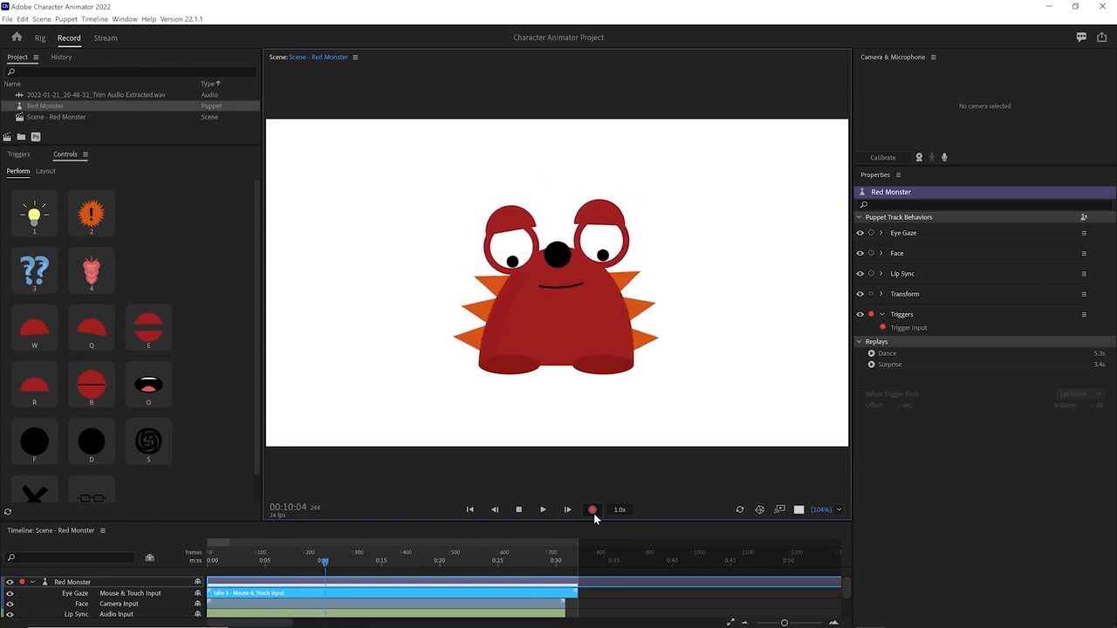
{"action": "key", "text": "3"}
{"action": "key", "text": "w"}
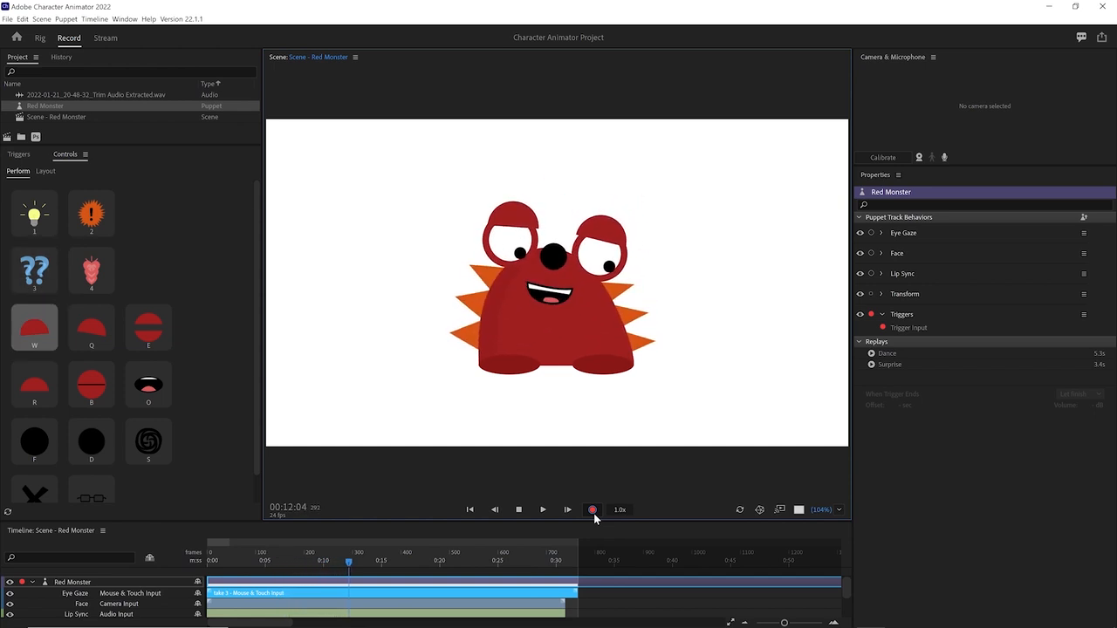
{"action": "key", "text": "w"}
{"action": "key", "text": "w"}
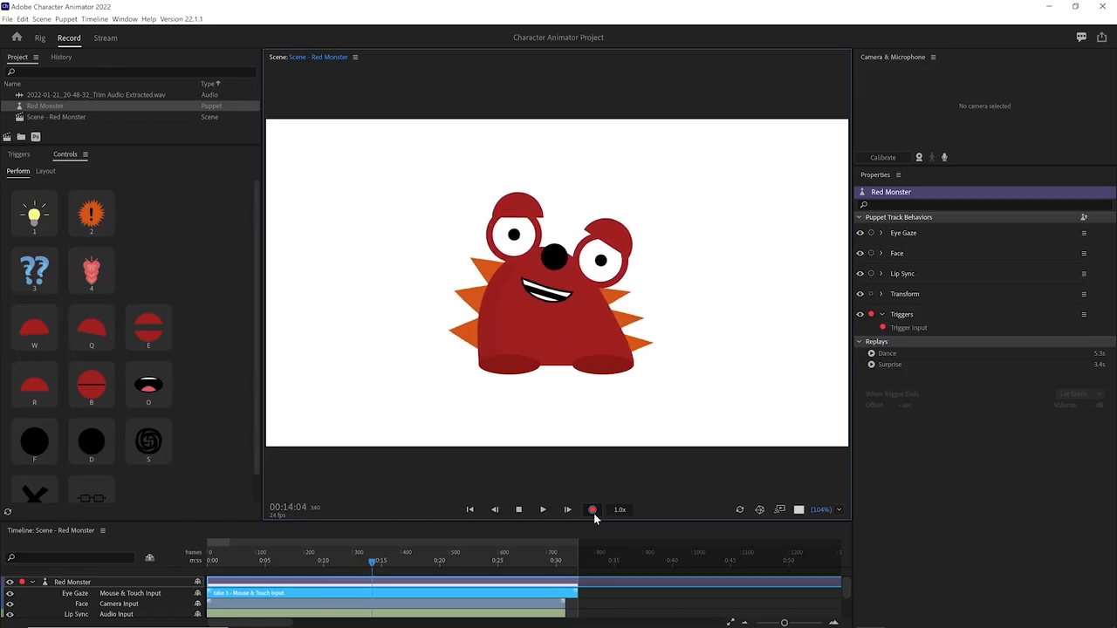
{"action": "key", "text": "b"}
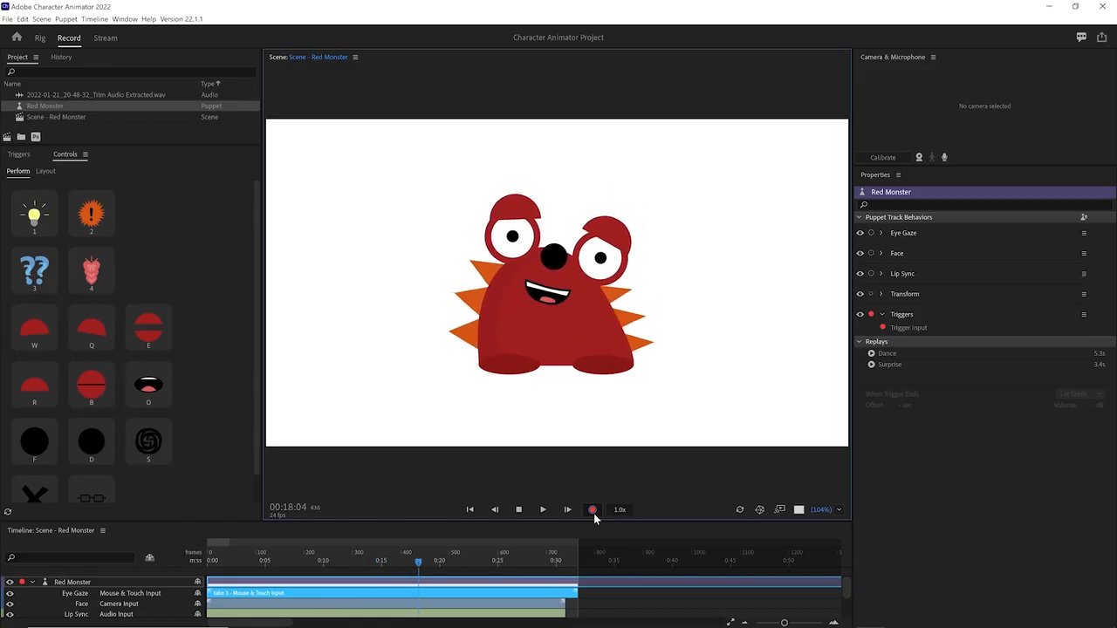
{"action": "key", "text": "b"}
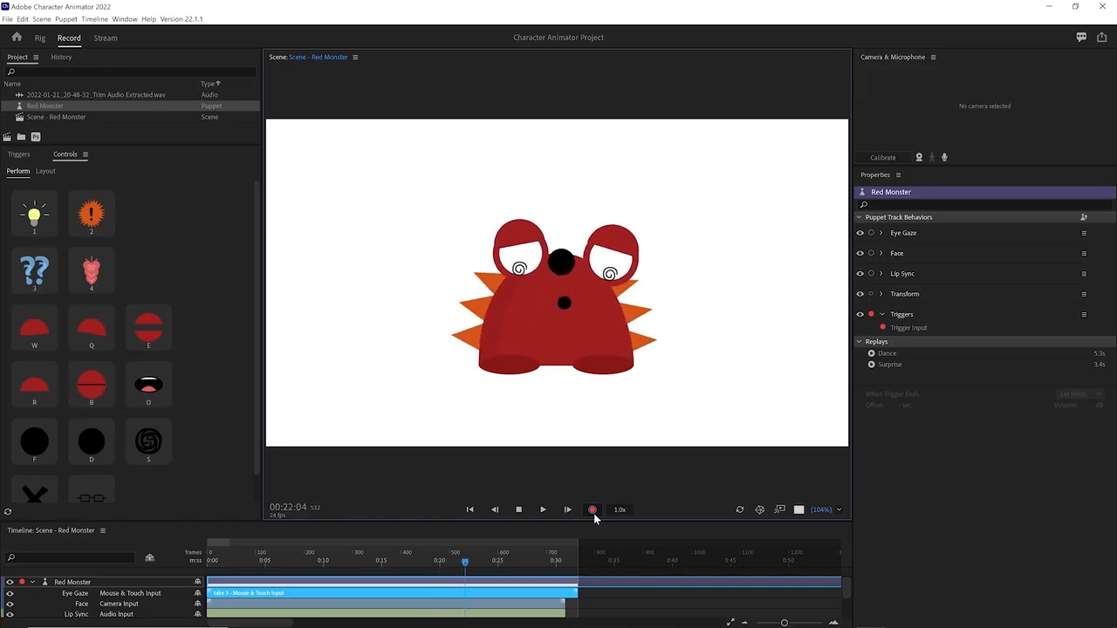
{"action": "key", "text": "s"}
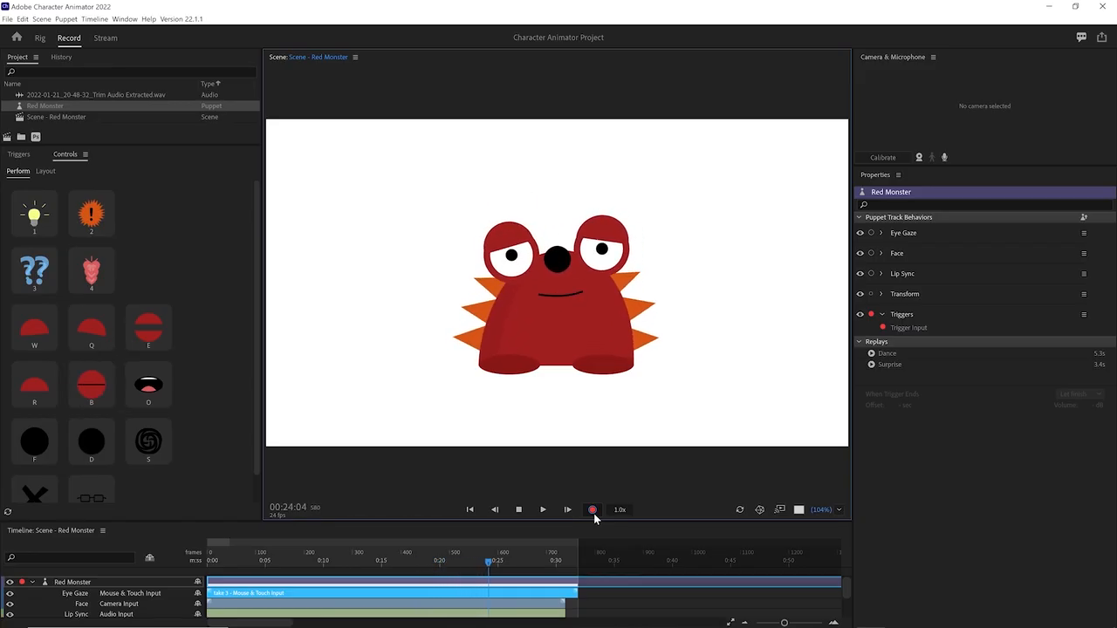
{"action": "key", "text": "b"}
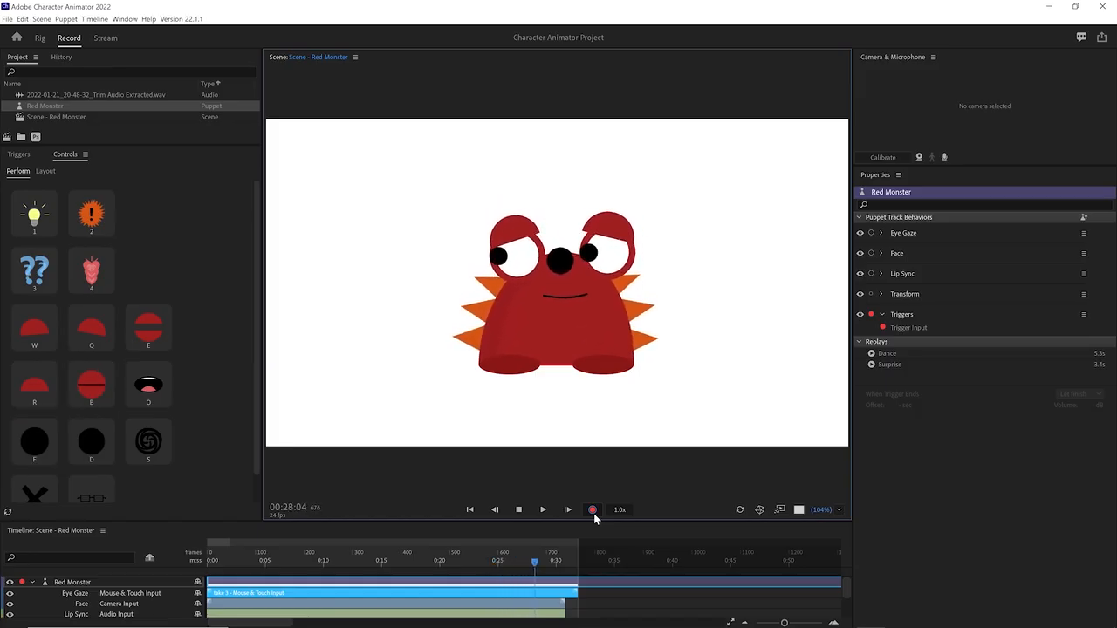
{"action": "left_click", "coordinate": [518, 511]}
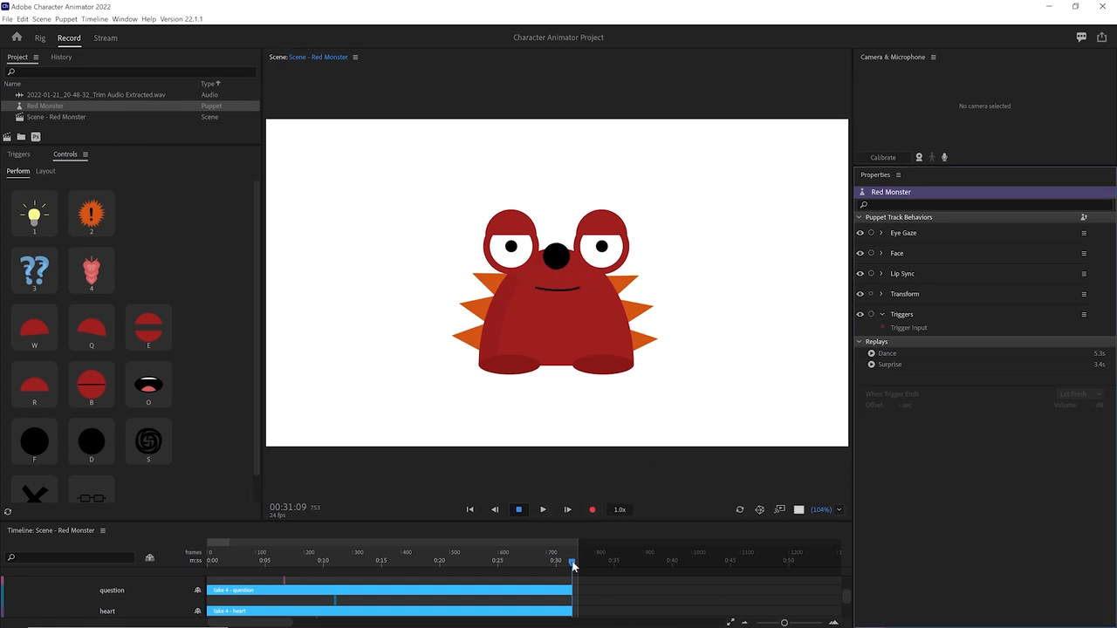
Play back the trigger take from the scene's start and scrub ahead to about 22 s
{"action": "left_click", "coordinate": [470, 510]}
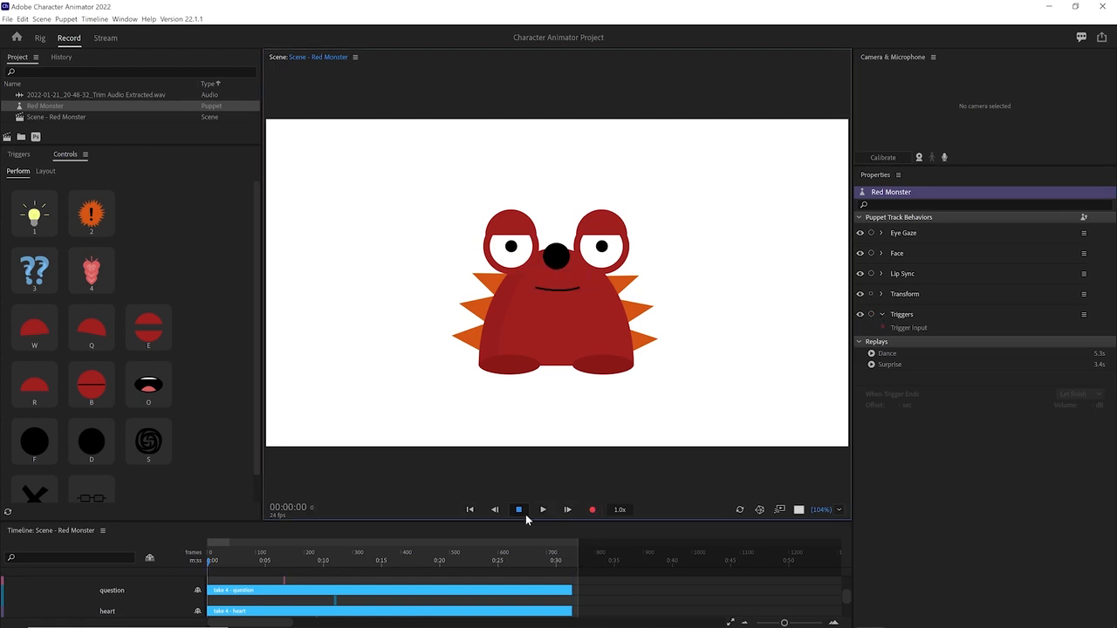
{"action": "left_click", "coordinate": [541, 511]}
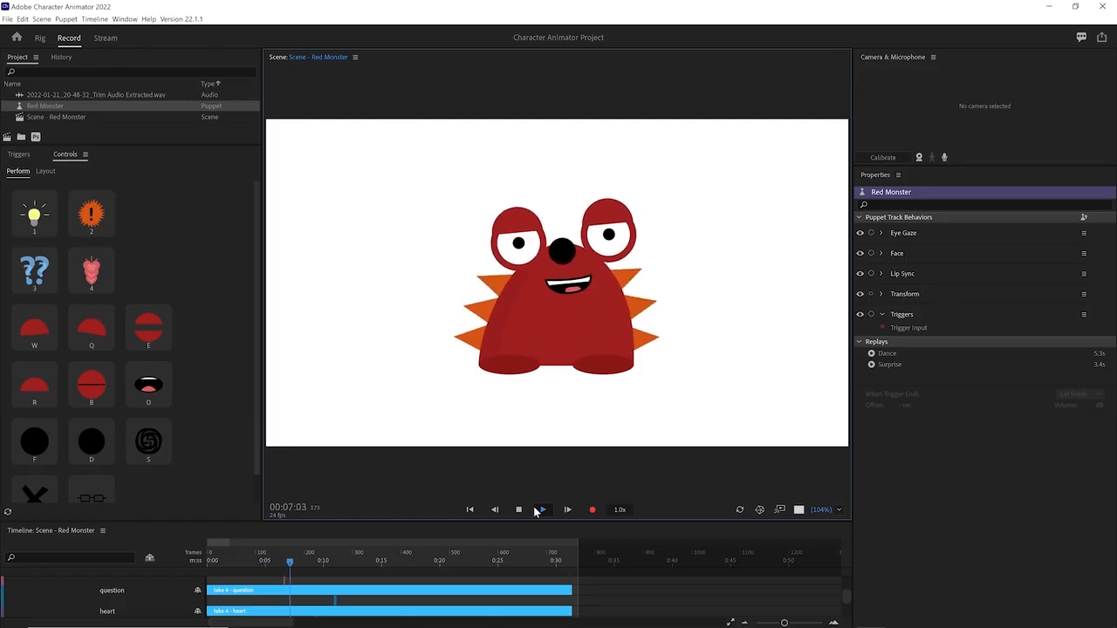
{"action": "left_click", "coordinate": [523, 513]}
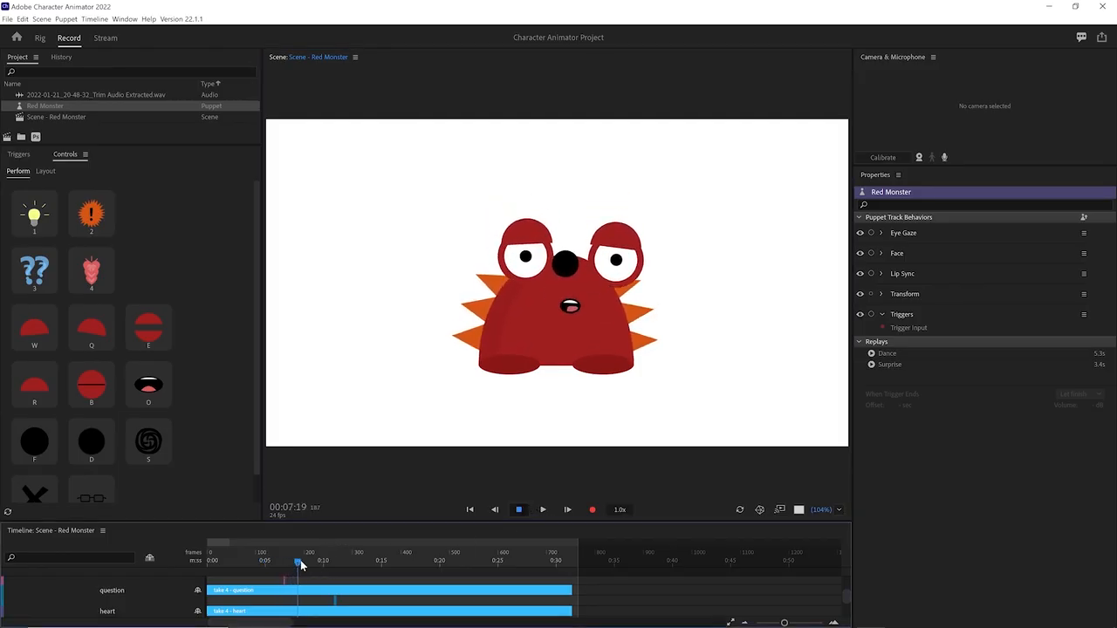
{"action": "left_click_drag", "start_coordinate": [300, 564], "coordinate": [464, 567]}
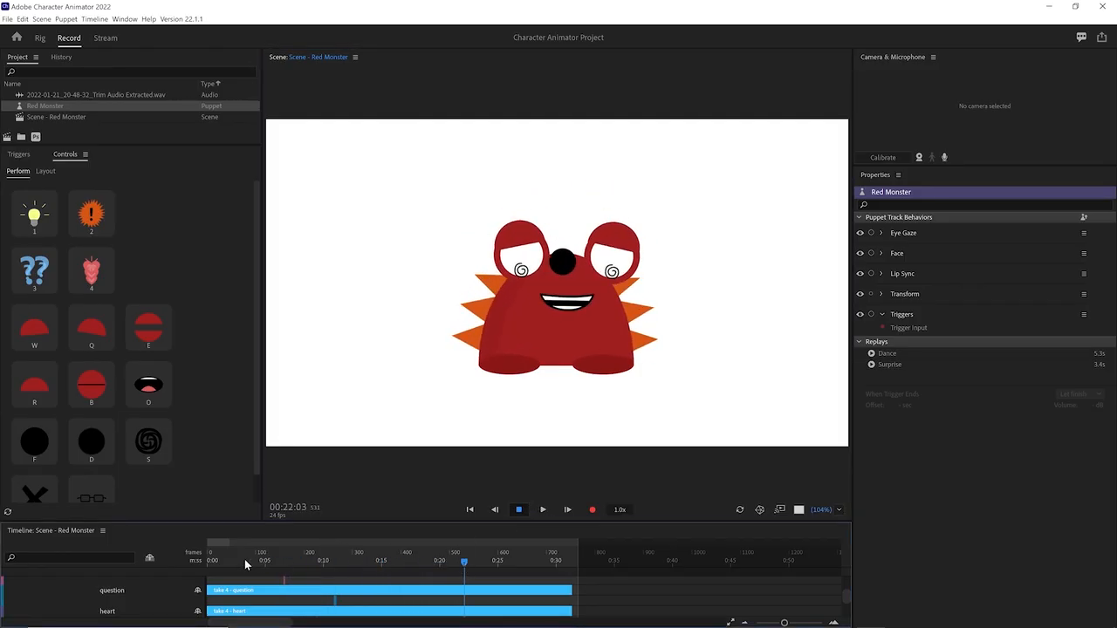
Enlarge the timeline to expose all trigger tracks and extend the lightbulb trigger to end at about 5.5 s, previewing it from about 3 s
{"action": "left_click_drag", "start_coordinate": [201, 525], "coordinate": [201, 361]}
{"action": "left_click", "coordinate": [477, 399]}
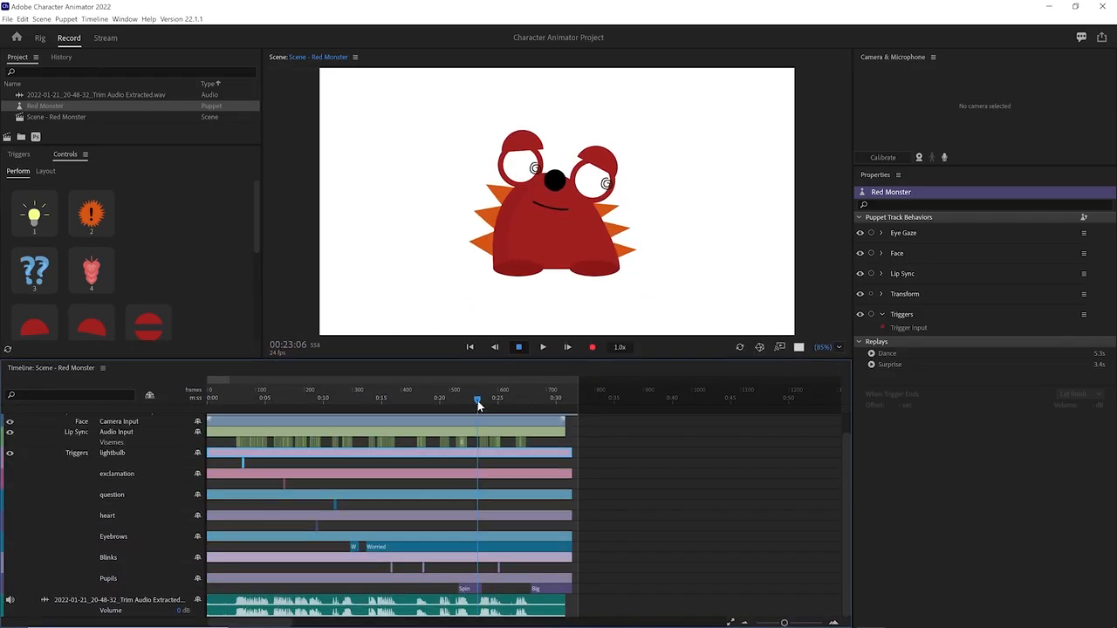
{"action": "left_click_drag", "start_coordinate": [477, 401], "coordinate": [478, 402]}
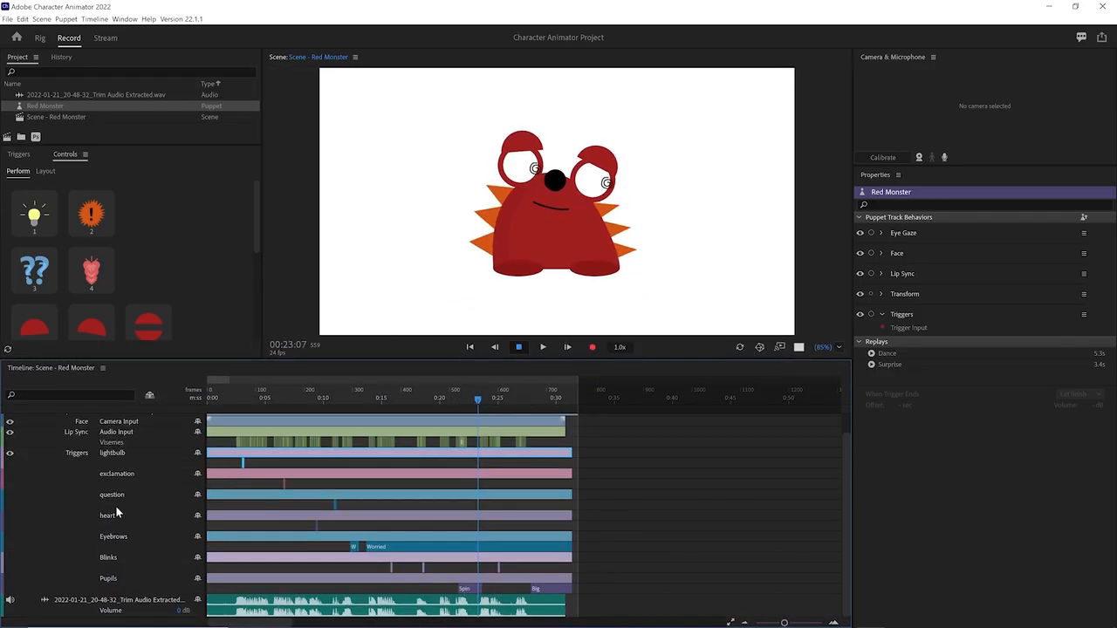
{"action": "left_click_drag", "start_coordinate": [246, 463], "coordinate": [263, 464]}
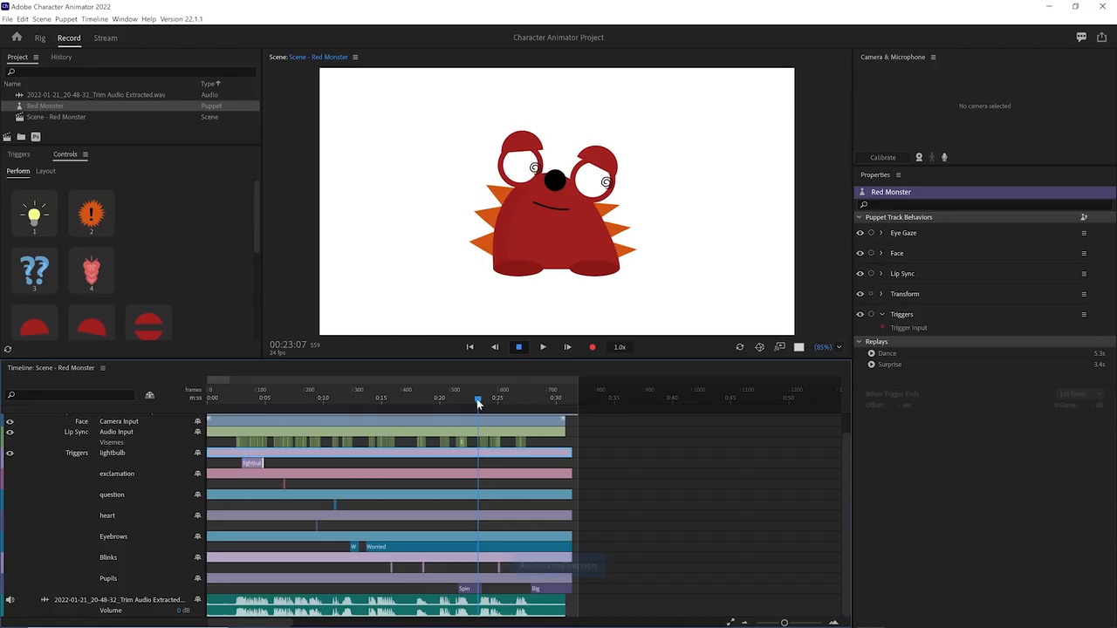
{"action": "left_click_drag", "start_coordinate": [479, 399], "coordinate": [241, 400]}
{"action": "key", "text": "space"}
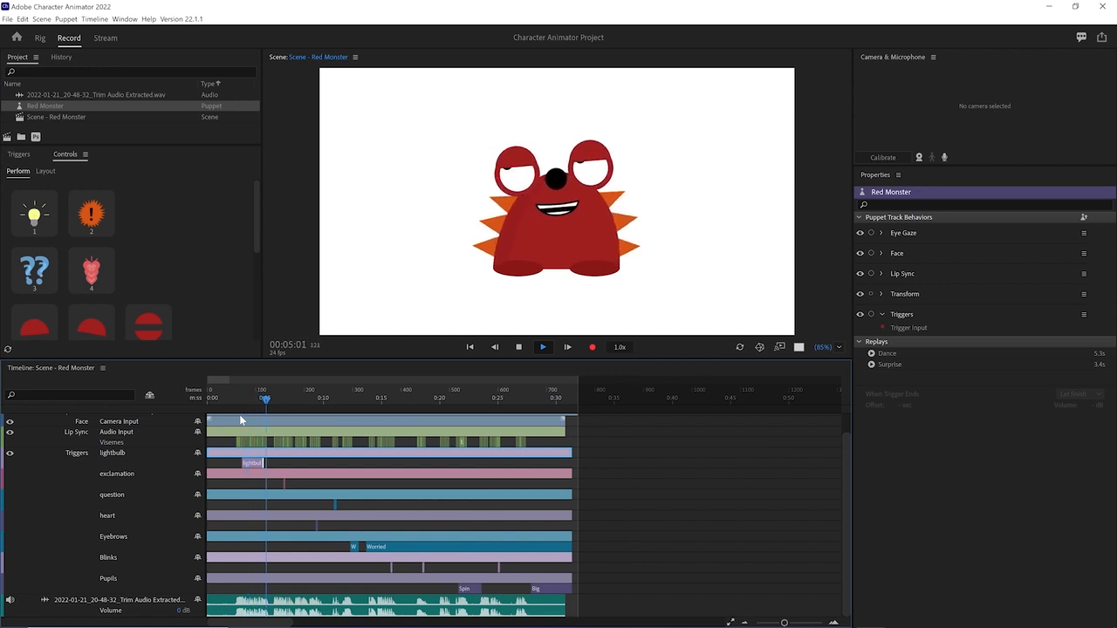
{"action": "key", "text": "space"}
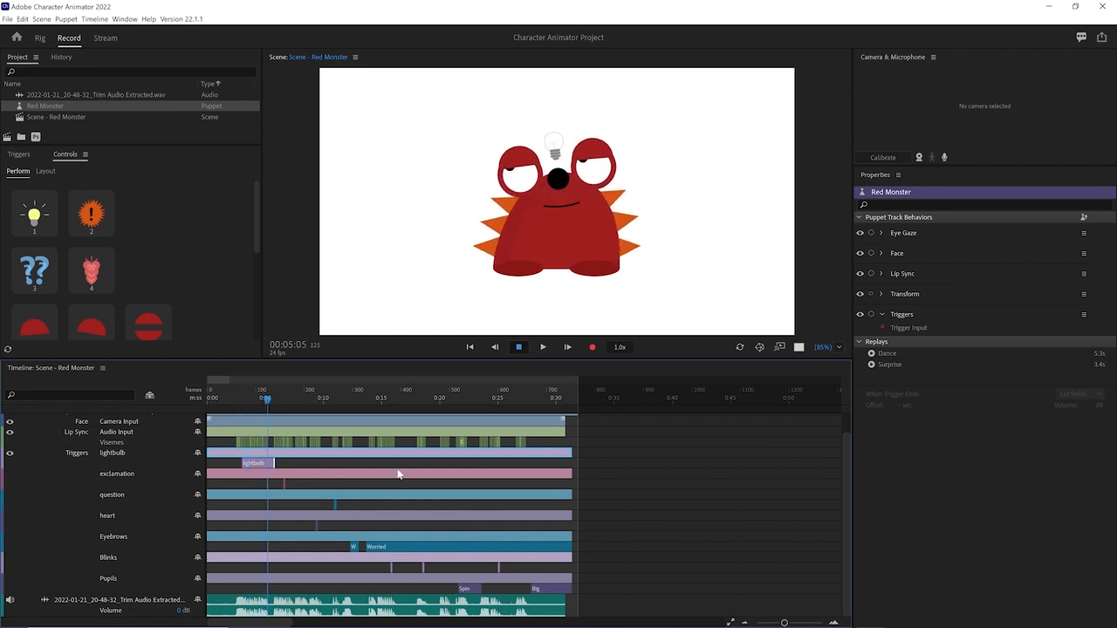
Add a second lightbulb trigger at about 15.5 to 18 s and scrub the playhead to about 17 s to preview it
{"action": "right_click", "coordinate": [388, 464]}
{"action": "left_click", "coordinate": [395, 471]}
{"action": "left_click", "coordinate": [268, 399]}
{"action": "left_click_drag", "start_coordinate": [269, 402], "coordinate": [406, 438]}
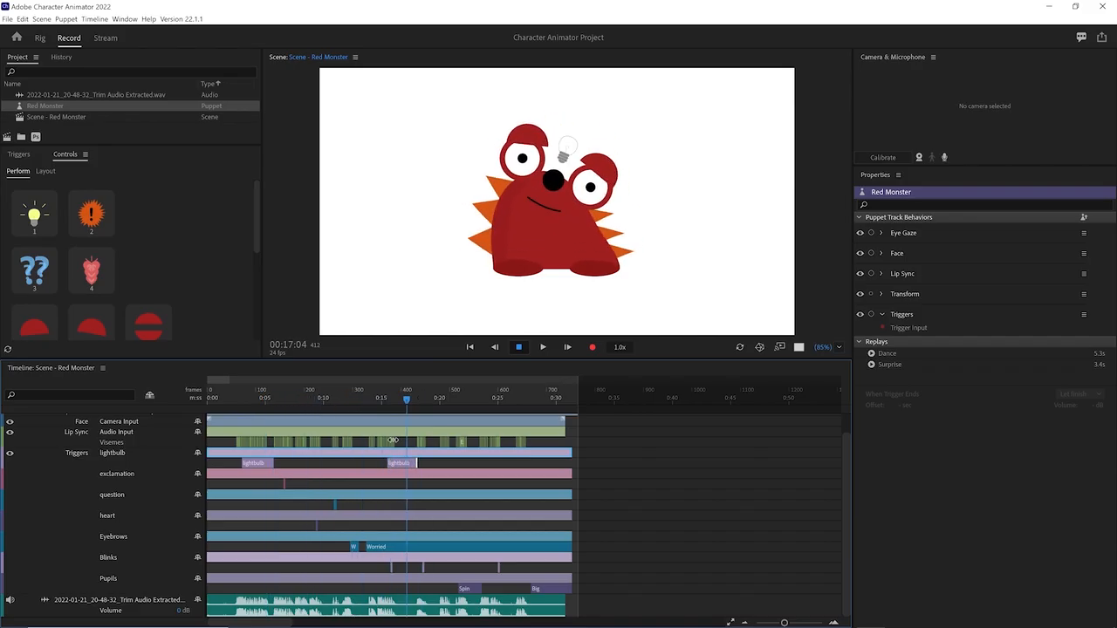
Lengthen the question trigger and position it at about 11 s, and preview the scene from about 4 s
{"action": "left_click_drag", "start_coordinate": [337, 505], "coordinate": [241, 517]}
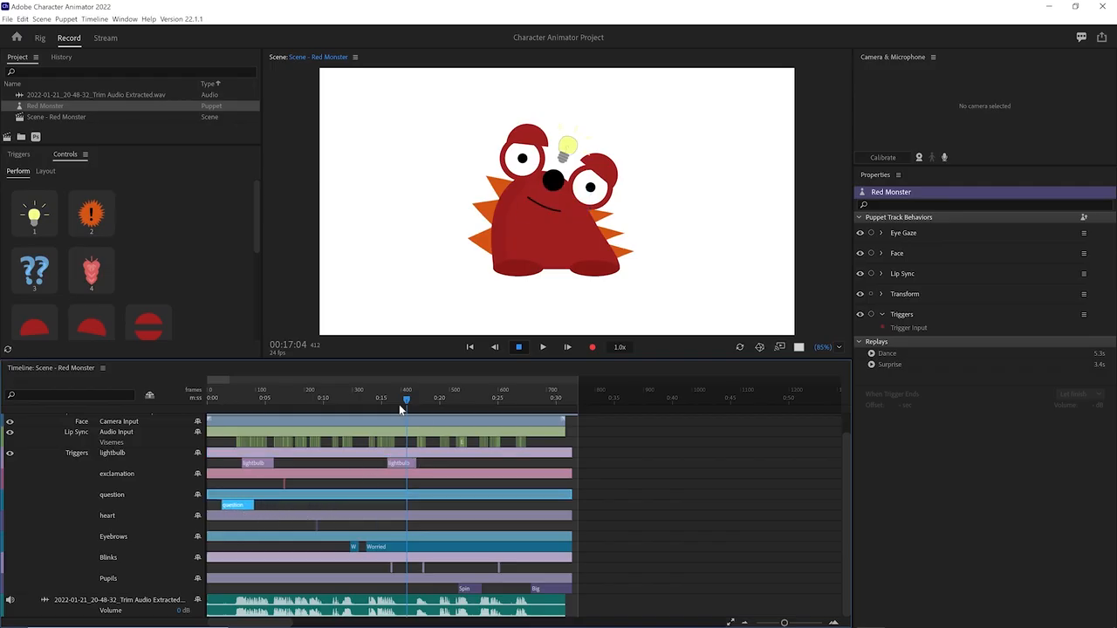
{"action": "left_click_drag", "start_coordinate": [406, 399], "coordinate": [268, 442]}
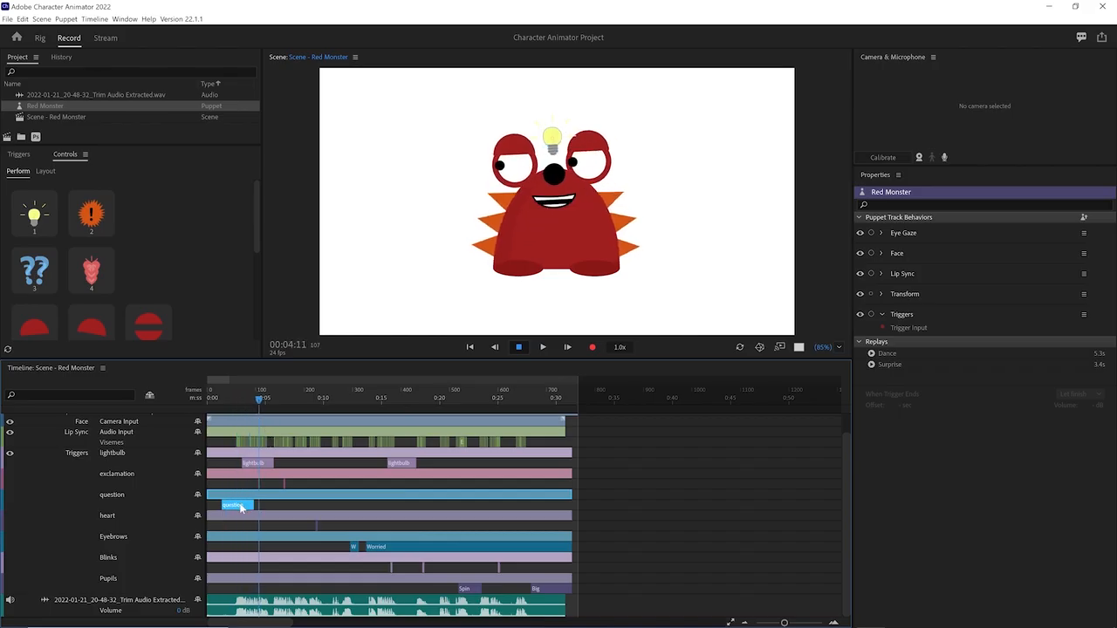
{"action": "left_click_drag", "start_coordinate": [258, 504], "coordinate": [348, 506]}
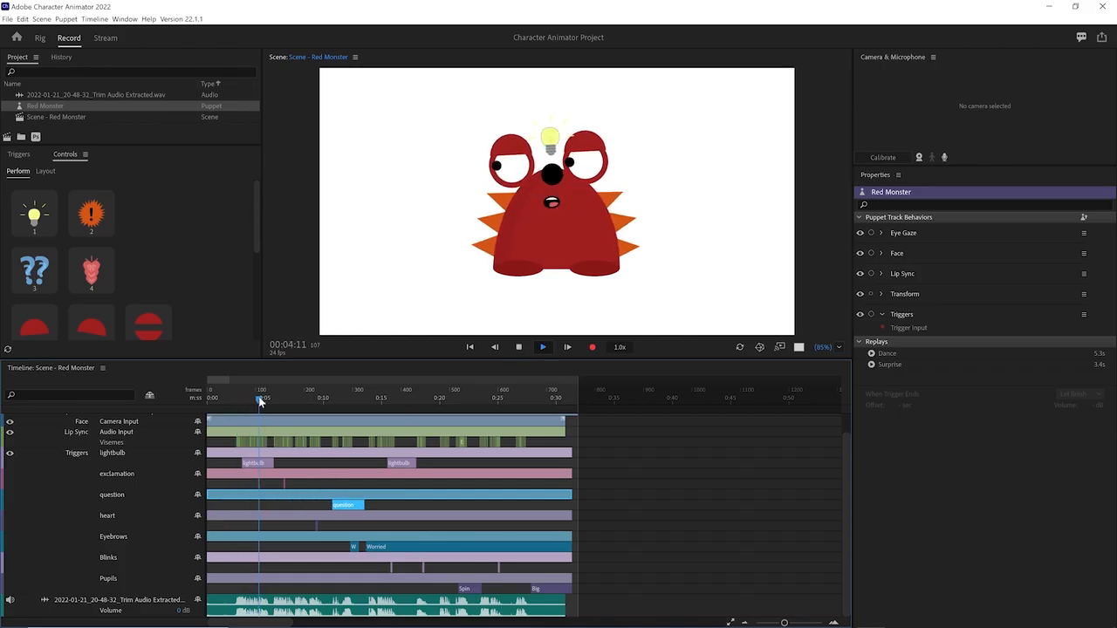
{"action": "left_click_drag", "start_coordinate": [260, 399], "coordinate": [269, 411]}
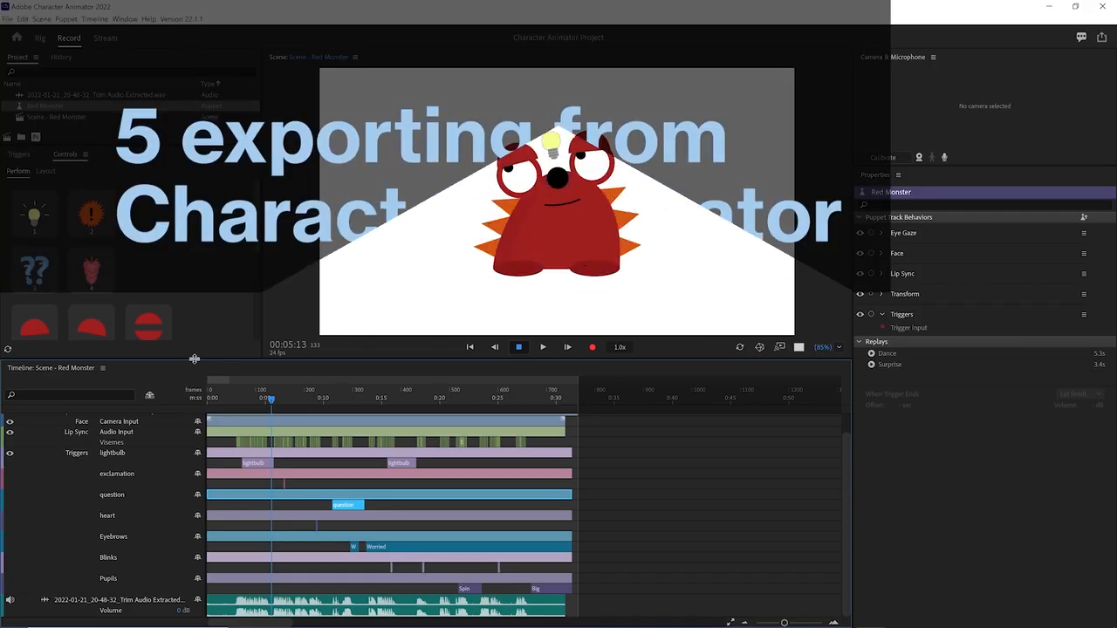
Shrink the timeline and export the scene with alpha via Adobe Media Encoder as Scene - Red Monster.mov, starting the encoding queue
{"action": "left_click_drag", "start_coordinate": [194, 359], "coordinate": [187, 474]}
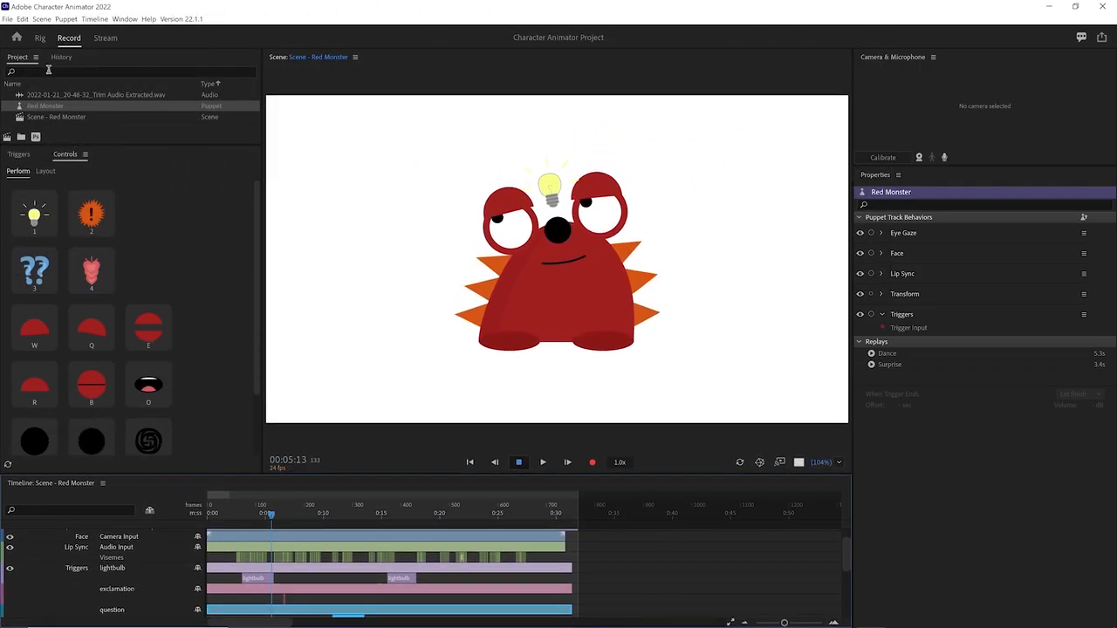
{"action": "left_click", "coordinate": [7, 19]}
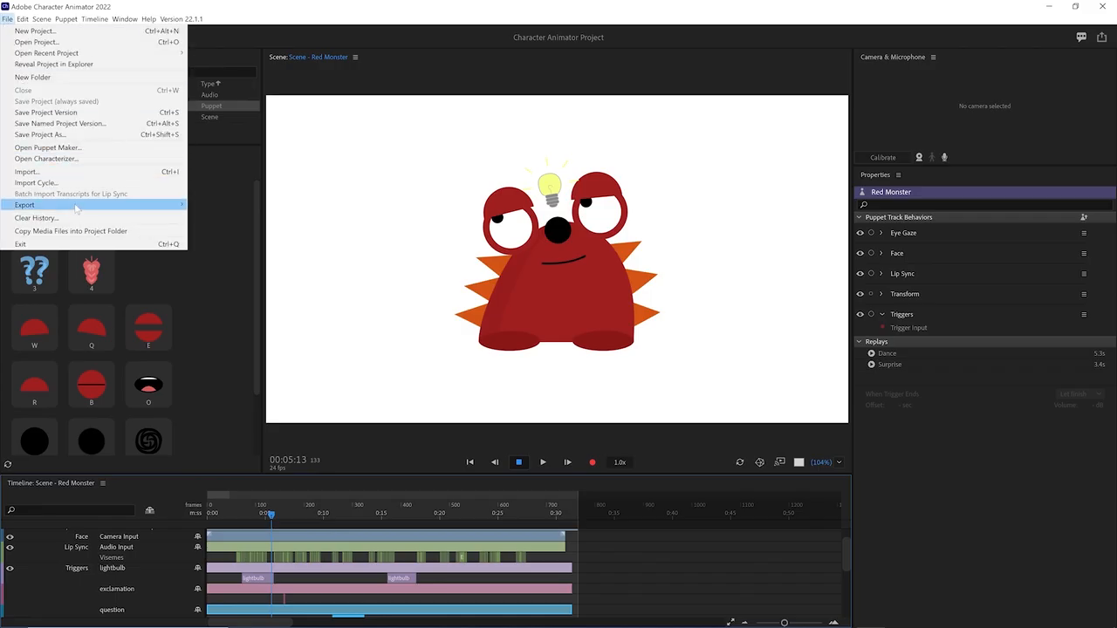
{"action": "mouse_move", "coordinate": [78, 207]}
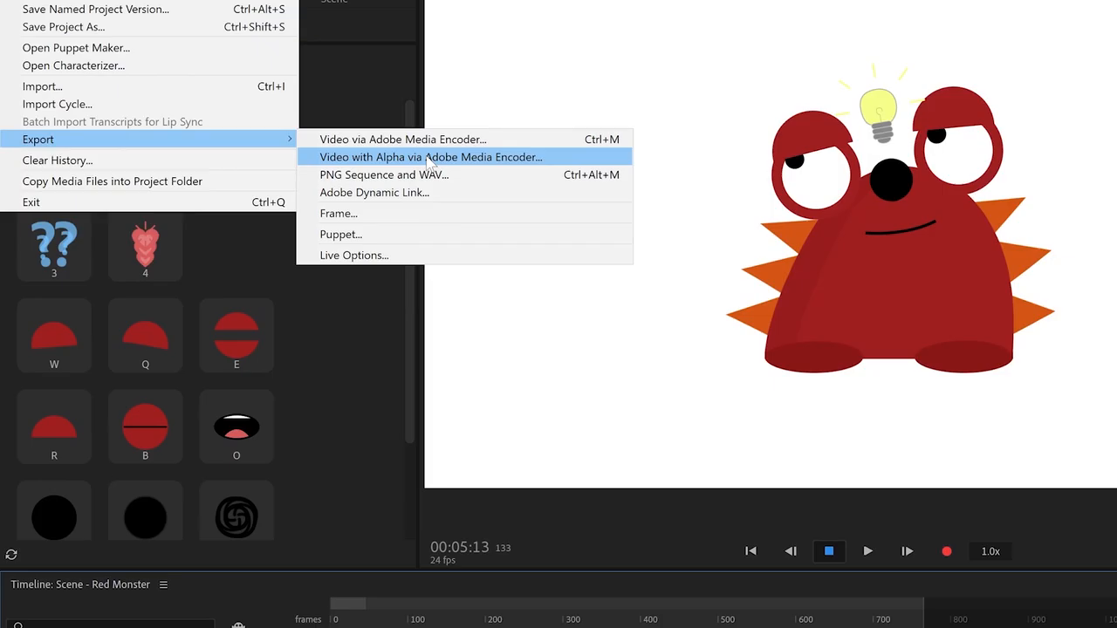
{"action": "left_click", "coordinate": [429, 157]}
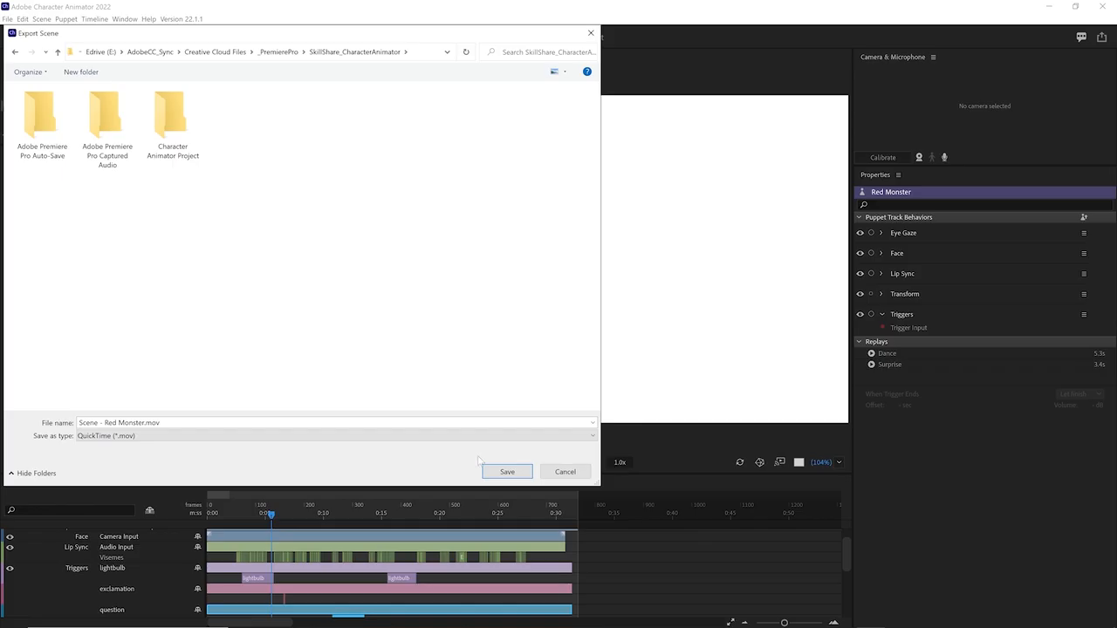
{"action": "left_click", "coordinate": [506, 472]}
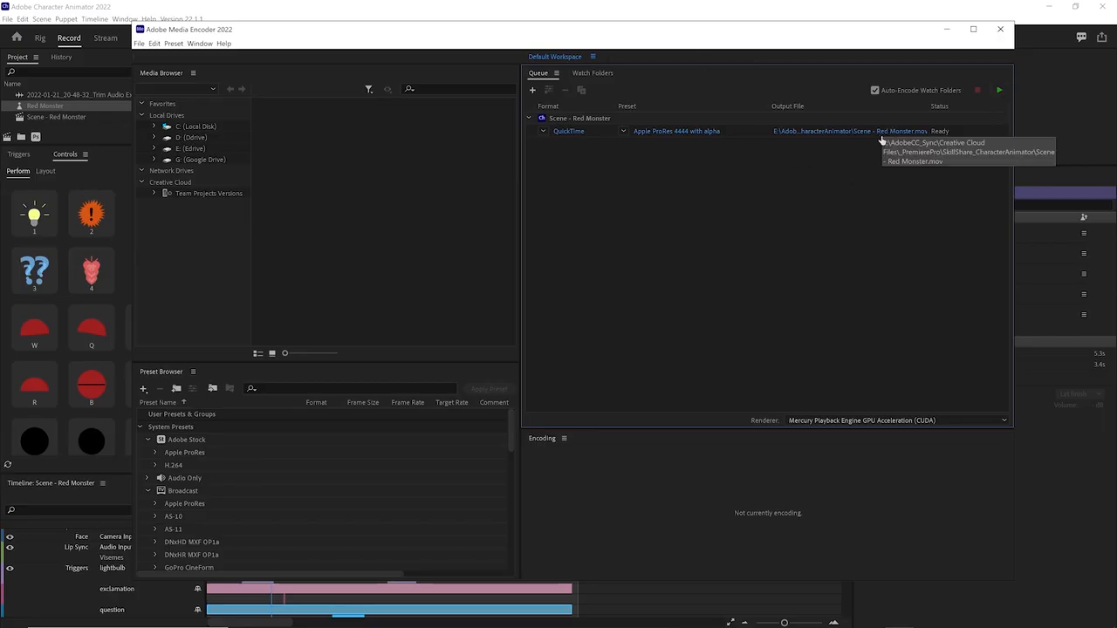
{"action": "left_click", "coordinate": [998, 91]}
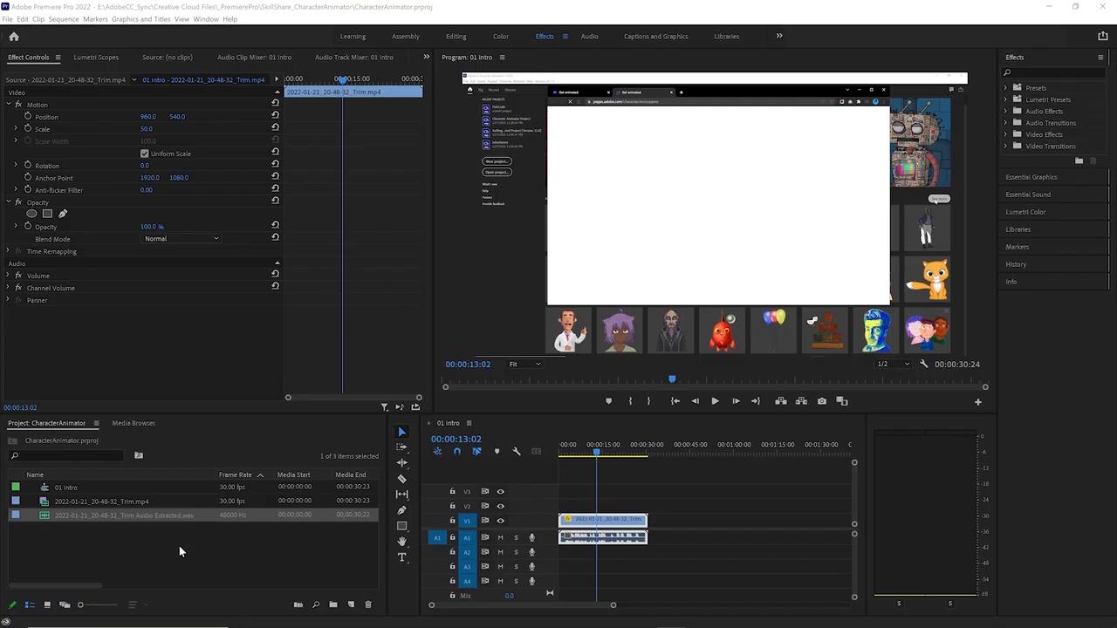
Switch to Premiere Pro and import Scene - Red Monster.mov from the SkillShare_CharacterAnimator folder into the project
{"action": "double_click", "coordinate": [179, 545]}
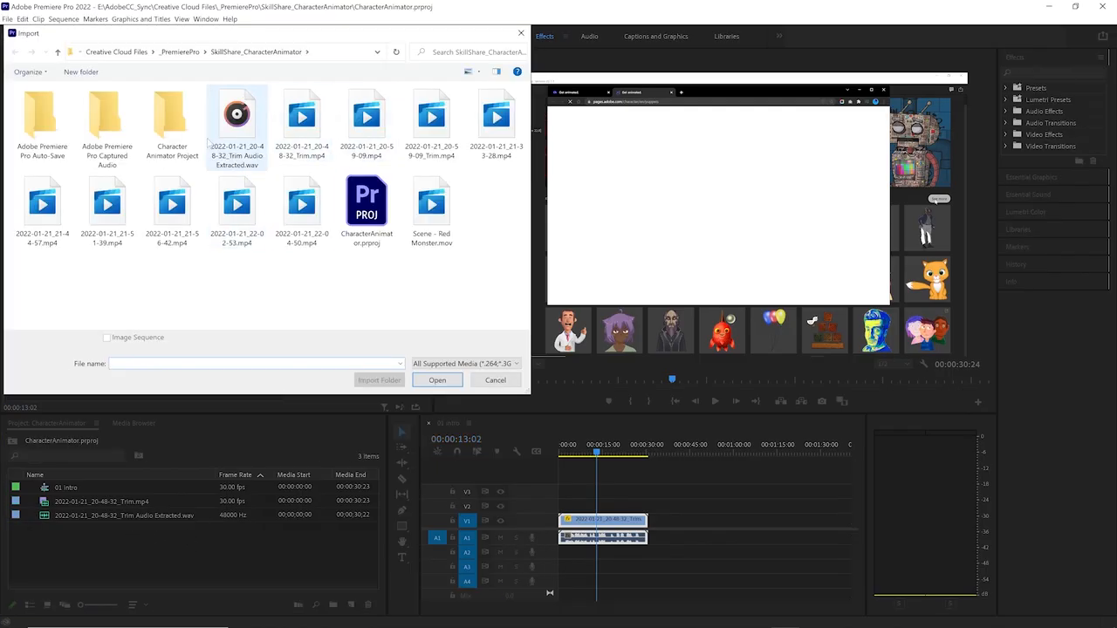
{"action": "left_click", "coordinate": [443, 217]}
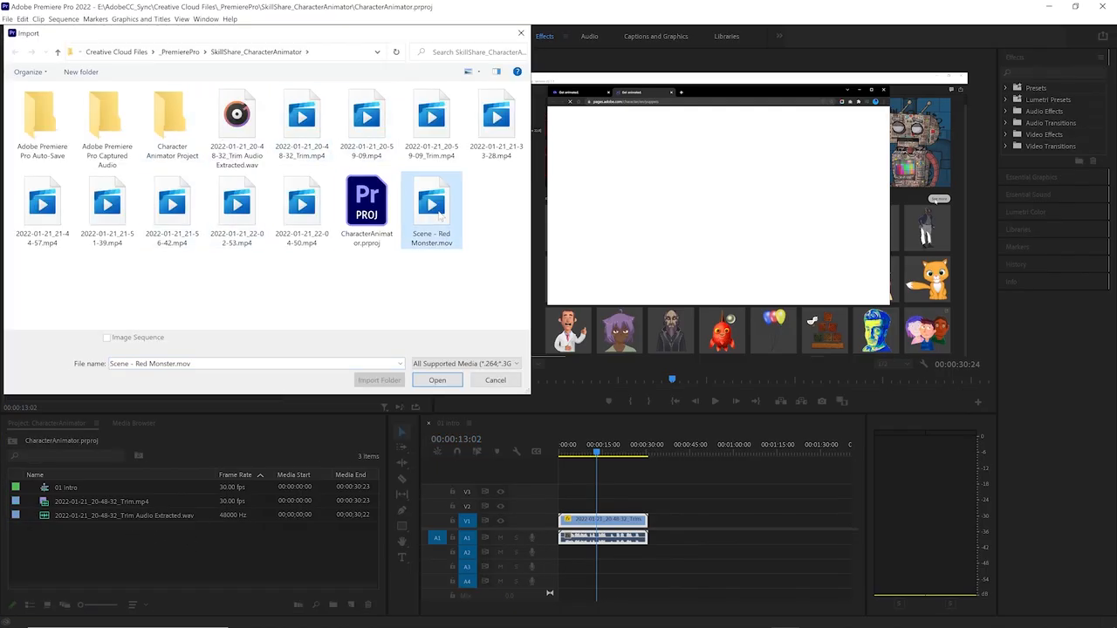
{"action": "left_click", "coordinate": [439, 380]}
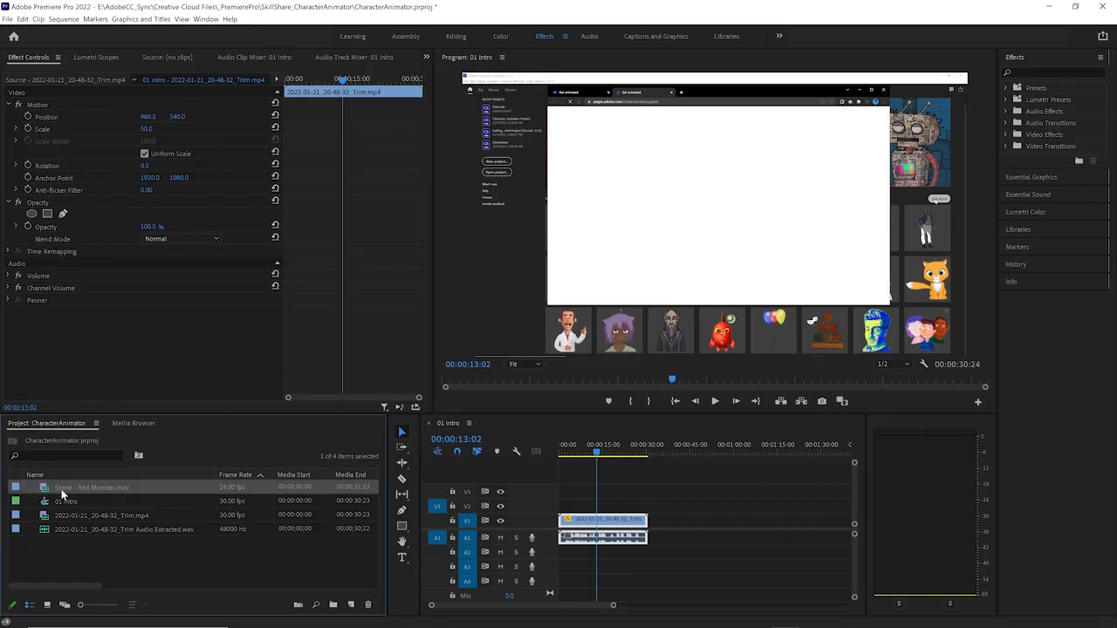
Place Scene - Red Monster.mov on V3 at the sequence start, and unlink and delete the screen recording's audio on A1
{"action": "left_click_drag", "start_coordinate": [60, 491], "coordinate": [555, 544]}
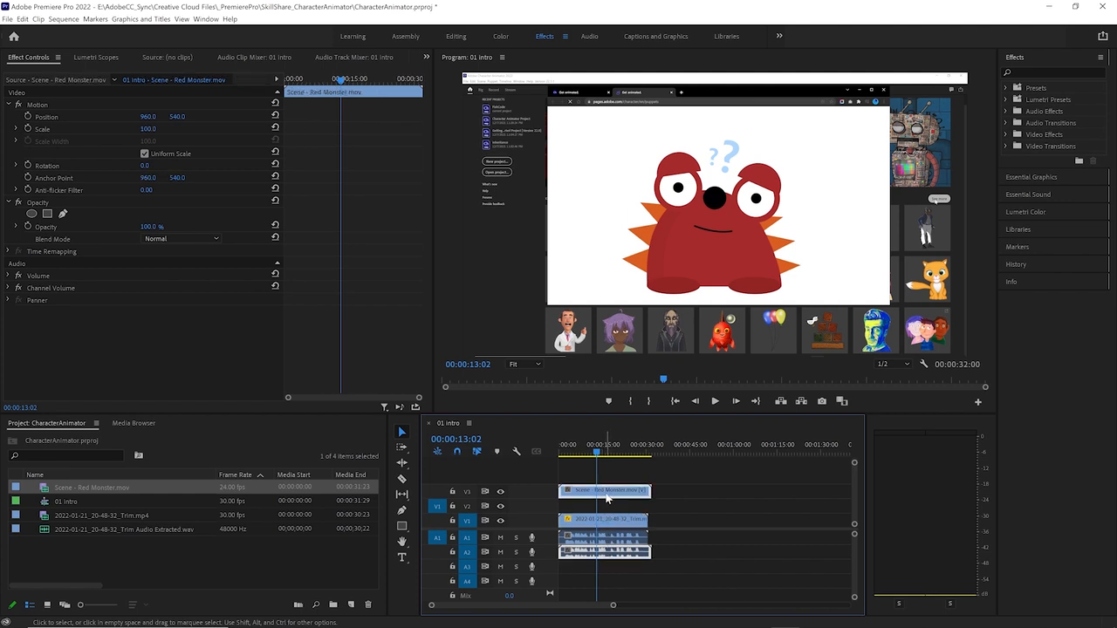
{"action": "right_click", "coordinate": [610, 537]}
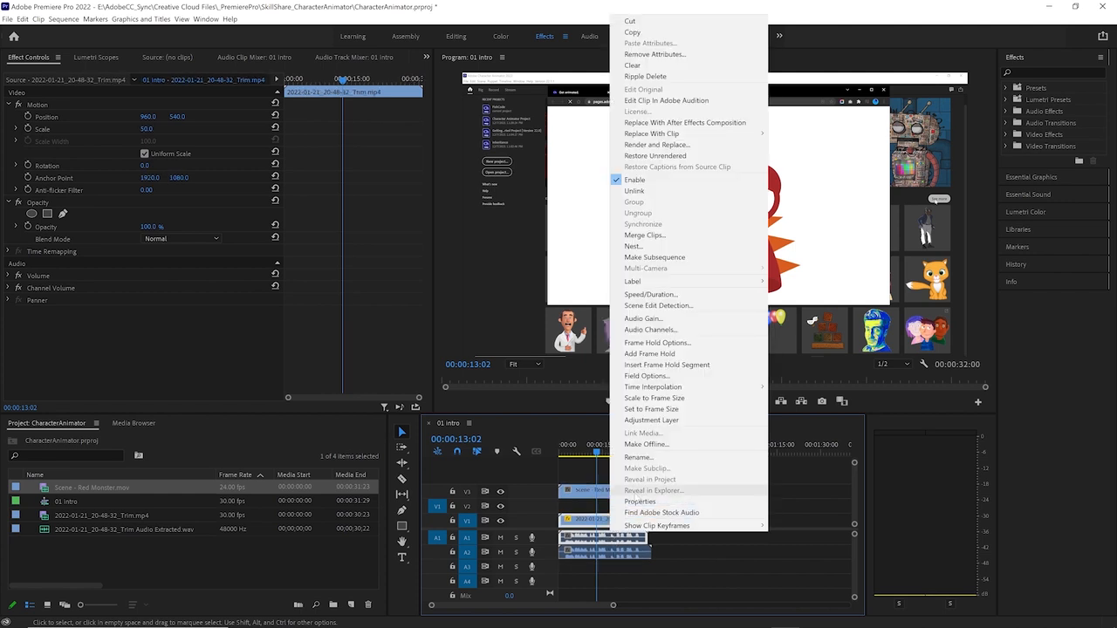
{"action": "left_click", "coordinate": [649, 192]}
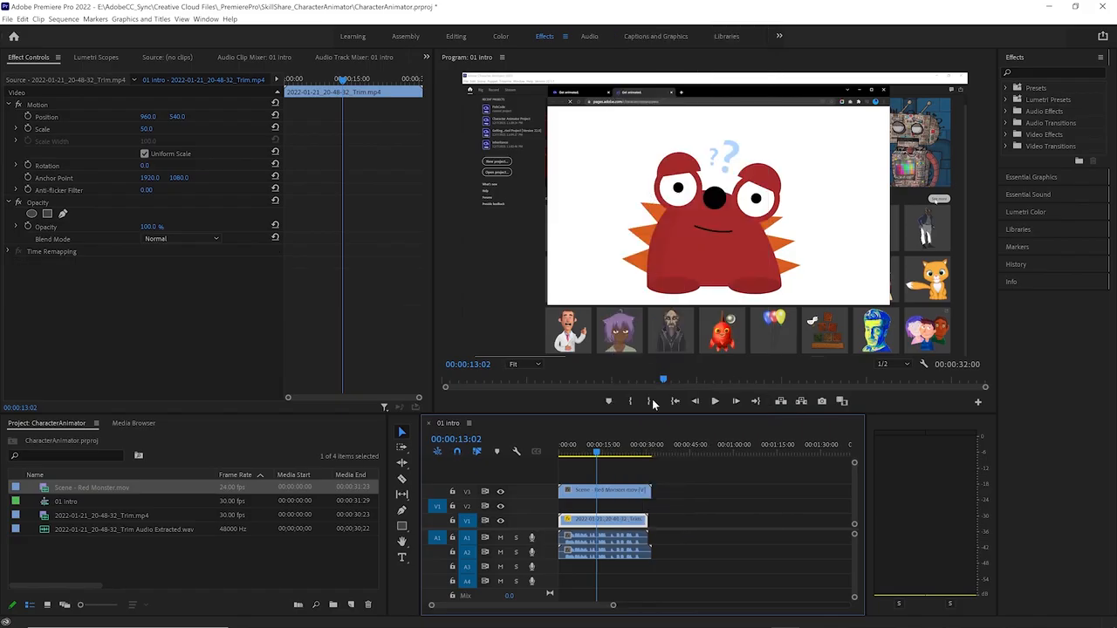
{"action": "left_click", "coordinate": [674, 533]}
{"action": "left_click", "coordinate": [616, 538]}
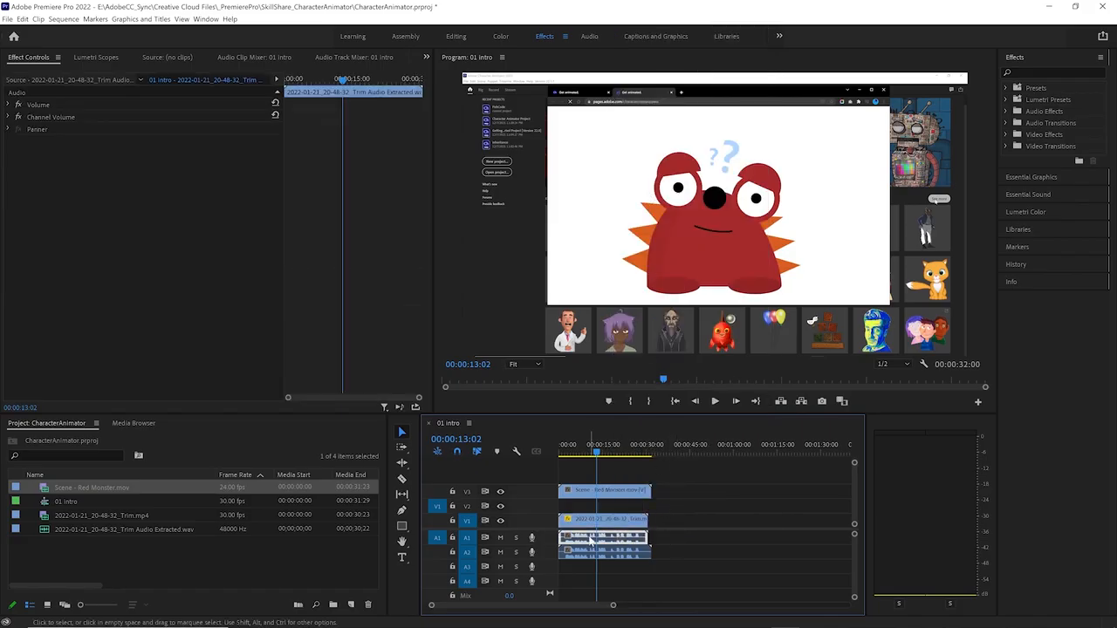
{"action": "key", "text": "Delete"}
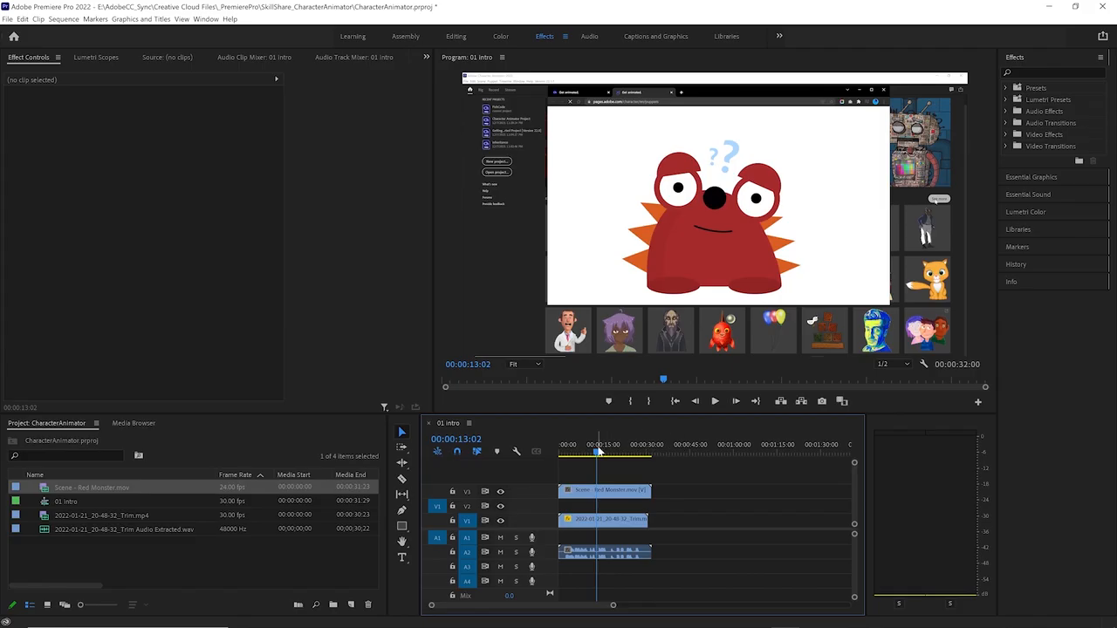
Play the sequence from the beginning to about 8 s to preview the monster over the screen recording
{"action": "left_click", "coordinate": [557, 460]}
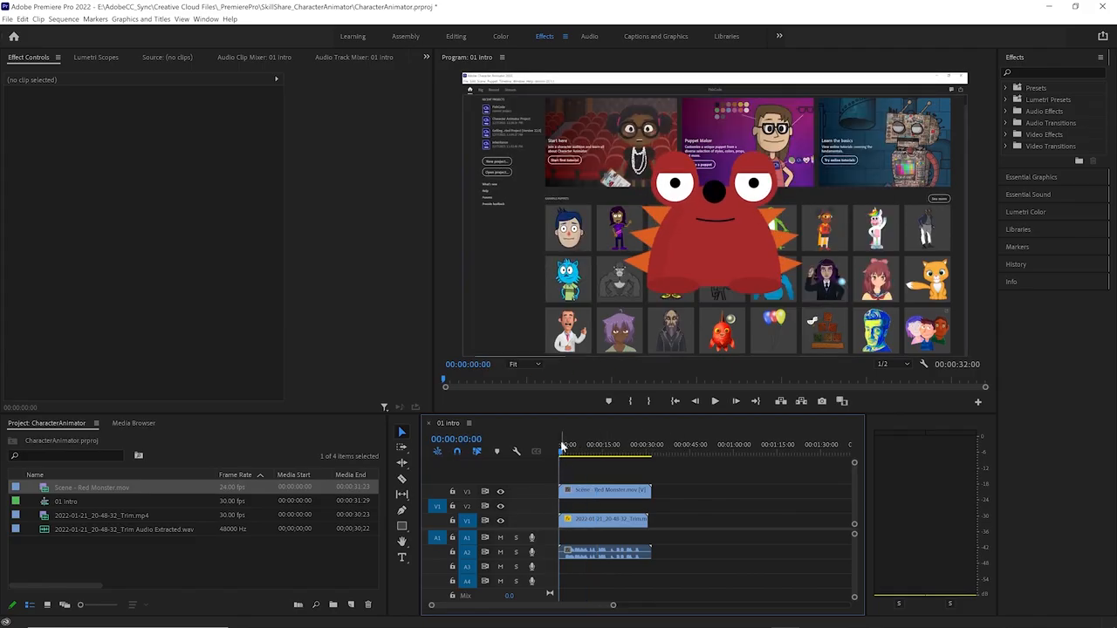
{"action": "key", "text": "space"}
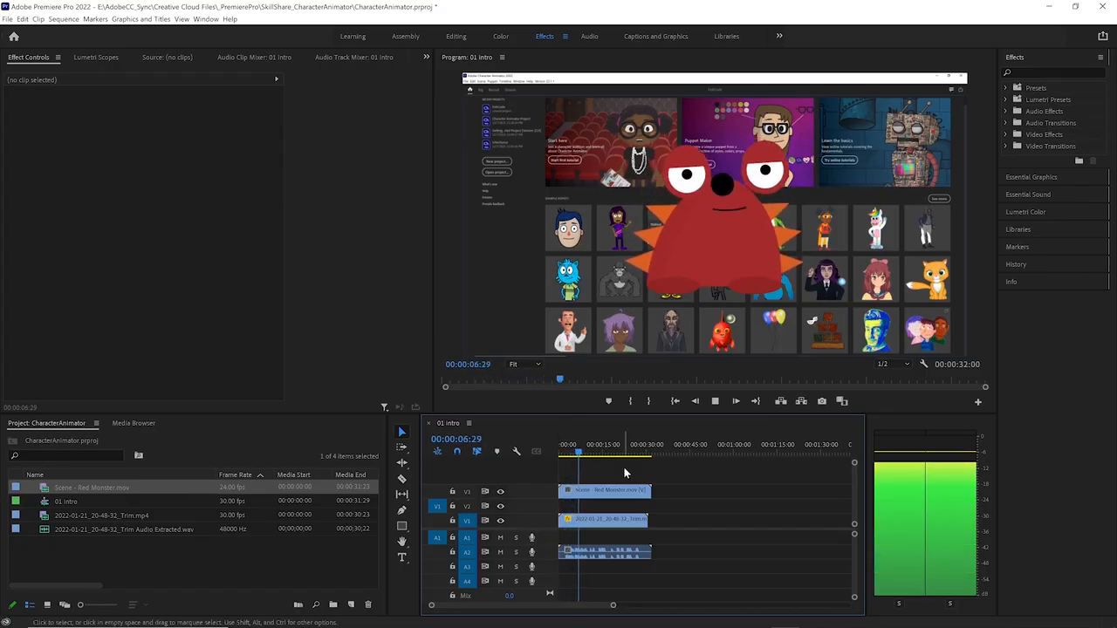
{"action": "key", "text": "space"}
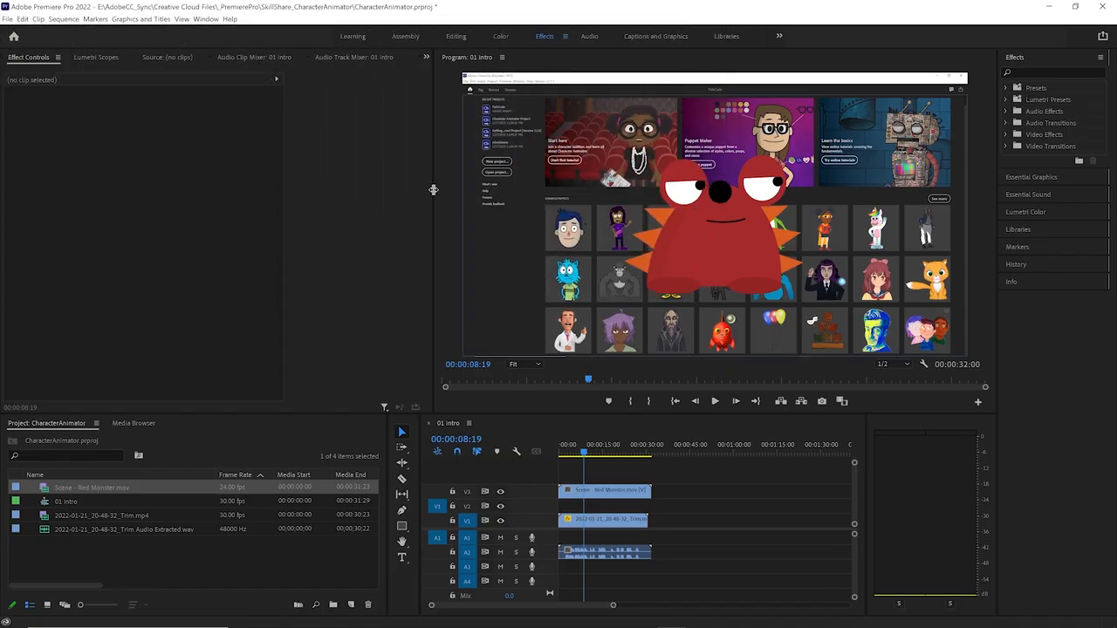
Enlarge the program preview and start Position keyframing on the Red Monster clip at 00:00:03:27
{"action": "left_click_drag", "start_coordinate": [435, 189], "coordinate": [347, 202]}
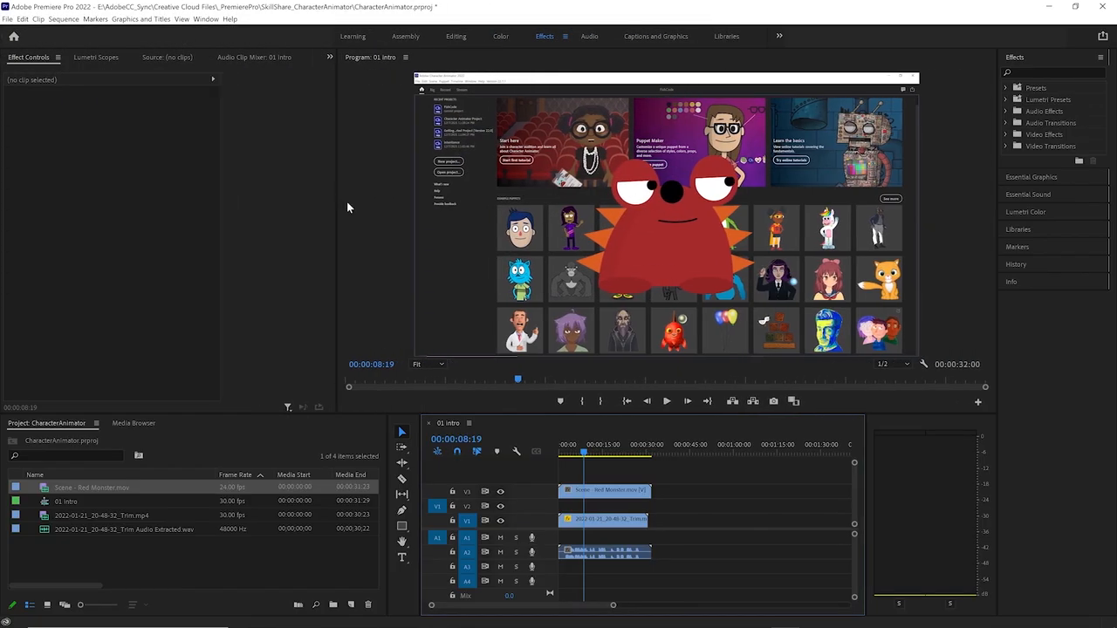
{"action": "left_click", "coordinate": [594, 492]}
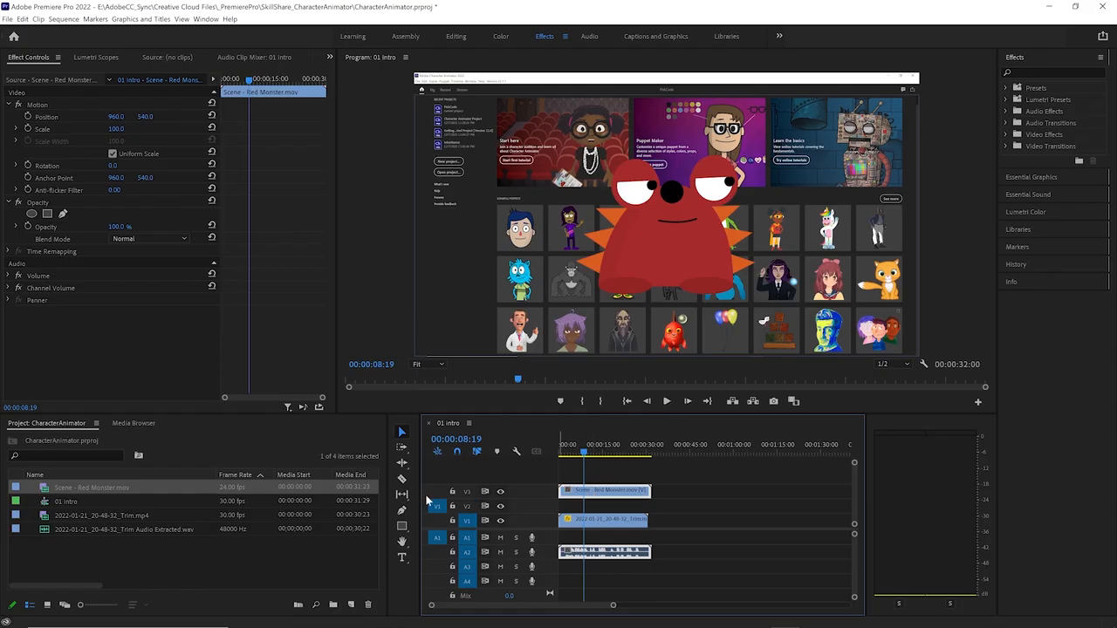
{"action": "left_click", "coordinate": [436, 492]}
{"action": "left_click_drag", "start_coordinate": [249, 82], "coordinate": [234, 80]}
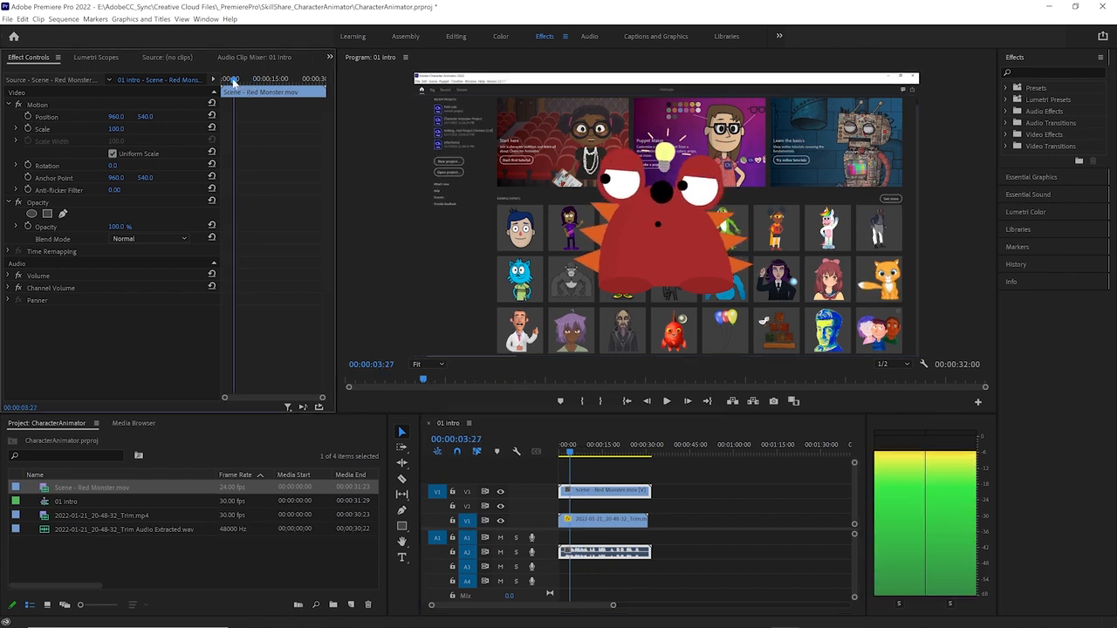
{"action": "left_click", "coordinate": [27, 117]}
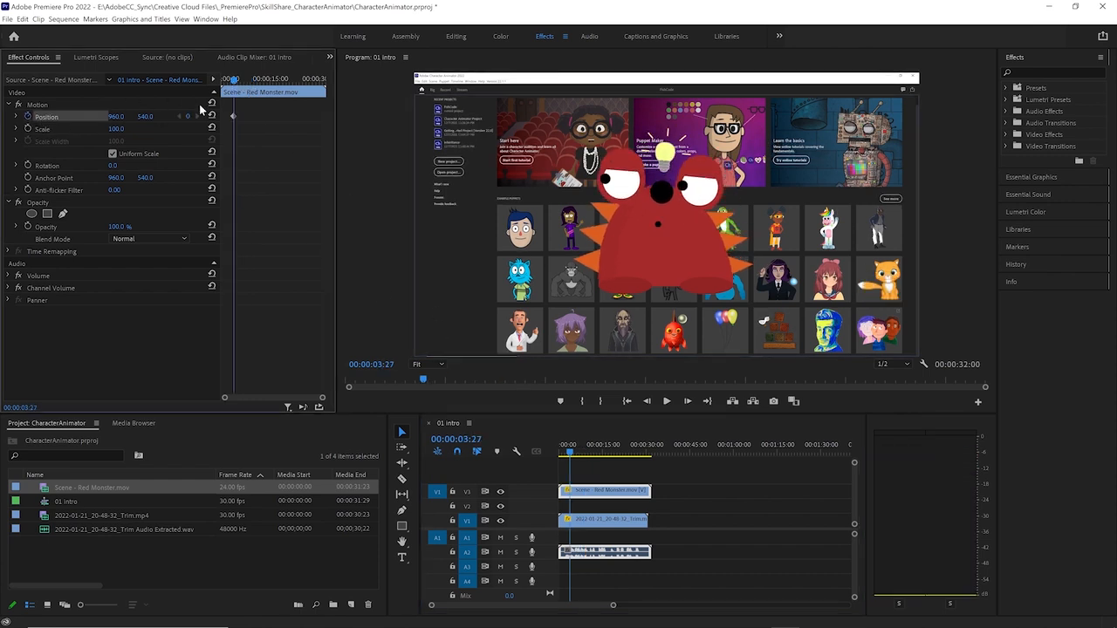
Add a Position keyframe at 00:00:26:05 with a horizontal value of 1515, and scrub back to about 16 s to check the motion
{"action": "key", "text": "space"}
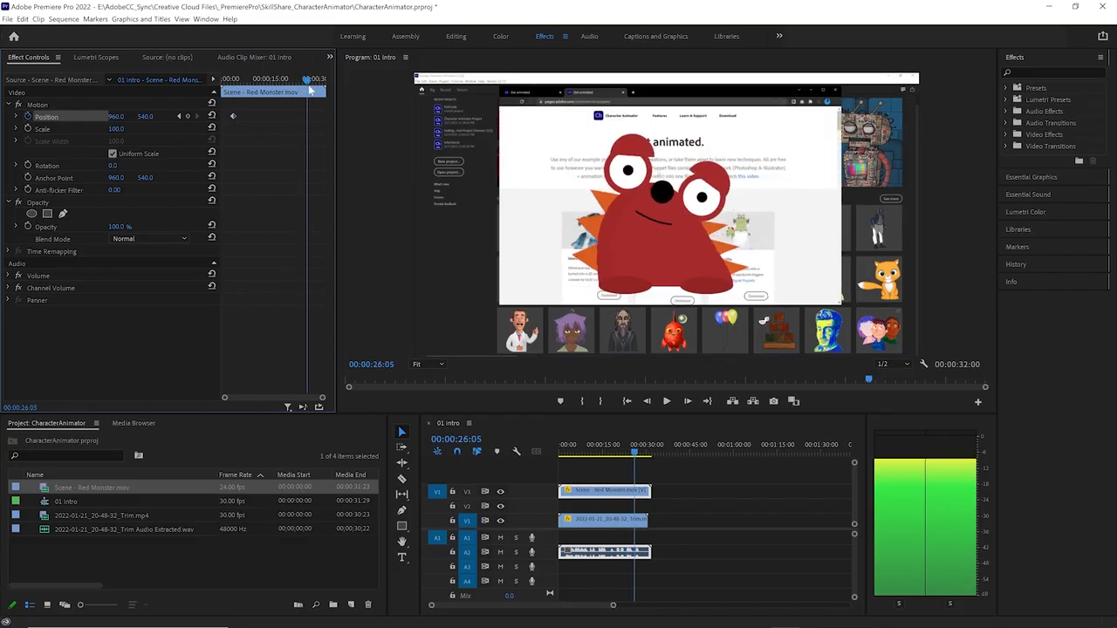
{"action": "key", "text": "space"}
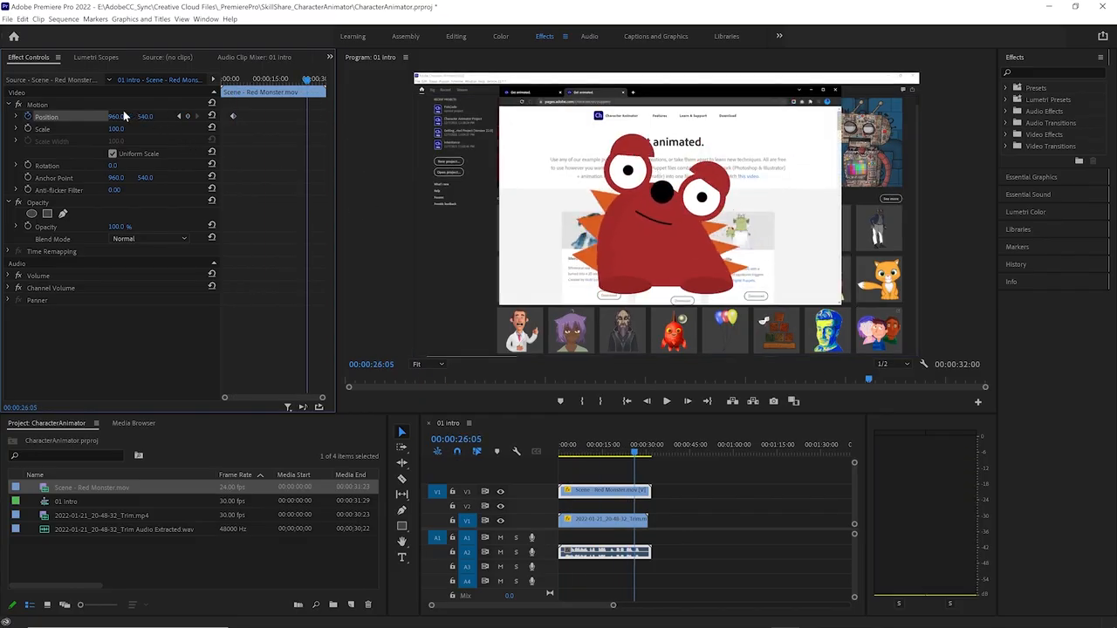
{"action": "left_click_drag", "start_coordinate": [116, 116], "coordinate": [214, 116]}
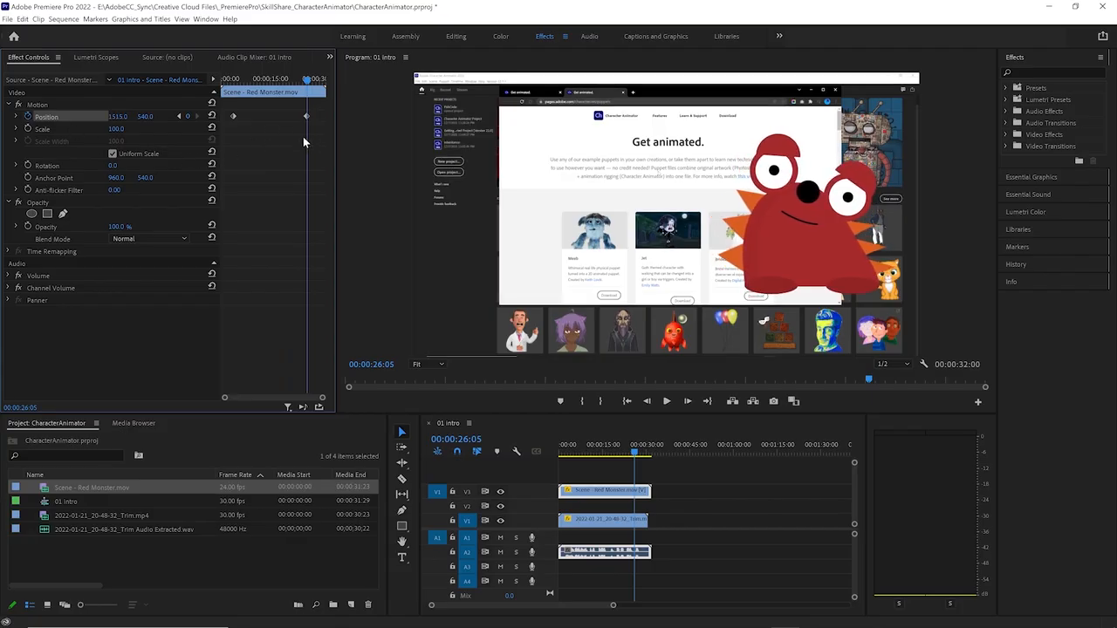
{"action": "left_click_drag", "start_coordinate": [310, 80], "coordinate": [278, 91]}
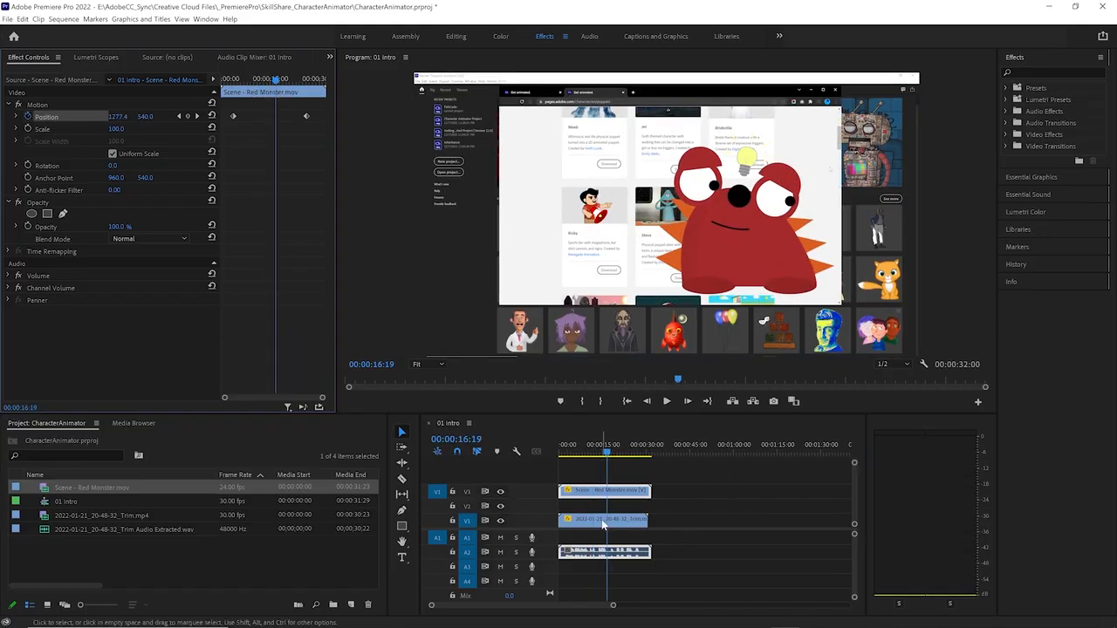
Trim the start of the Red Monster clip on V3 to about 2 s and unlink its audio from the video
{"action": "scroll", "coordinate": [609, 504], "scroll_direction": "up", "scroll_amount": 5}
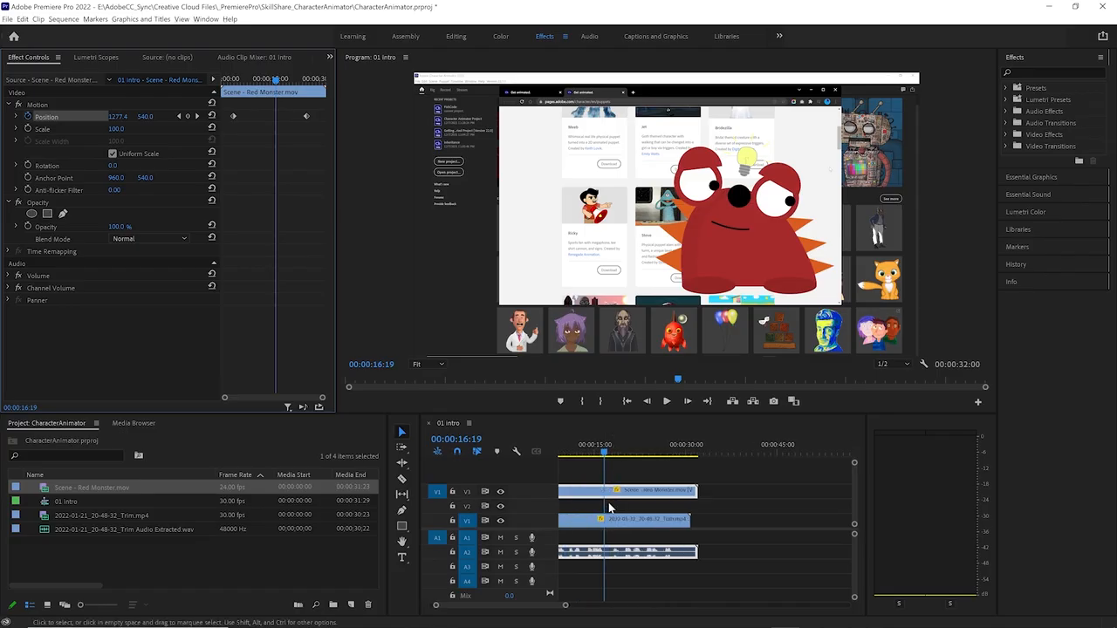
{"action": "left_click_drag", "start_coordinate": [520, 605], "coordinate": [454, 617]}
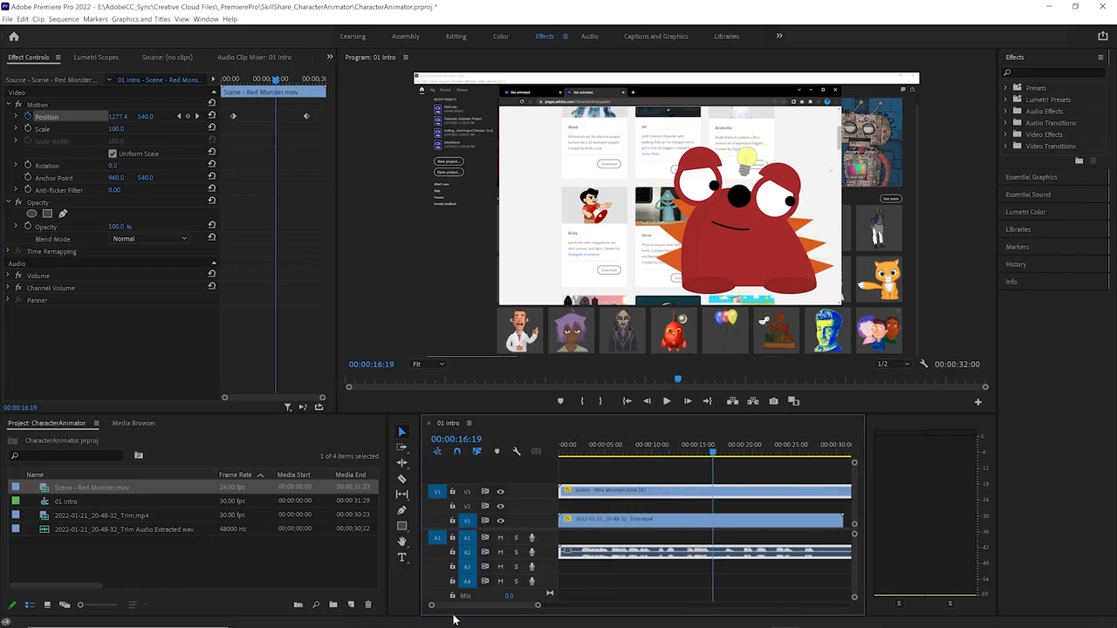
{"action": "left_click_drag", "start_coordinate": [561, 489], "coordinate": [578, 490]}
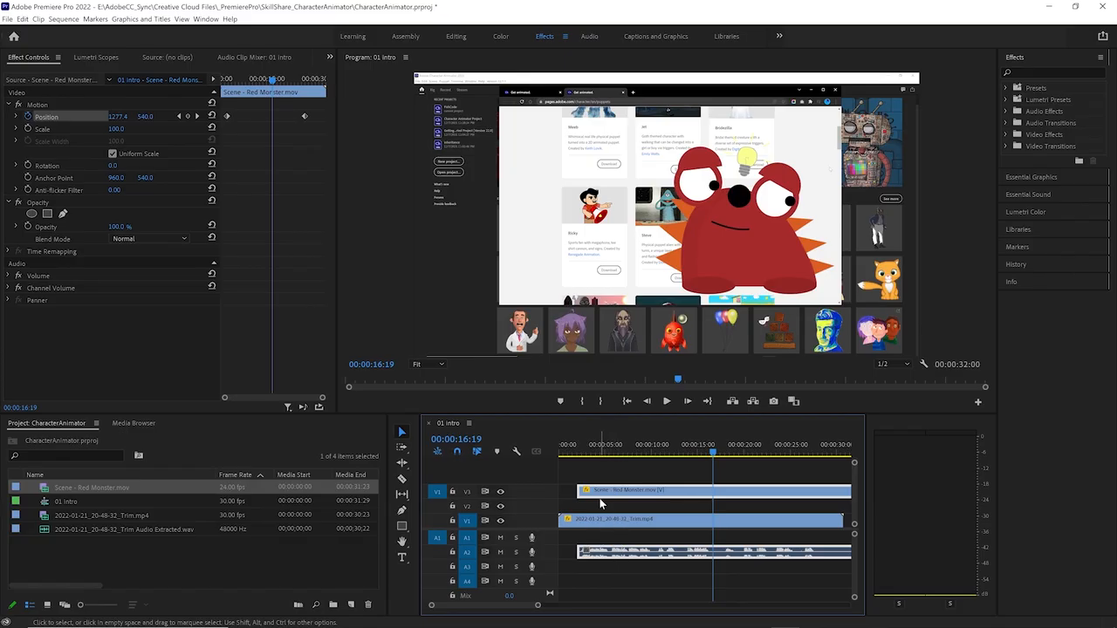
{"action": "right_click", "coordinate": [617, 551]}
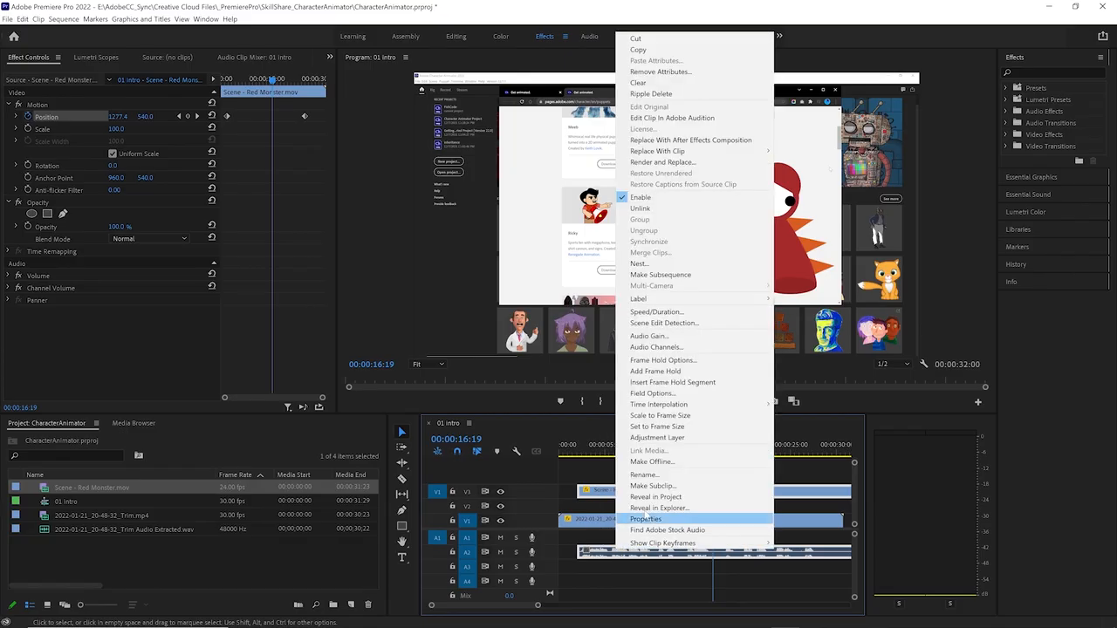
{"action": "left_click", "coordinate": [650, 210]}
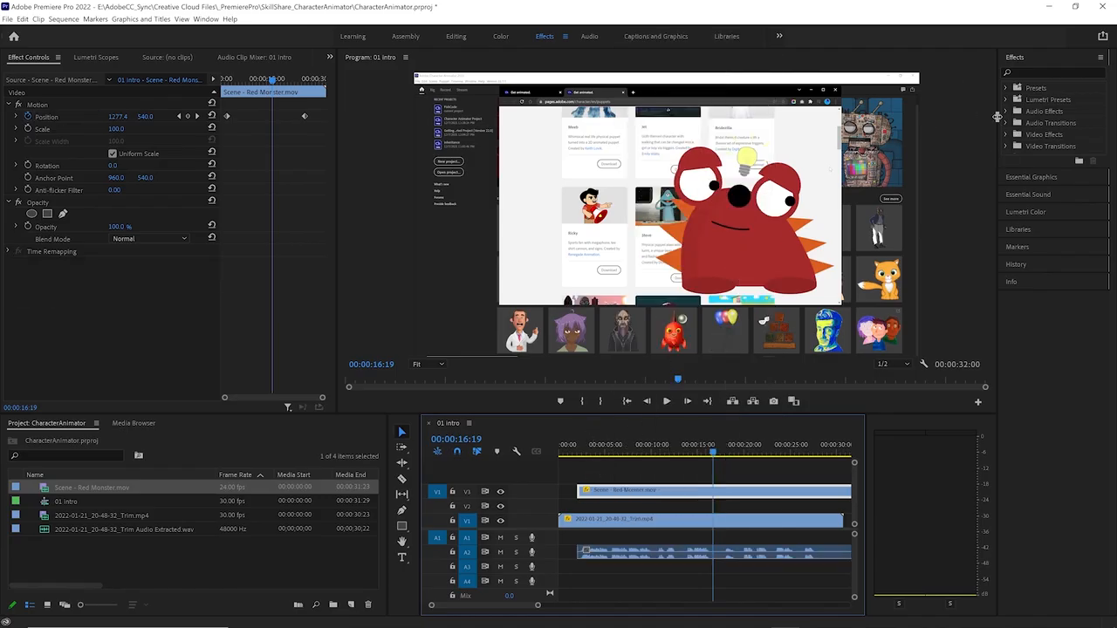
Apply the Cross Dissolve transition to the start of the Red Monster video clip and preview it from about 1 s
{"action": "left_click_drag", "start_coordinate": [997, 117], "coordinate": [842, 130]}
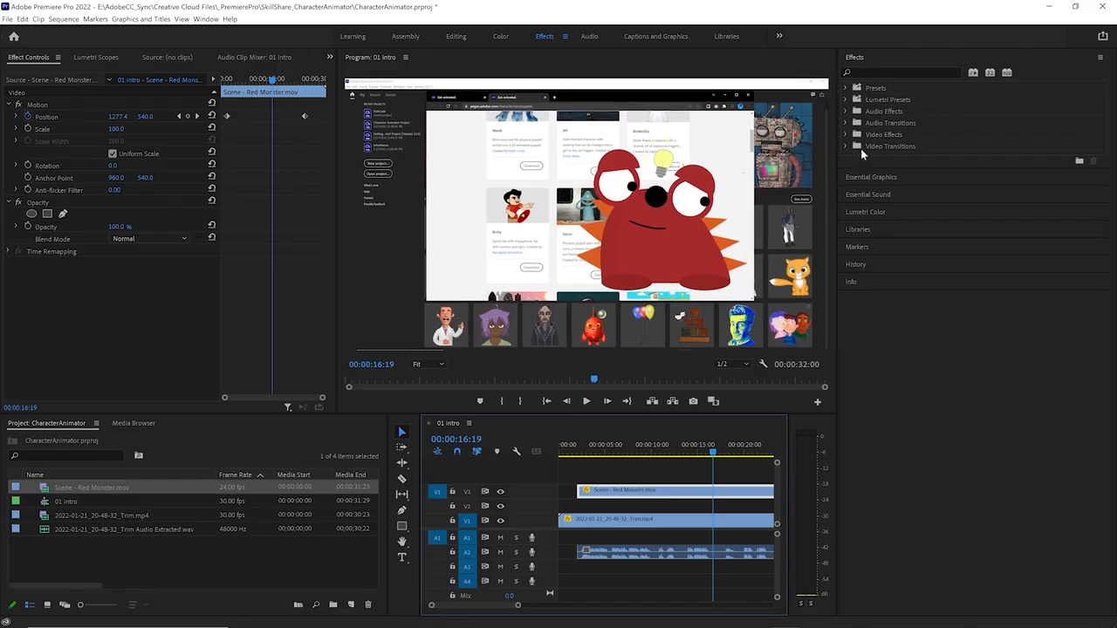
{"action": "left_click", "coordinate": [845, 146]}
{"action": "left_click", "coordinate": [852, 168]}
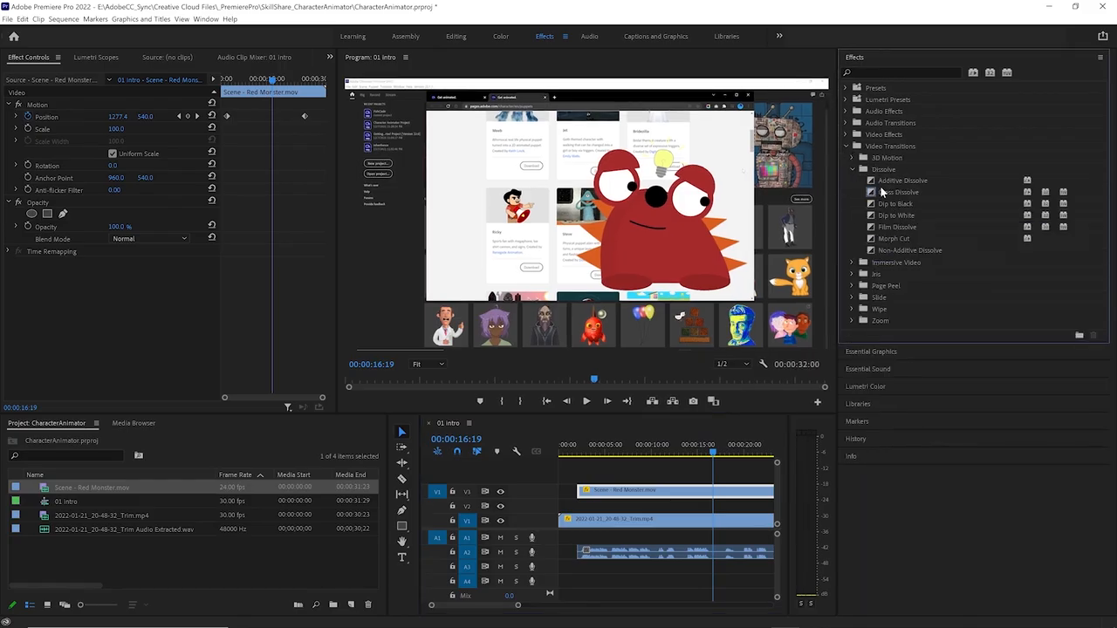
{"action": "left_click_drag", "start_coordinate": [872, 195], "coordinate": [583, 491]}
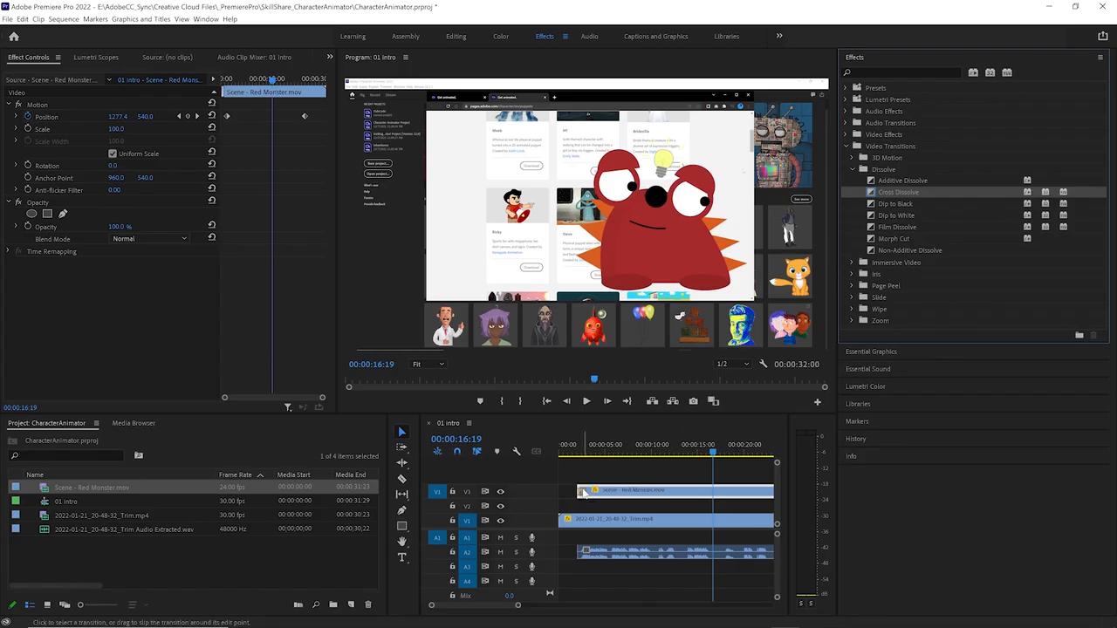
{"action": "left_click", "coordinate": [576, 462]}
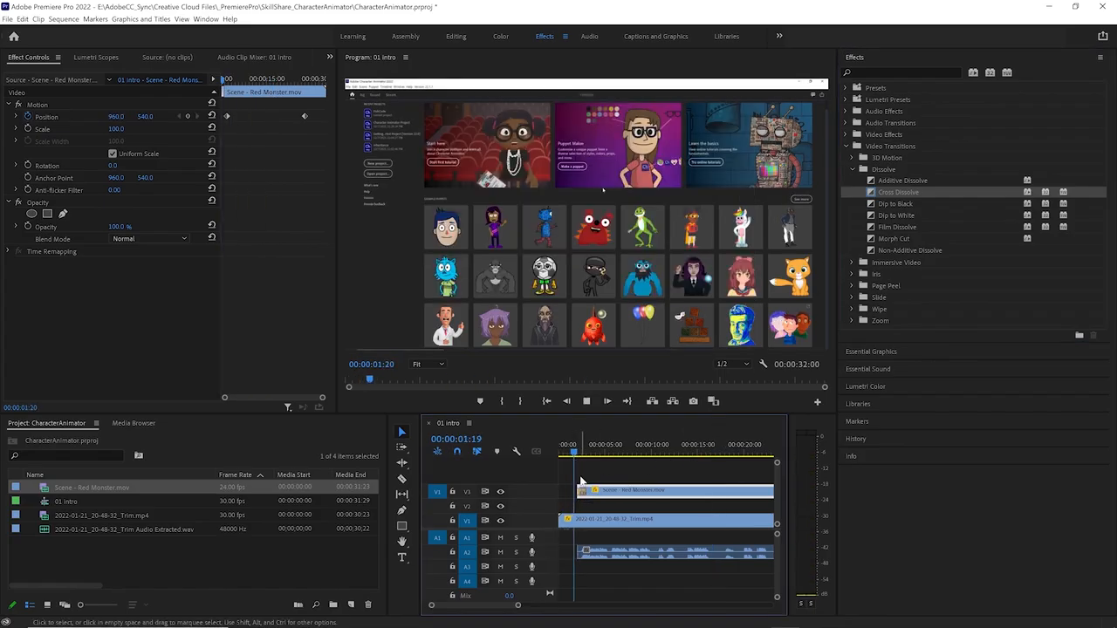
{"action": "key", "text": "space"}
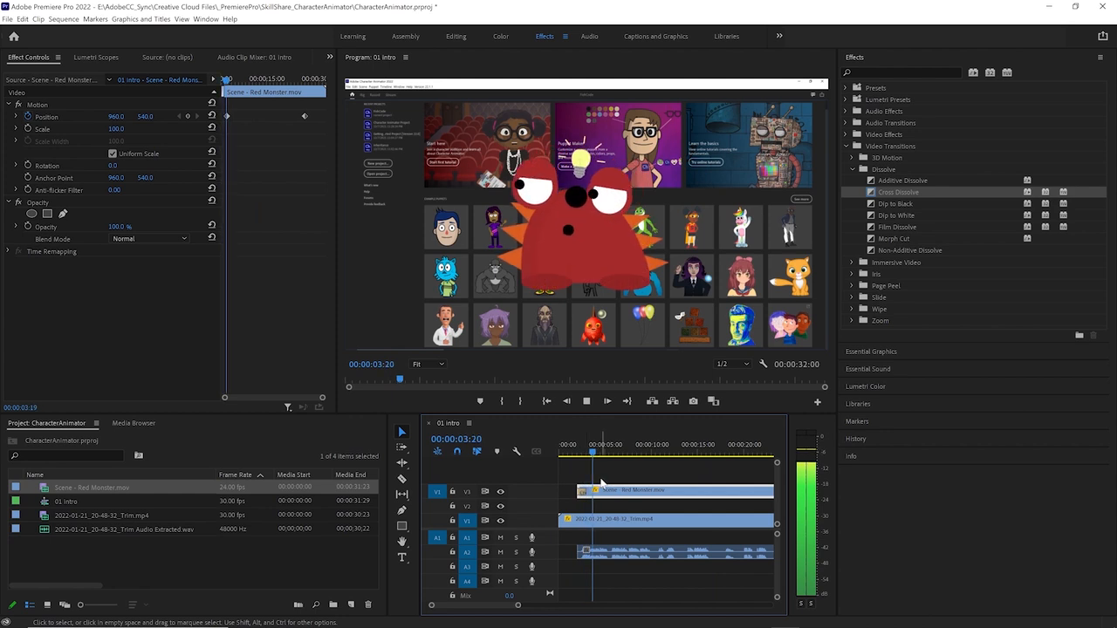
{"action": "key", "text": "space"}
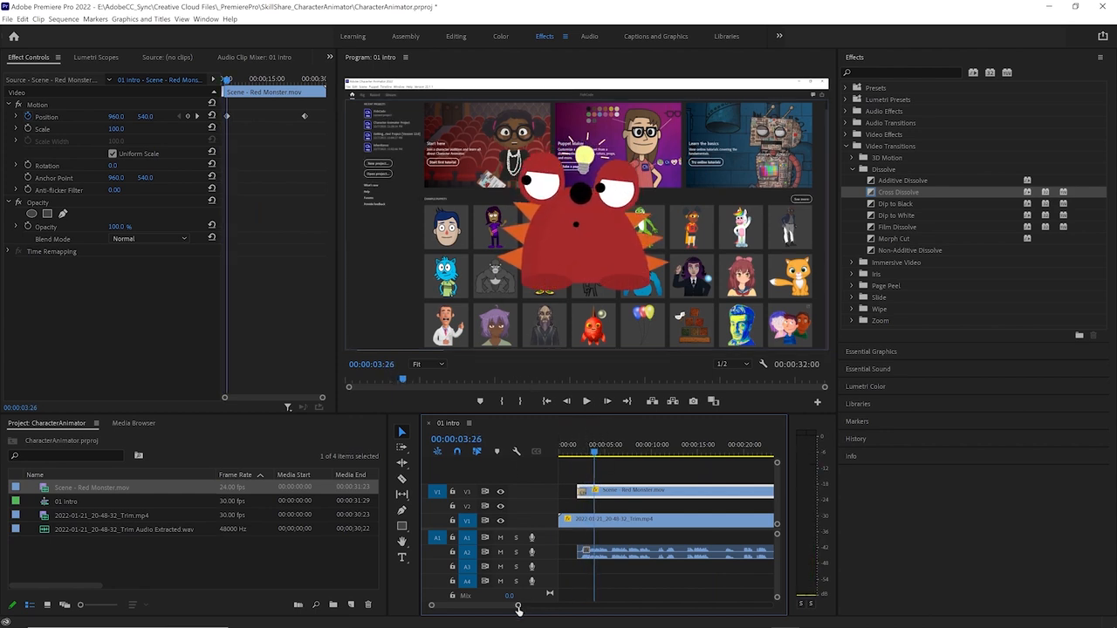
Trim the end of the Red Monster video clip to about 29 s and move the playhead to 00:00:27:15
{"action": "left_click_drag", "start_coordinate": [517, 609], "coordinate": [561, 605]}
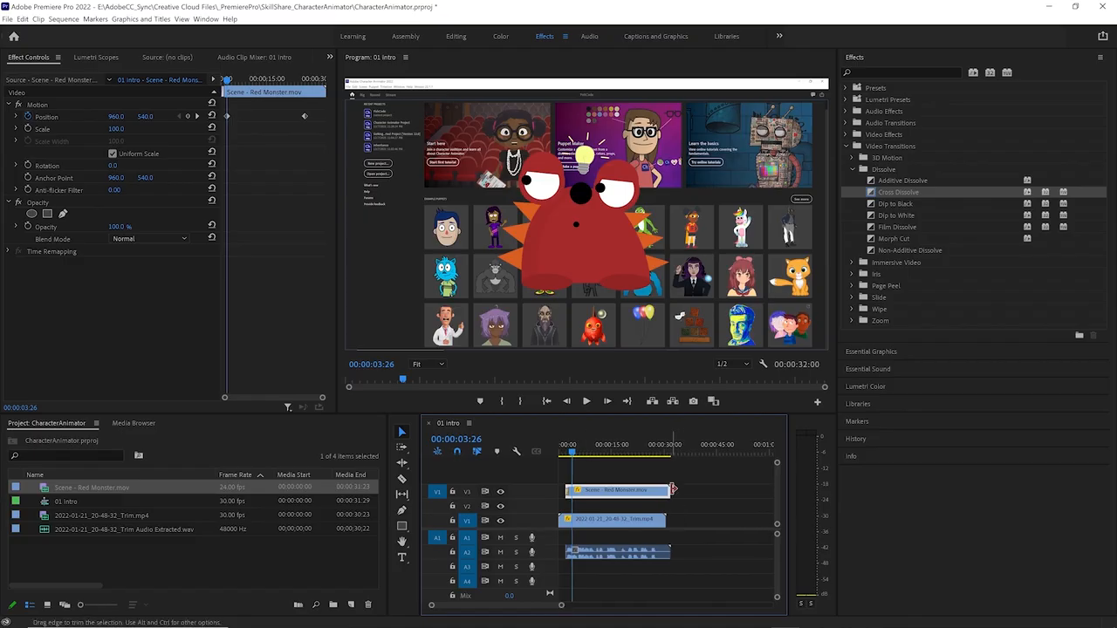
{"action": "left_click_drag", "start_coordinate": [672, 491], "coordinate": [654, 494]}
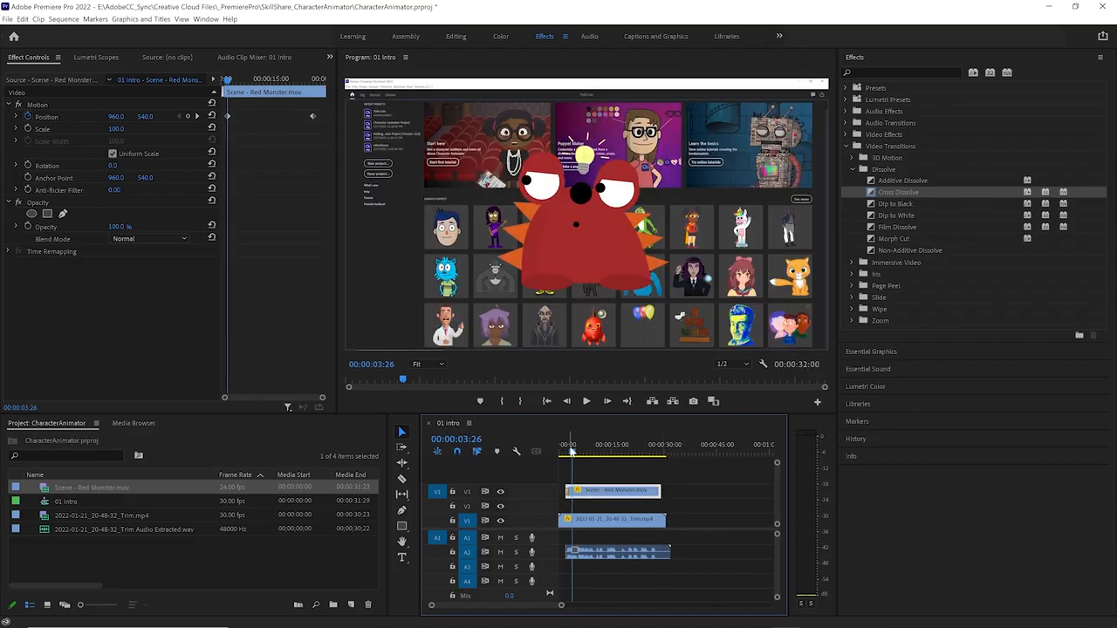
{"action": "left_click_drag", "start_coordinate": [572, 451], "coordinate": [654, 465]}
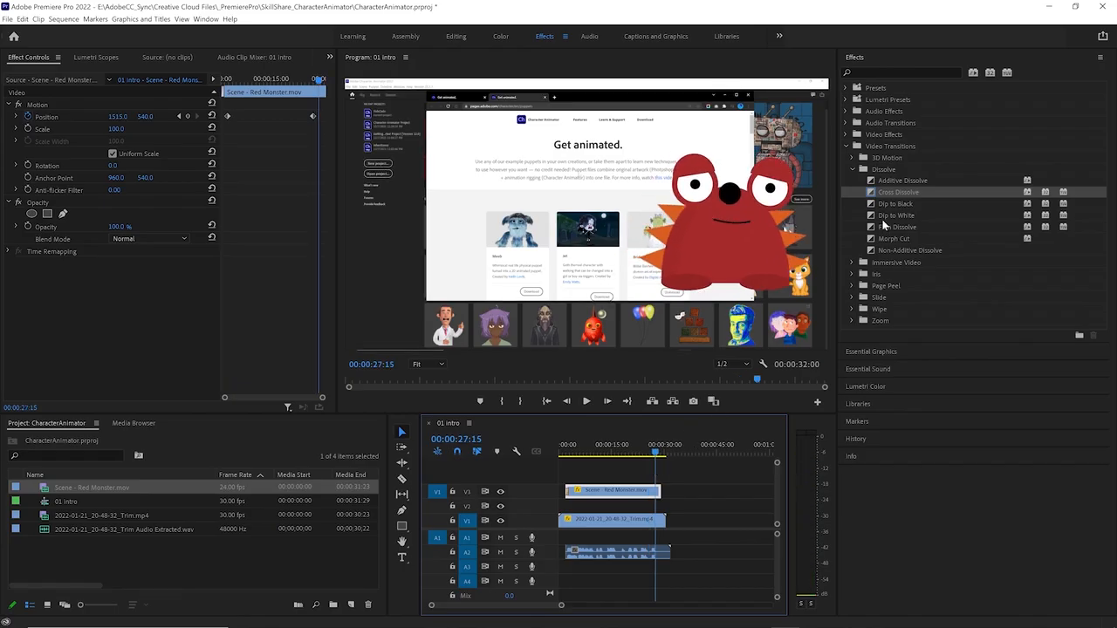
Try the VR Light Rays transition at the end of the Red Monster clip and preview it
{"action": "left_click", "coordinate": [851, 263]}
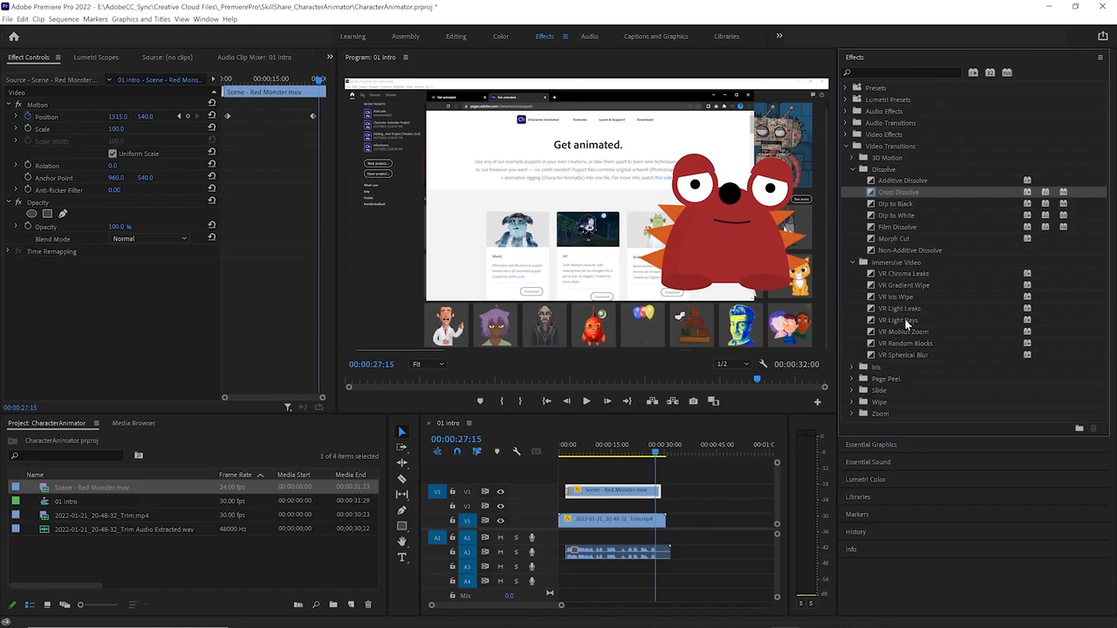
{"action": "left_click_drag", "start_coordinate": [906, 322], "coordinate": [663, 499]}
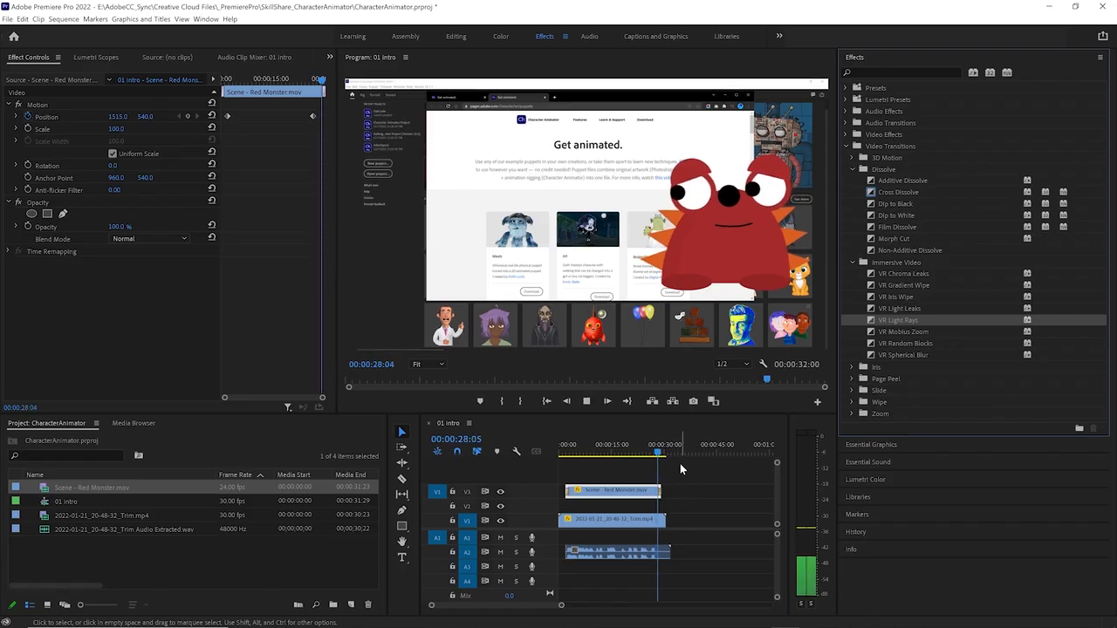
{"action": "key", "text": "space"}
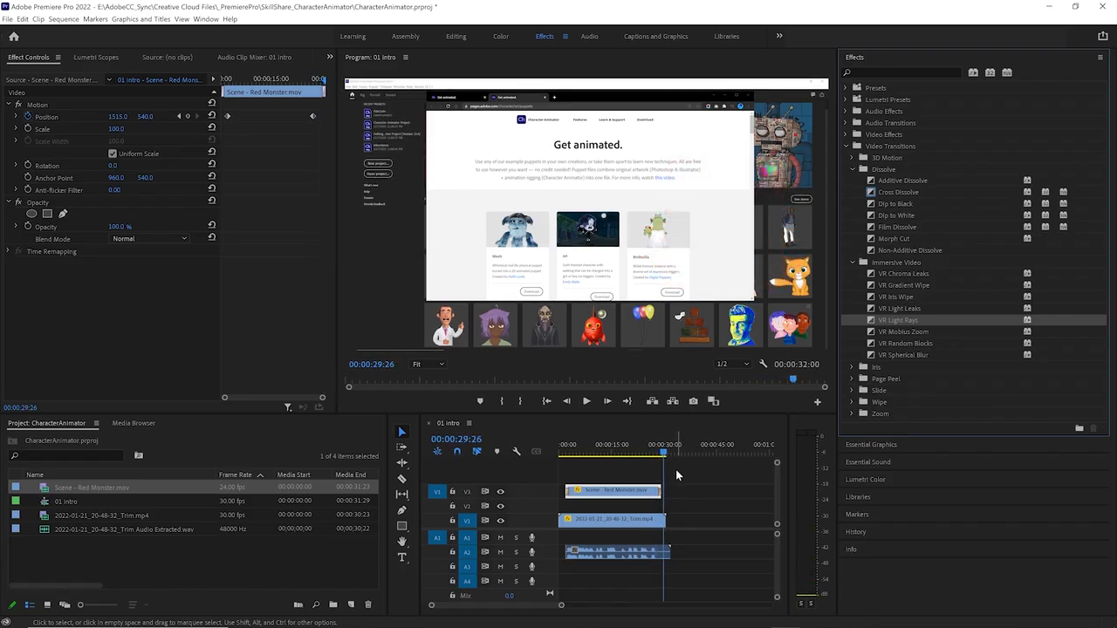
Apply the VR Light Leaks transition to the end of the Red Monster clip and preview it from about 28 s
{"action": "left_click_drag", "start_coordinate": [904, 309], "coordinate": [666, 495]}
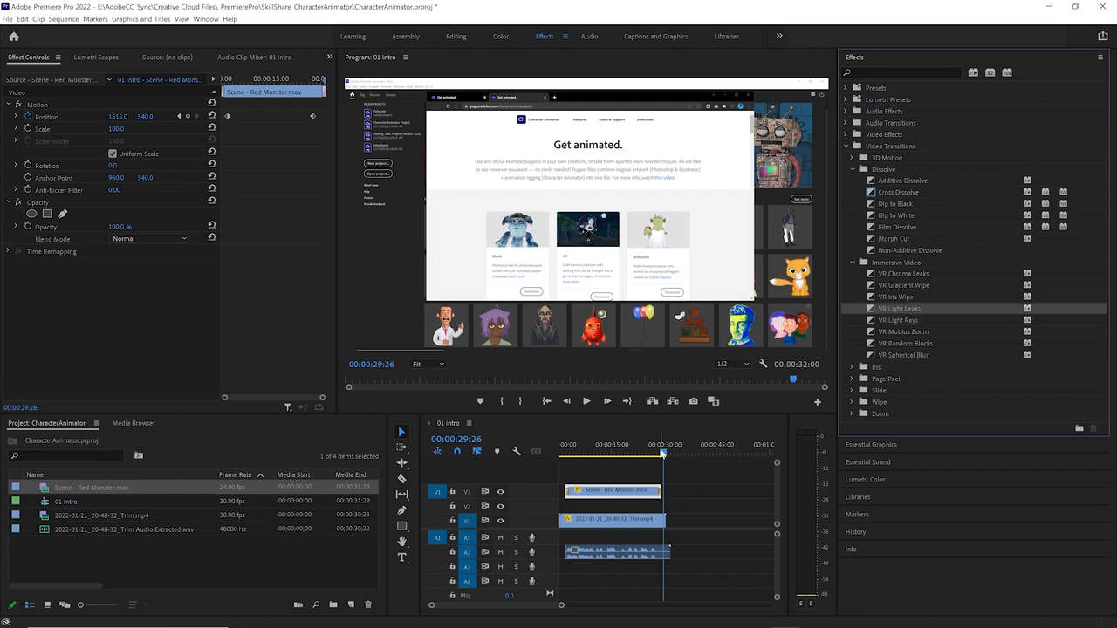
{"action": "left_click_drag", "start_coordinate": [664, 454], "coordinate": [657, 460]}
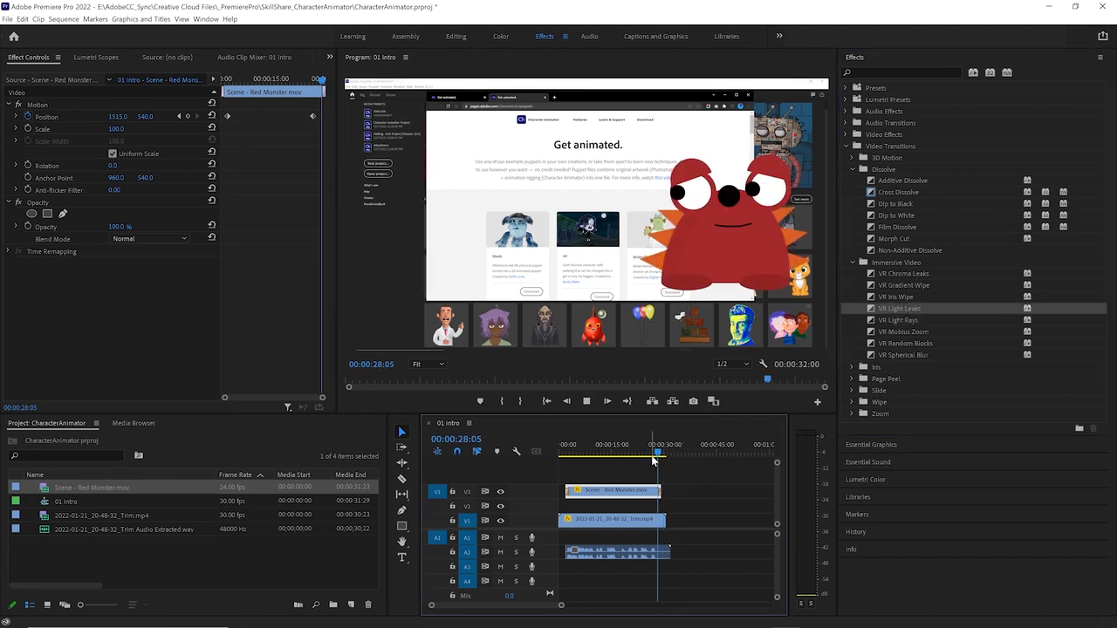
Preview the end of the Red Monster clip's transition and return the playhead to 00:00:13:13
{"action": "key", "text": "space"}
{"action": "key", "text": "space"}
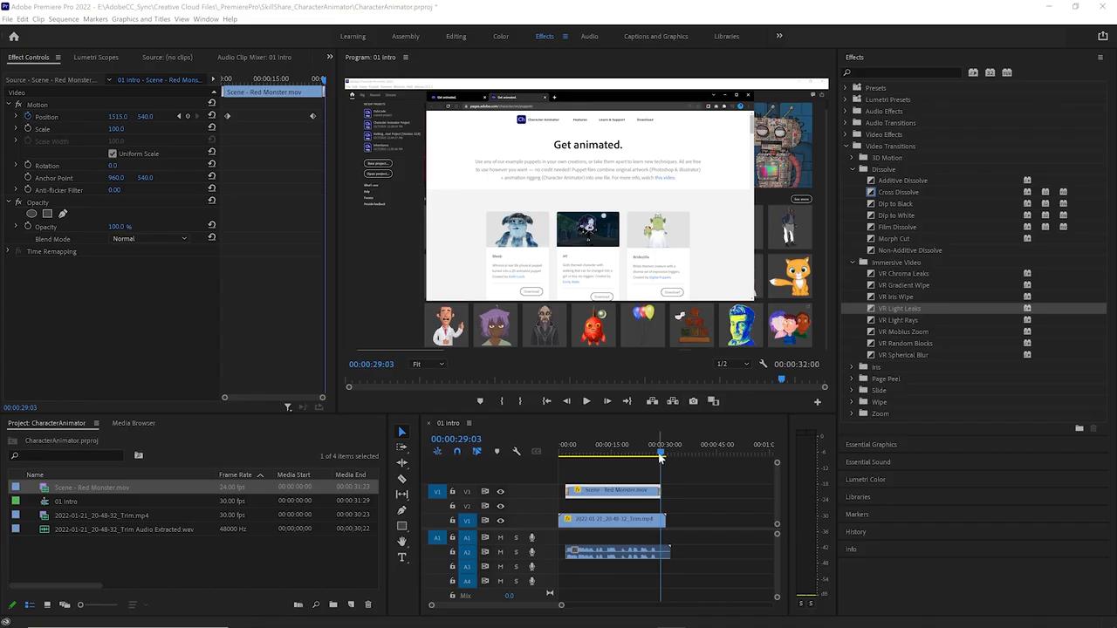
{"action": "left_click_drag", "start_coordinate": [660, 454], "coordinate": [608, 459]}
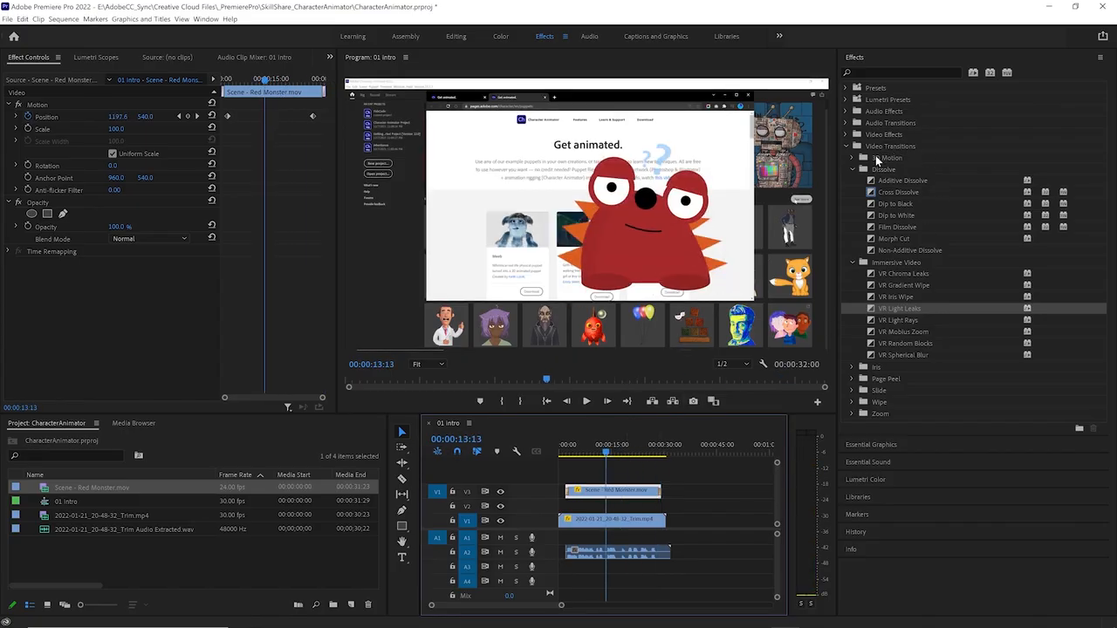
In Lumetri Color's Creative adjustments, tint the Red Monster clip's shadows strongly toward blue-violet and its highlights toward cyan-blue
{"action": "left_click", "coordinate": [852, 168]}
{"action": "left_click", "coordinate": [847, 145]}
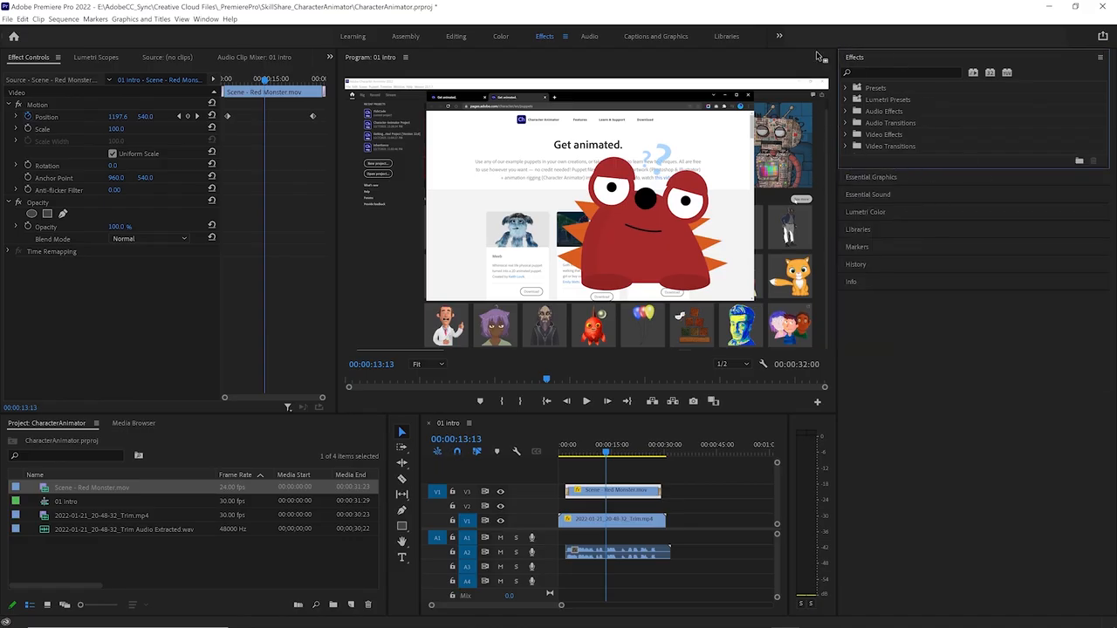
{"action": "left_click", "coordinate": [873, 211]}
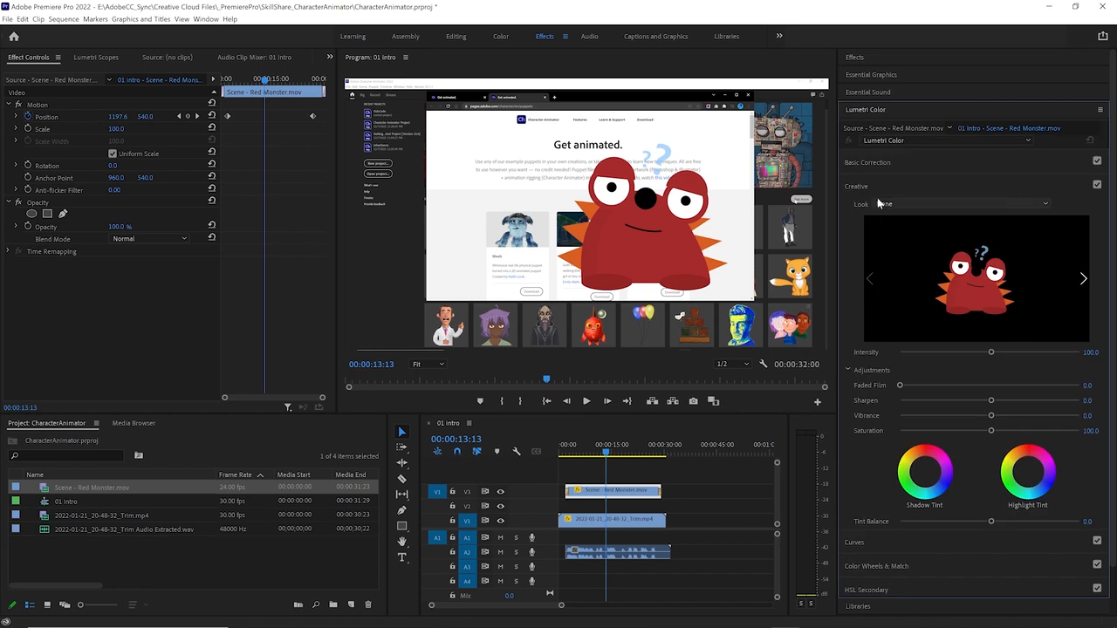
{"action": "left_click", "coordinate": [917, 475]}
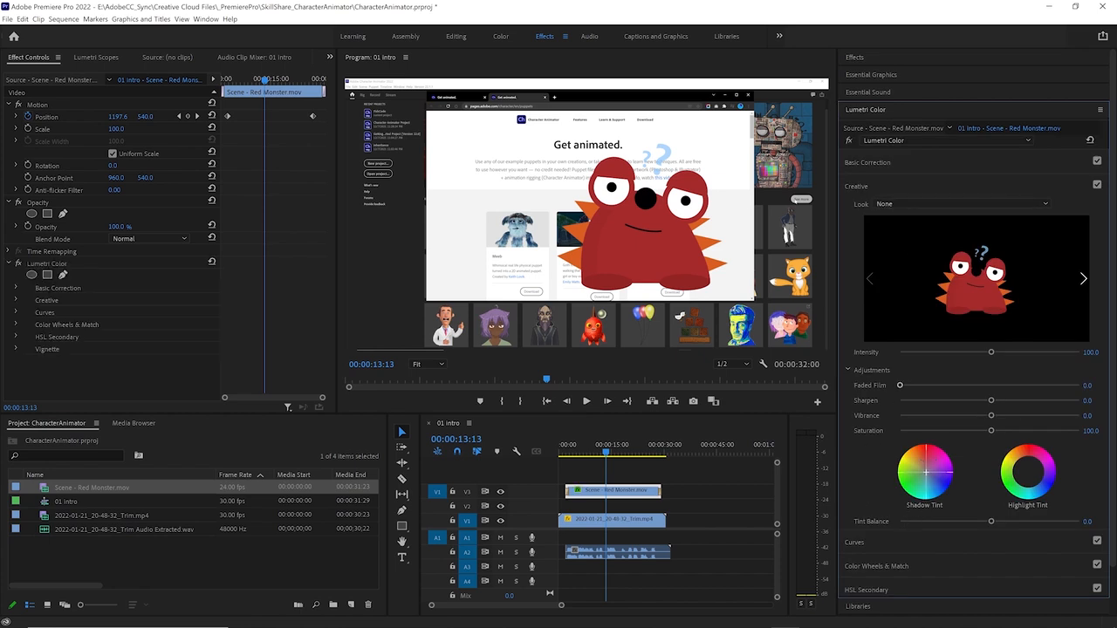
{"action": "left_click_drag", "start_coordinate": [924, 472], "coordinate": [951, 477]}
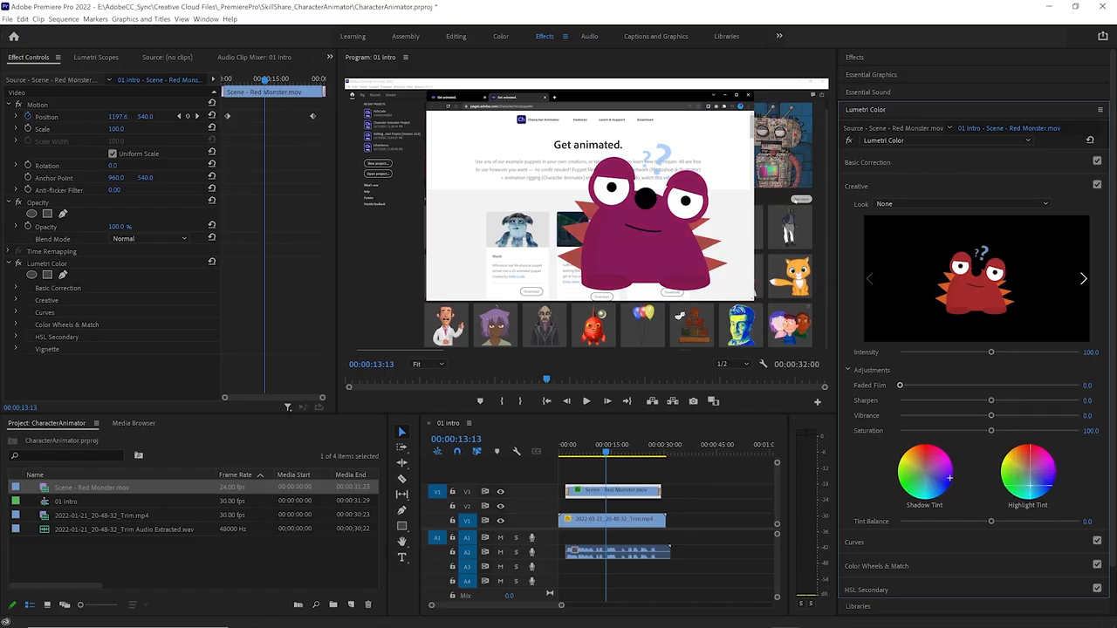
{"action": "scroll", "coordinate": [1100, 436], "scroll_direction": "down", "scroll_amount": 3}
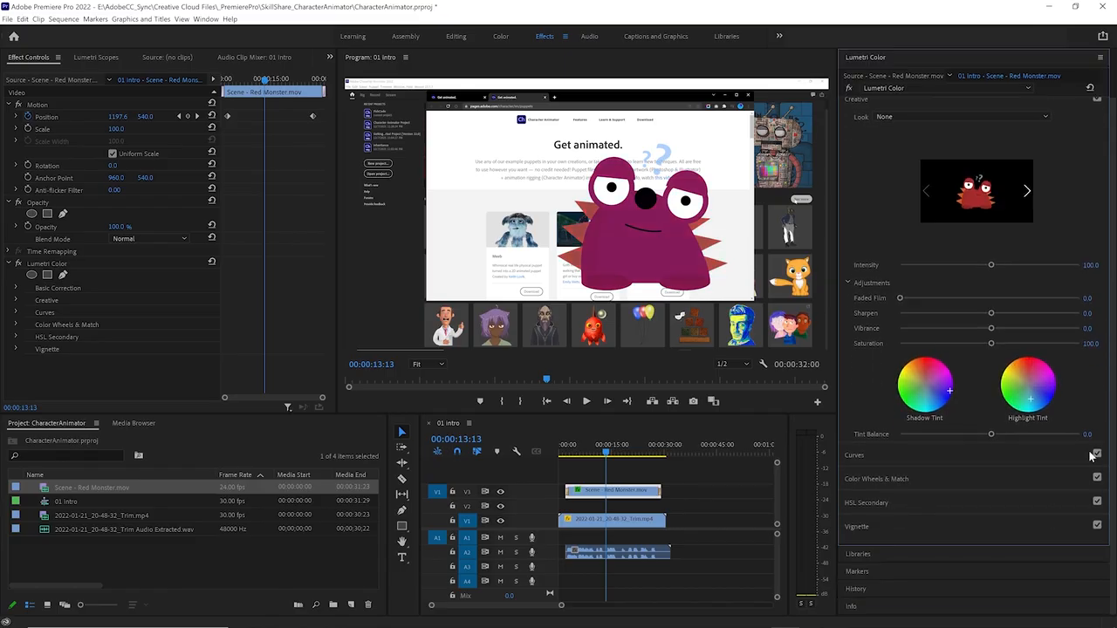
{"action": "scroll", "coordinate": [861, 383], "scroll_direction": "down", "scroll_amount": 1}
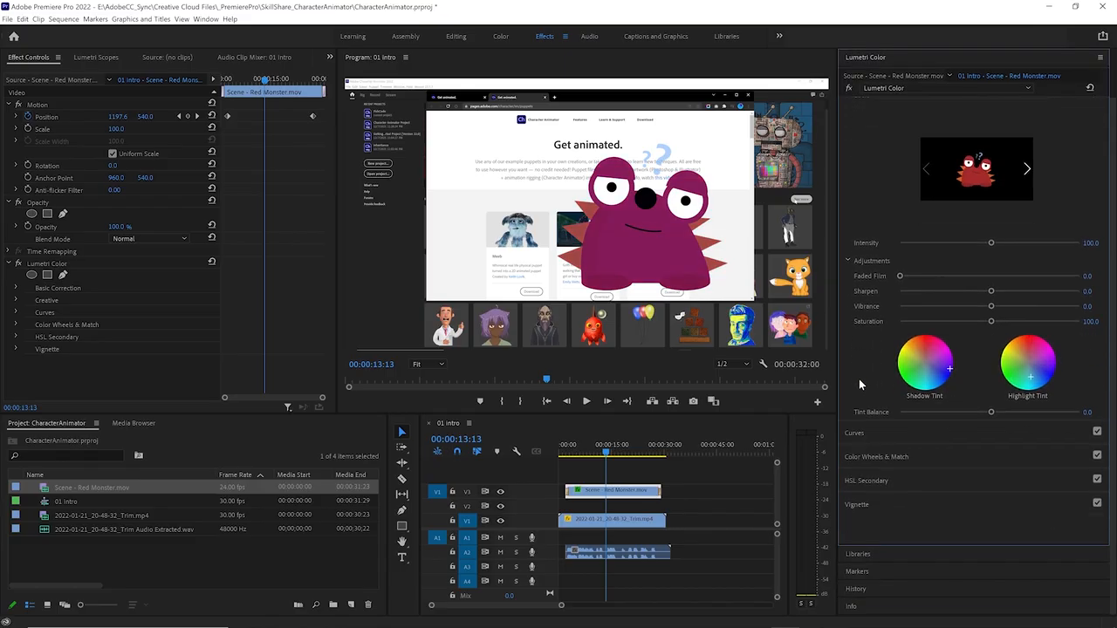
Shift the Red Monster clip's shadows slightly toward red and midtones toward cyan-blue with Color Wheels & Match, checking earlier frames back to 00:00:08:08
{"action": "left_click", "coordinate": [879, 460]}
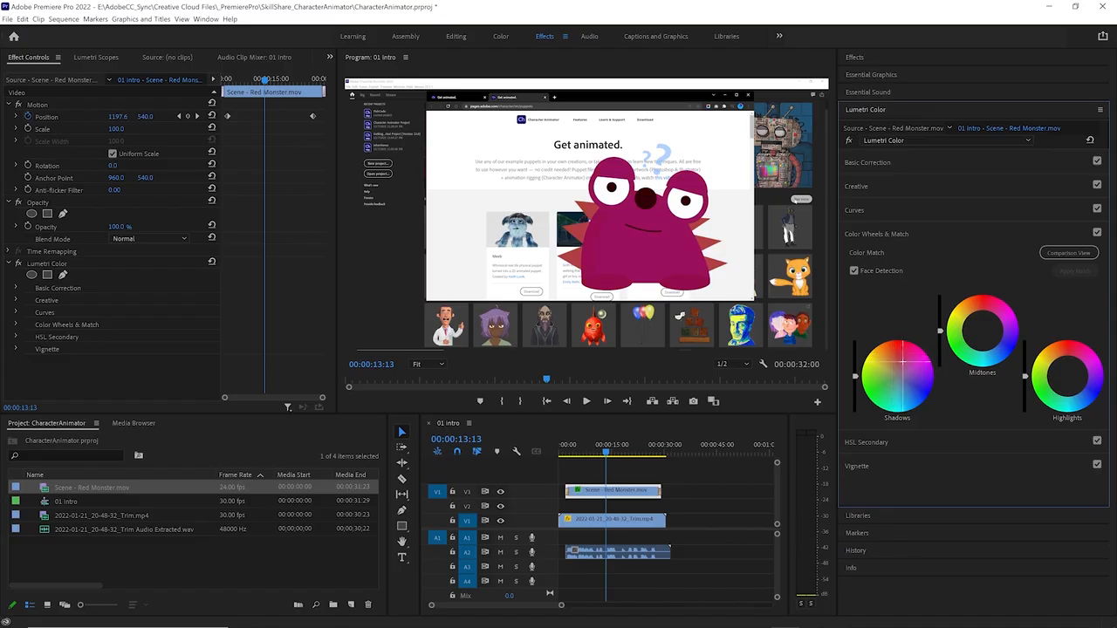
{"action": "left_click_drag", "start_coordinate": [981, 329], "coordinate": [982, 344]}
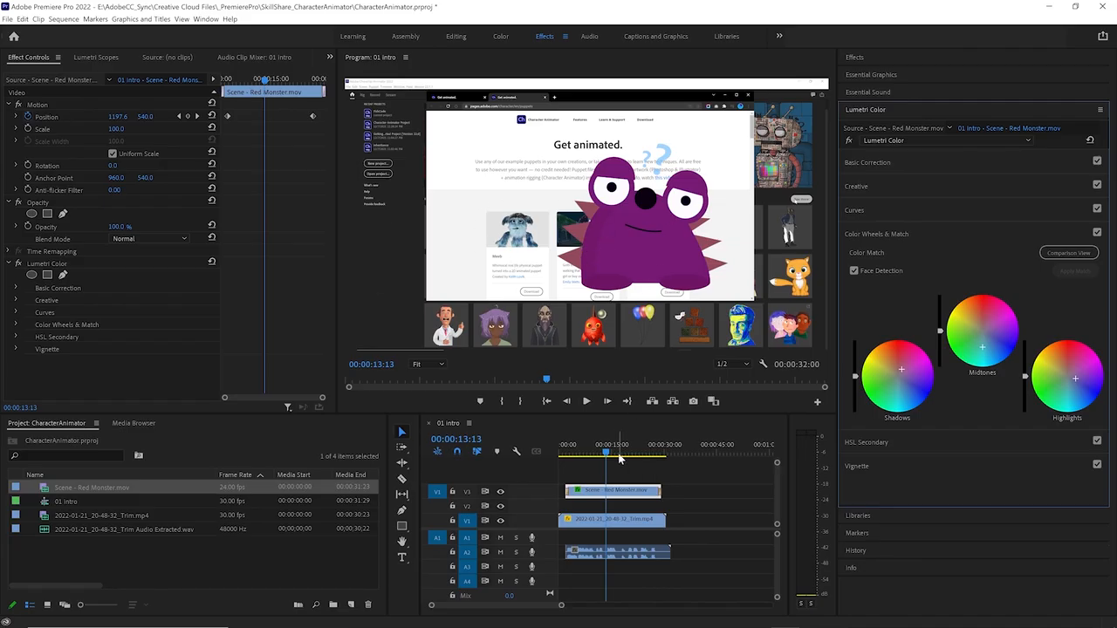
{"action": "left_click_drag", "start_coordinate": [610, 450], "coordinate": [598, 452]}
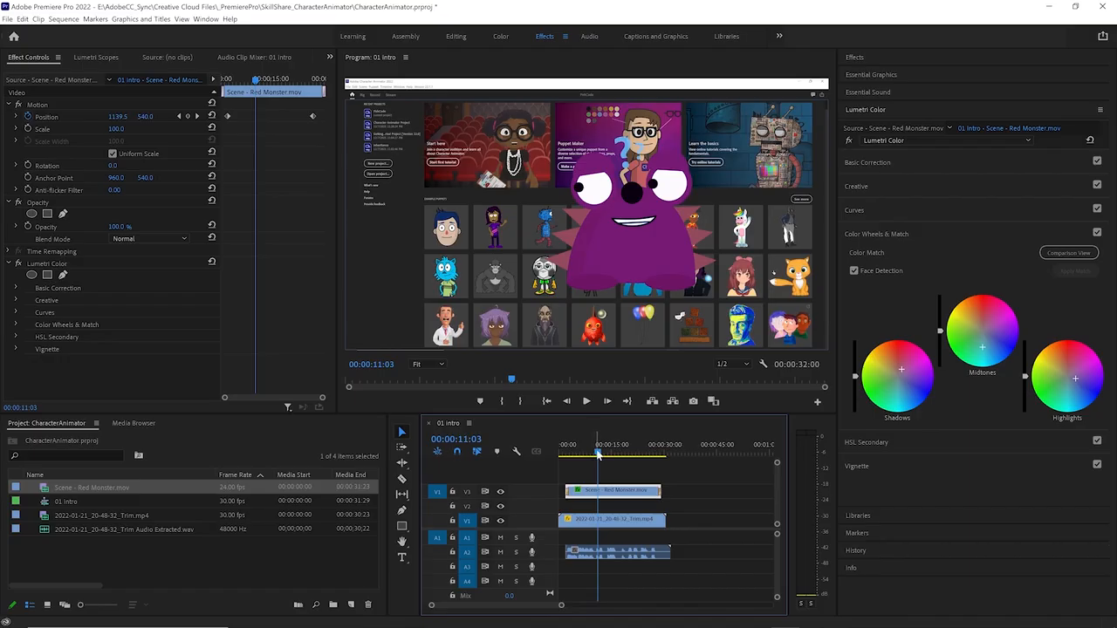
{"action": "left_click", "coordinate": [592, 453]}
{"action": "left_click_drag", "start_coordinate": [593, 453], "coordinate": [590, 453]}
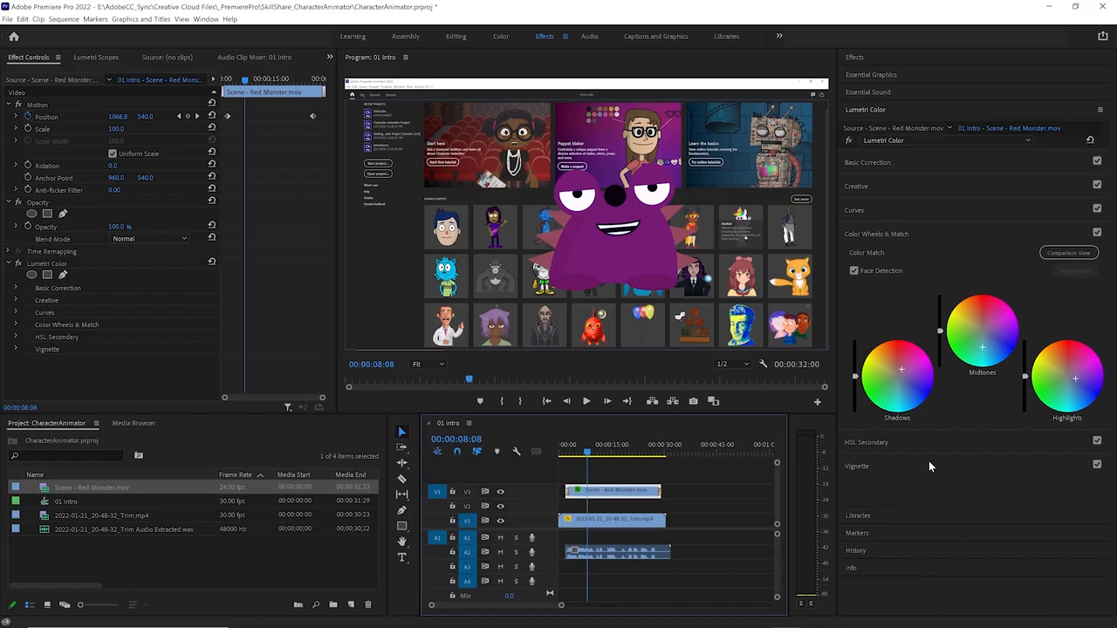
Close the Lumetri Color controls, switch to the Audio workspace and widen the source monitor area
{"action": "left_click", "coordinate": [852, 59]}
{"action": "left_click", "coordinate": [862, 57]}
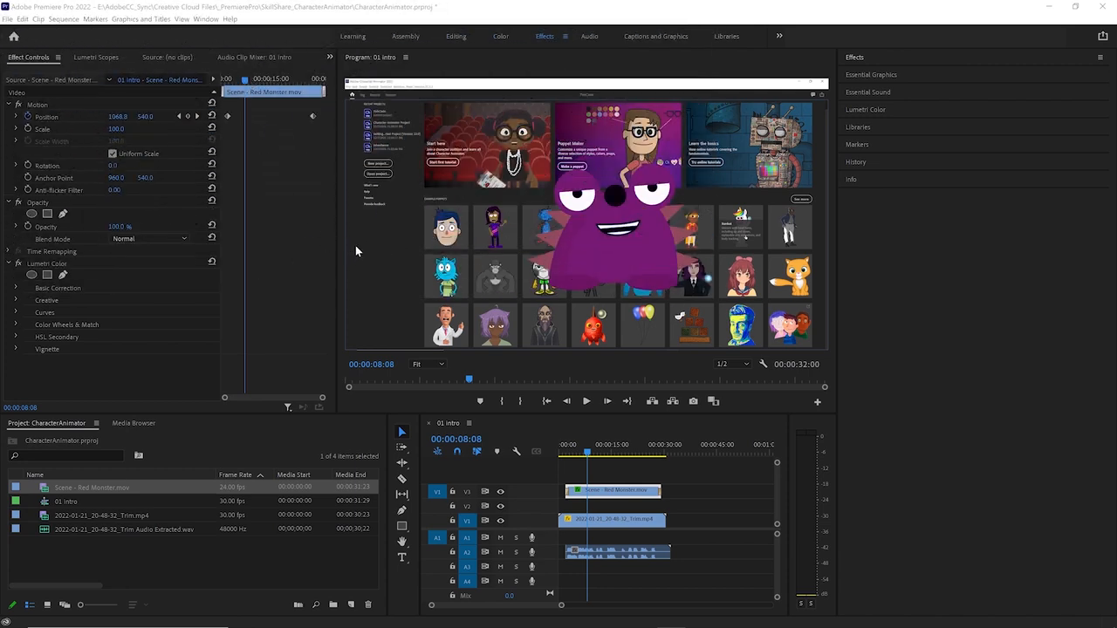
{"action": "left_click", "coordinate": [595, 37]}
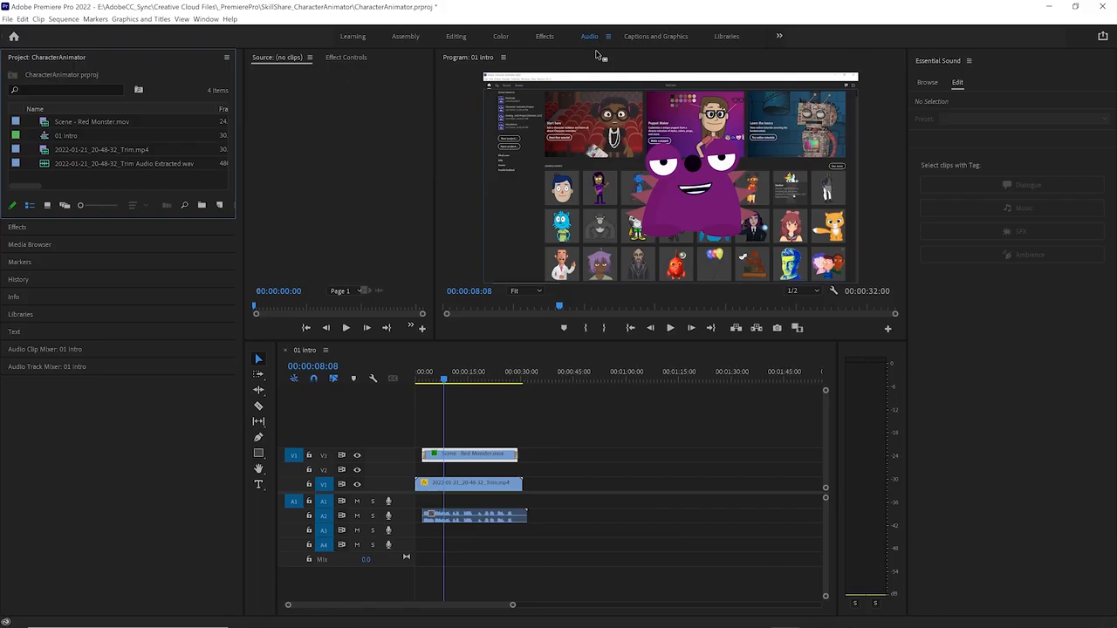
{"action": "left_click_drag", "start_coordinate": [437, 154], "coordinate": [553, 159]}
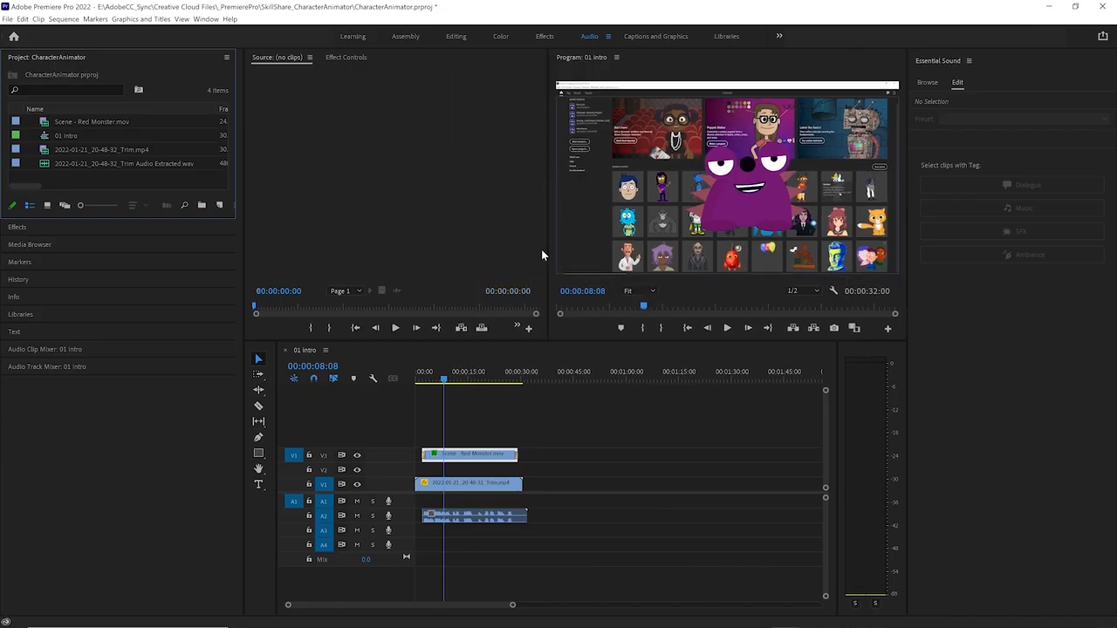
Select the Red Monster audio clip on A2 and bring up the Audio Clip Mixer and Audio Track Mixer beside the source monitor
{"action": "left_click", "coordinate": [470, 516]}
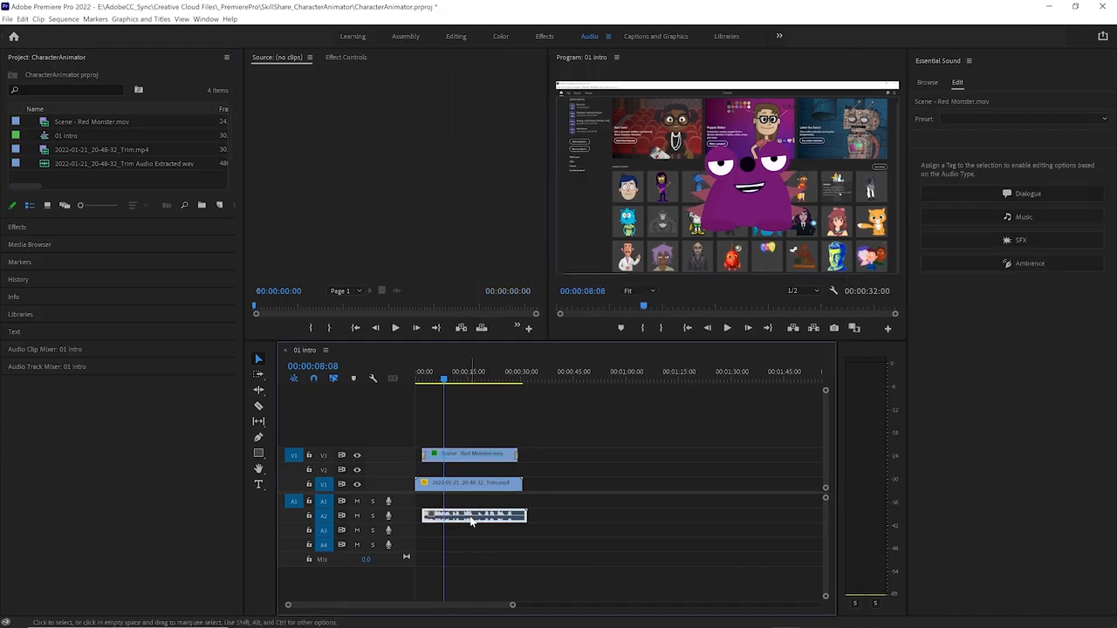
{"action": "left_click", "coordinate": [352, 60]}
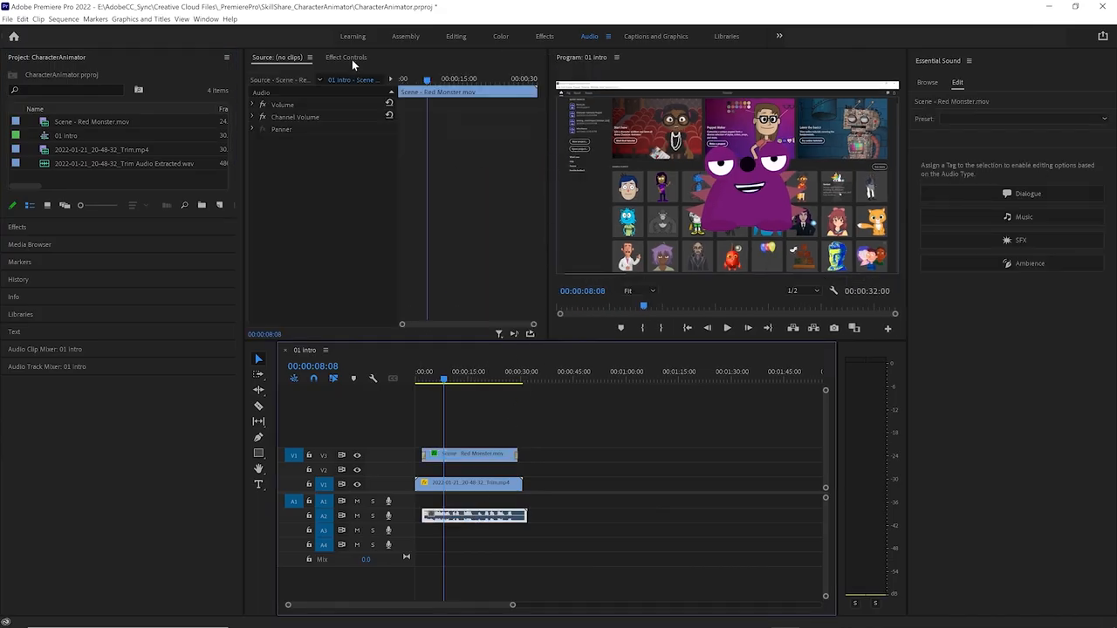
{"action": "left_click", "coordinate": [273, 59]}
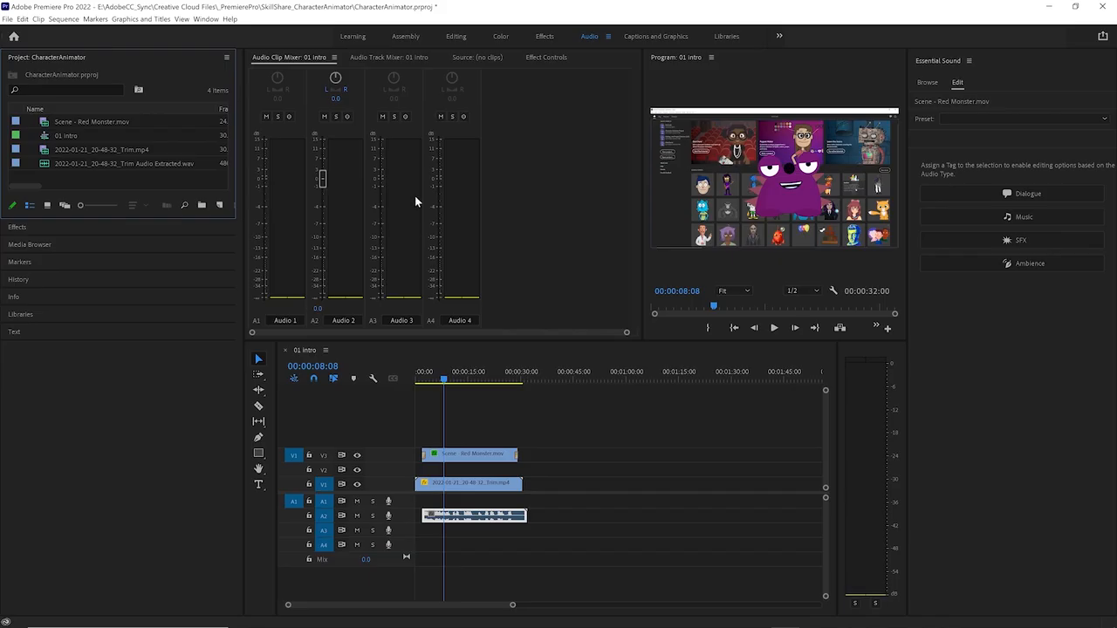
{"action": "left_click", "coordinate": [606, 35]}
{"action": "left_click", "coordinate": [533, 202]}
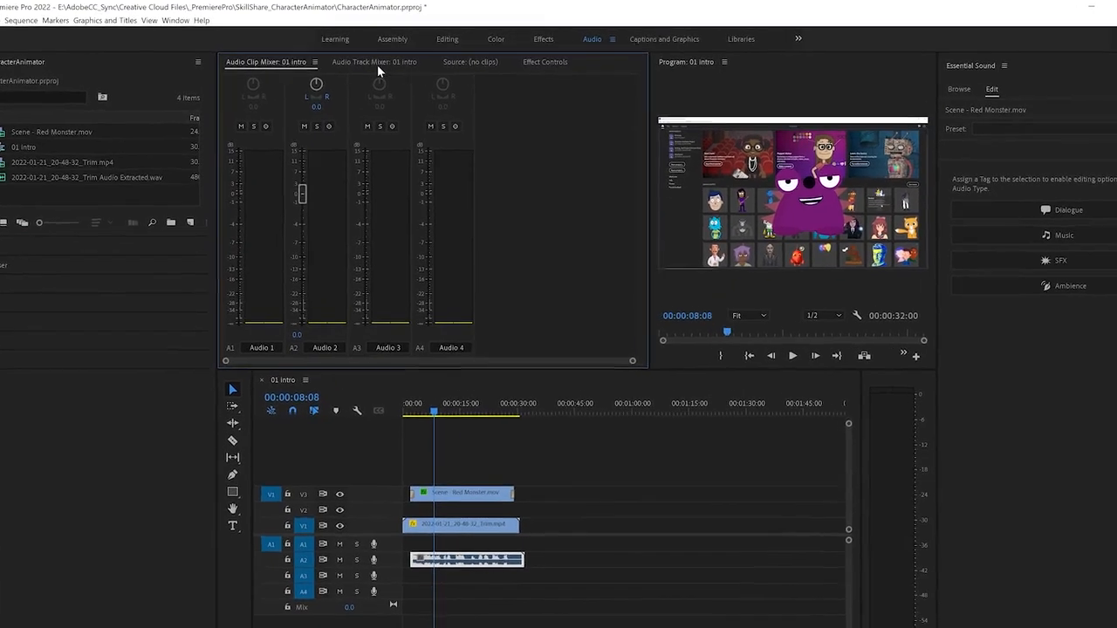
Expand the effects and sends area of the Audio Track Mixer, make the mixer taller and play the sequence from 00:00:08:08
{"action": "left_click", "coordinate": [389, 56]}
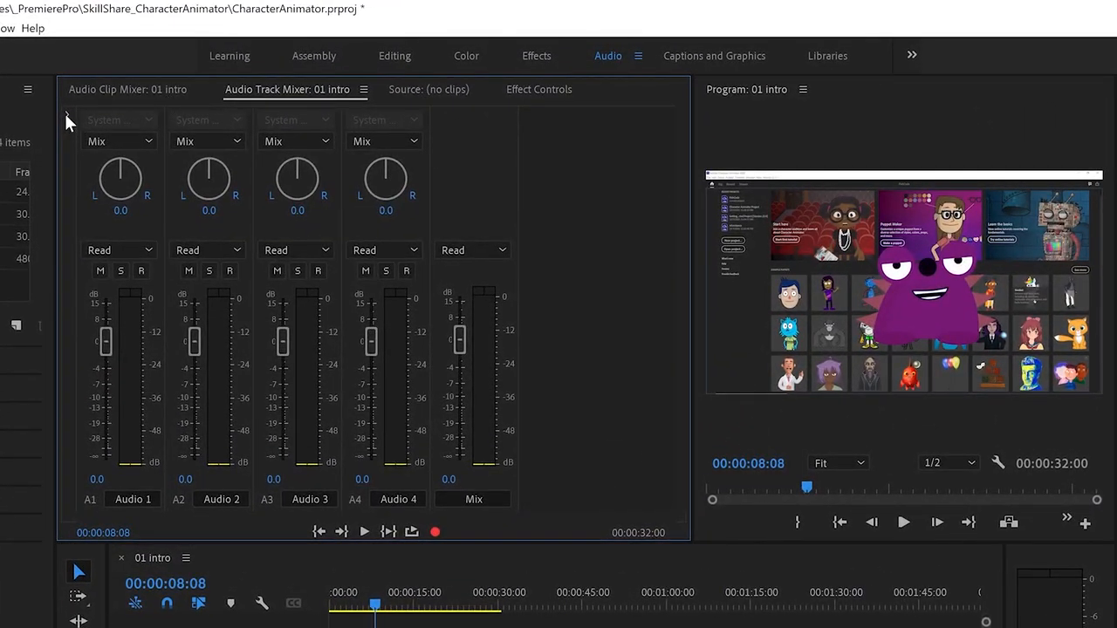
{"action": "left_click", "coordinate": [66, 114]}
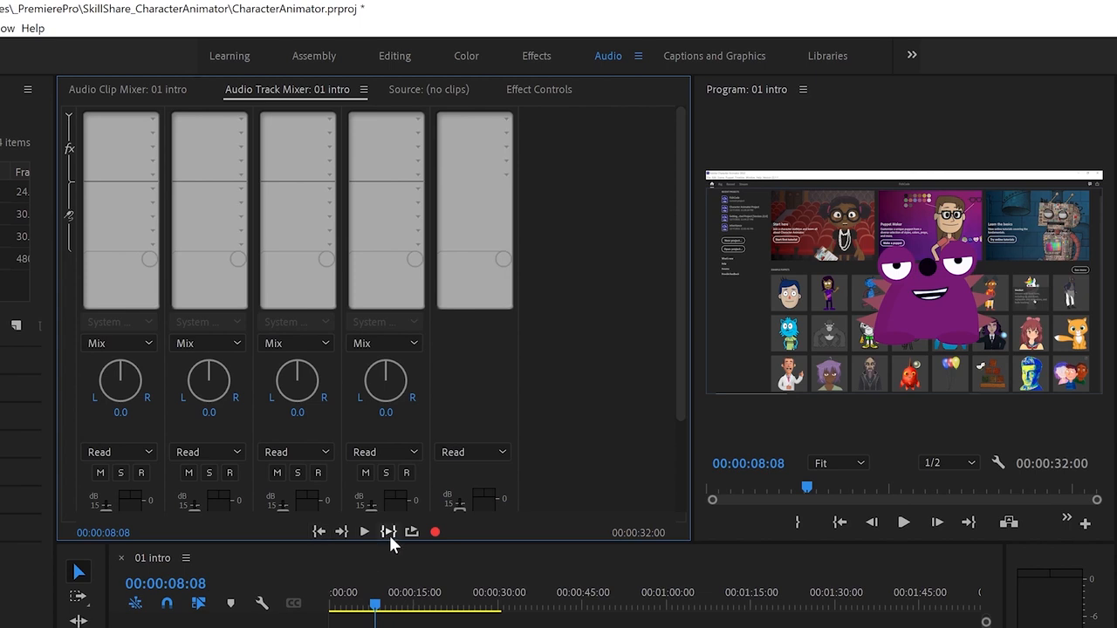
{"action": "left_click_drag", "start_coordinate": [391, 543], "coordinate": [391, 622]}
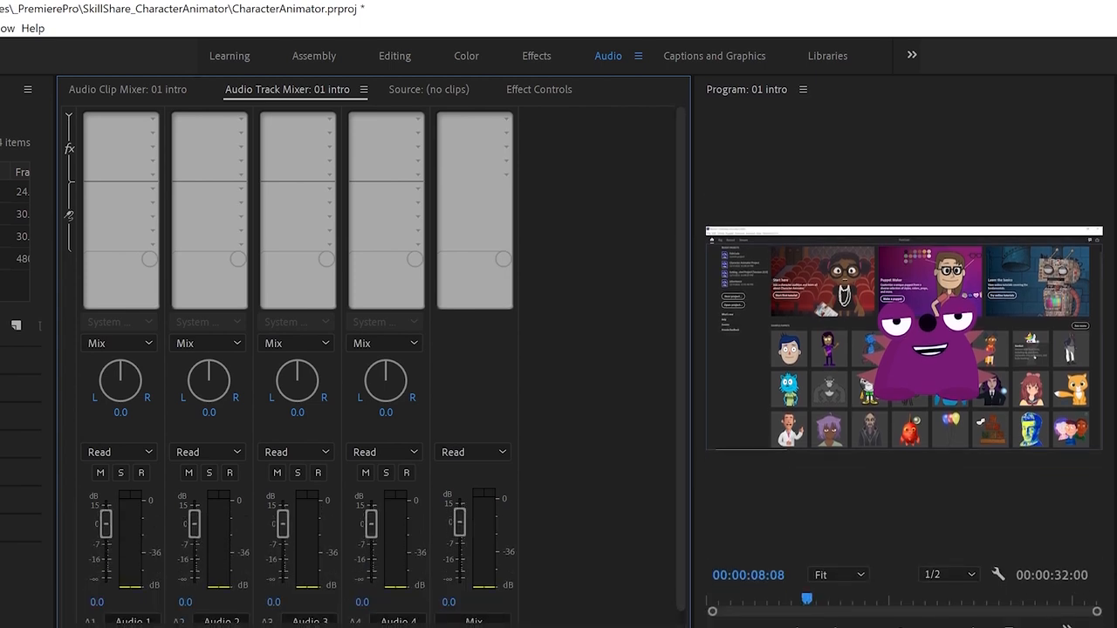
{"action": "key", "text": "space"}
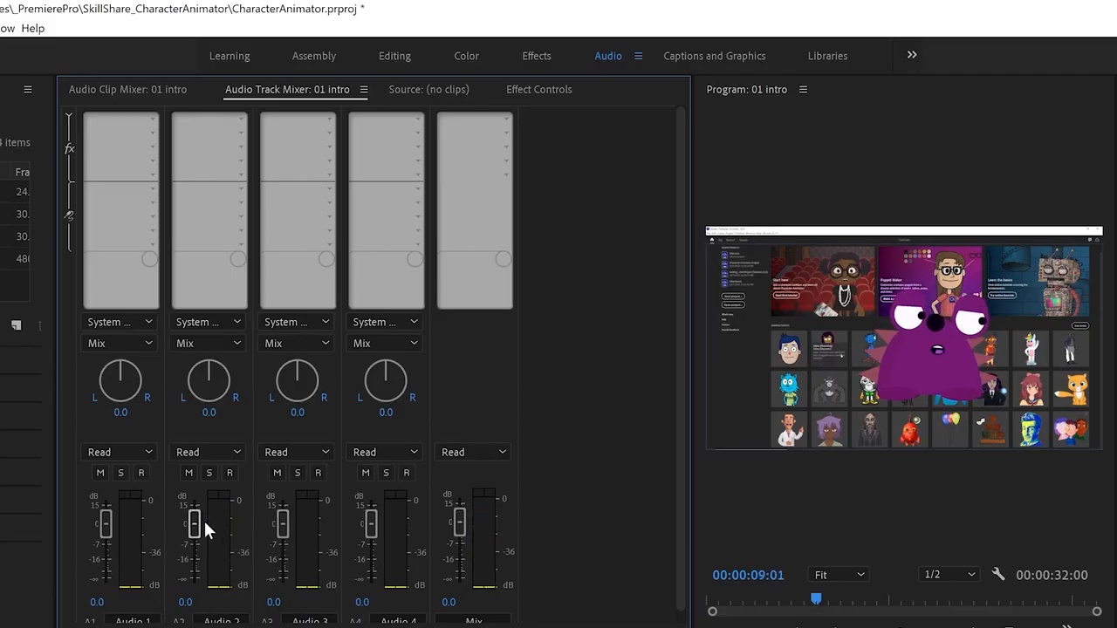
Add Convolution Reverb to the Audio 2 track and set its mix to 14% while listening to the playback
{"action": "left_click", "coordinate": [242, 122]}
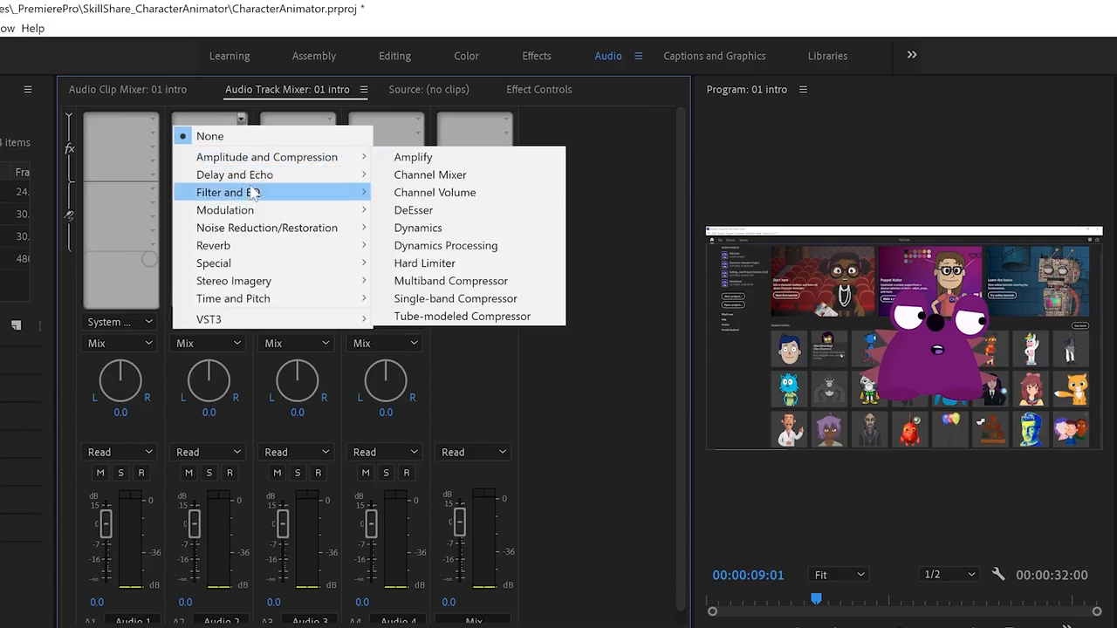
{"action": "mouse_move", "coordinate": [258, 179]}
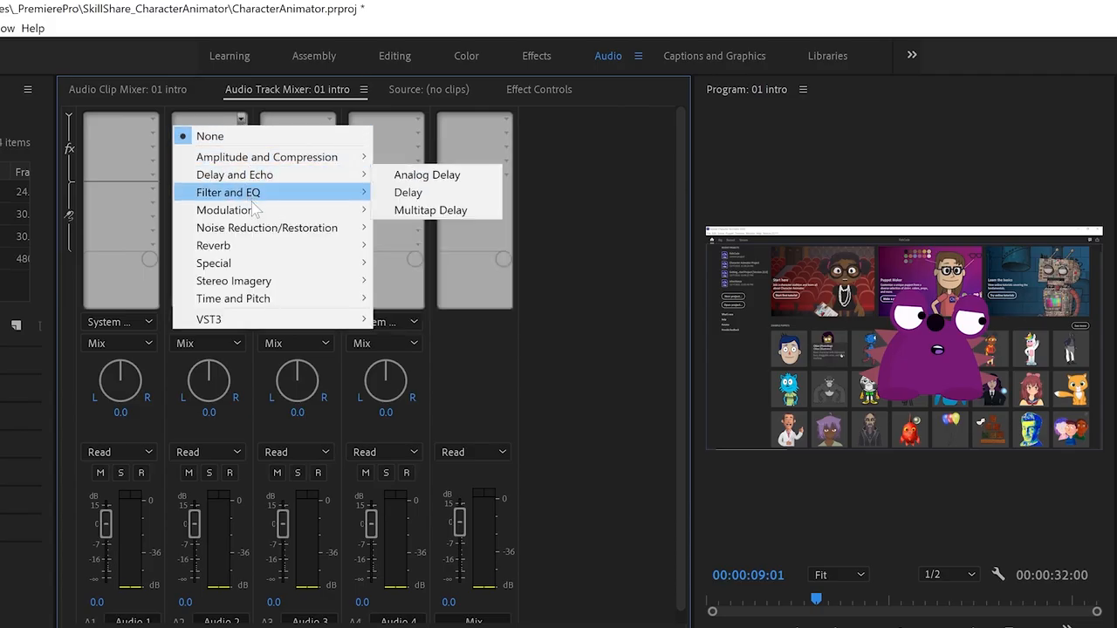
{"action": "mouse_move", "coordinate": [258, 245]}
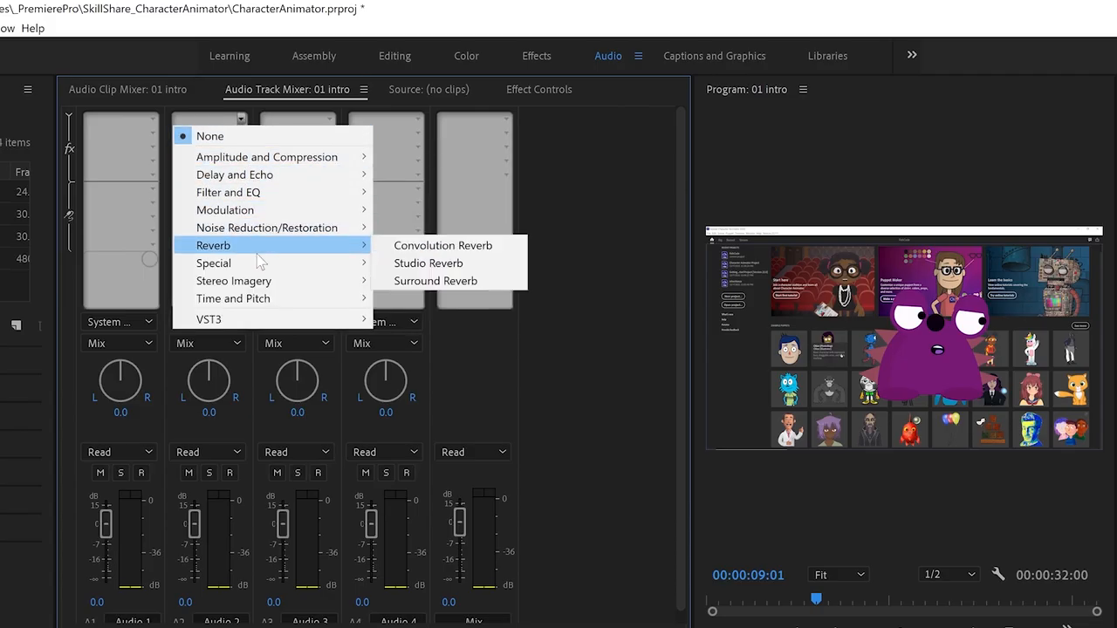
{"action": "left_click", "coordinate": [429, 248]}
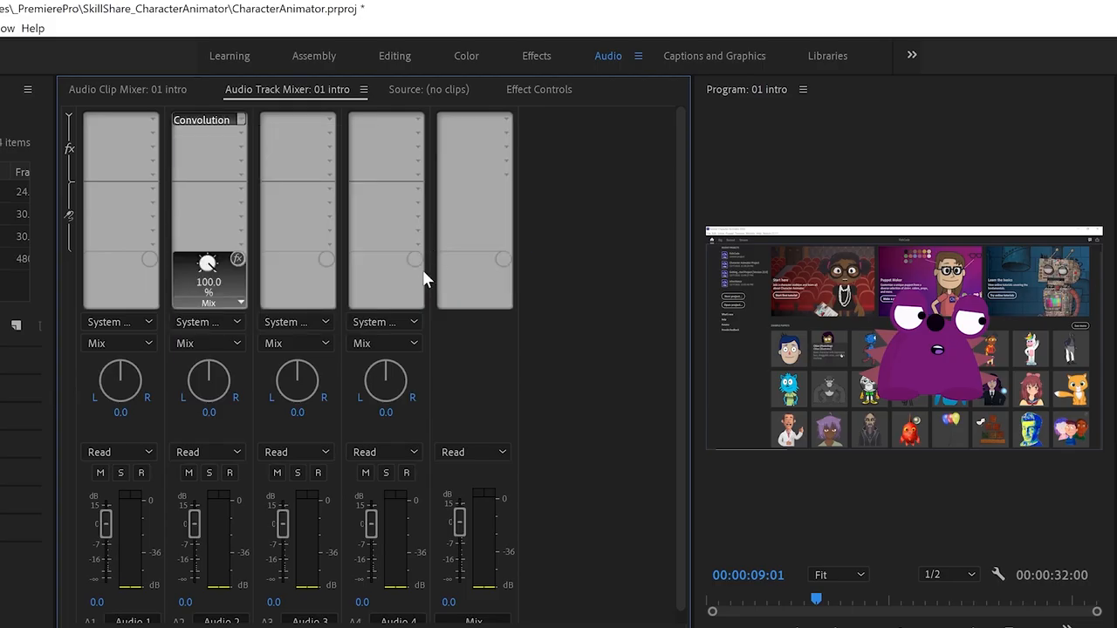
{"action": "key", "text": "space"}
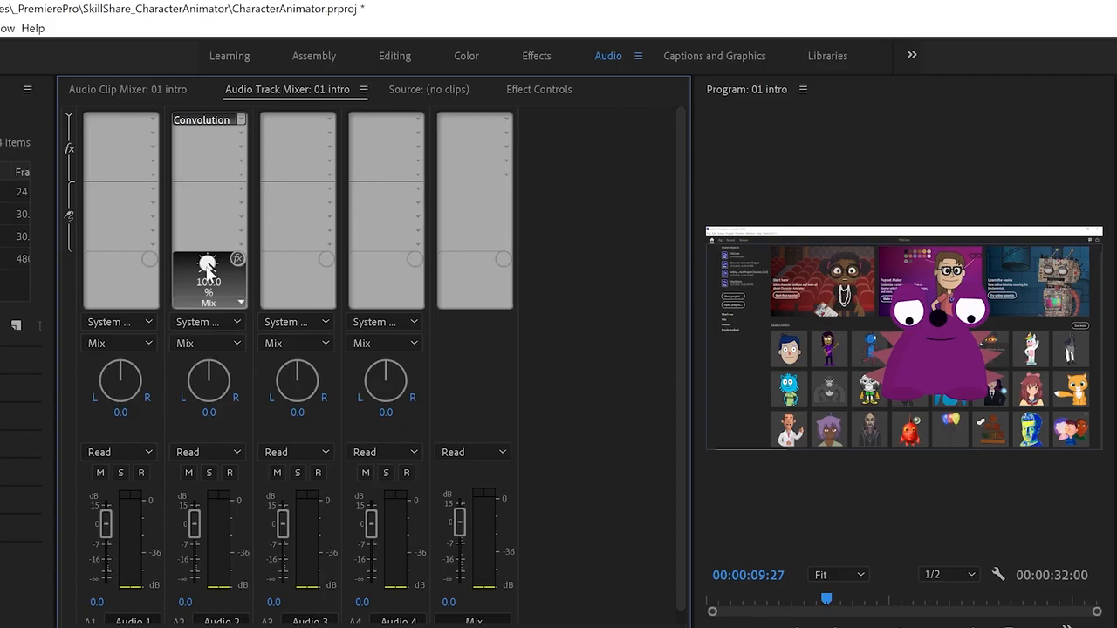
{"action": "left_click_drag", "start_coordinate": [207, 277], "coordinate": [126, 270]}
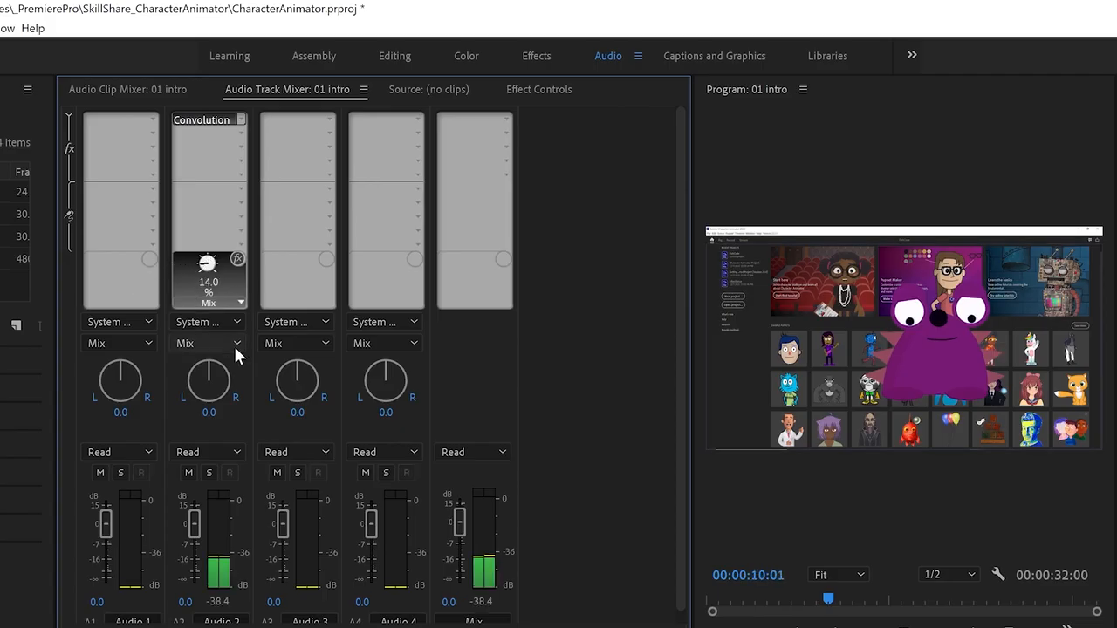
{"action": "left_click_drag", "start_coordinate": [207, 262], "coordinate": [209, 270]}
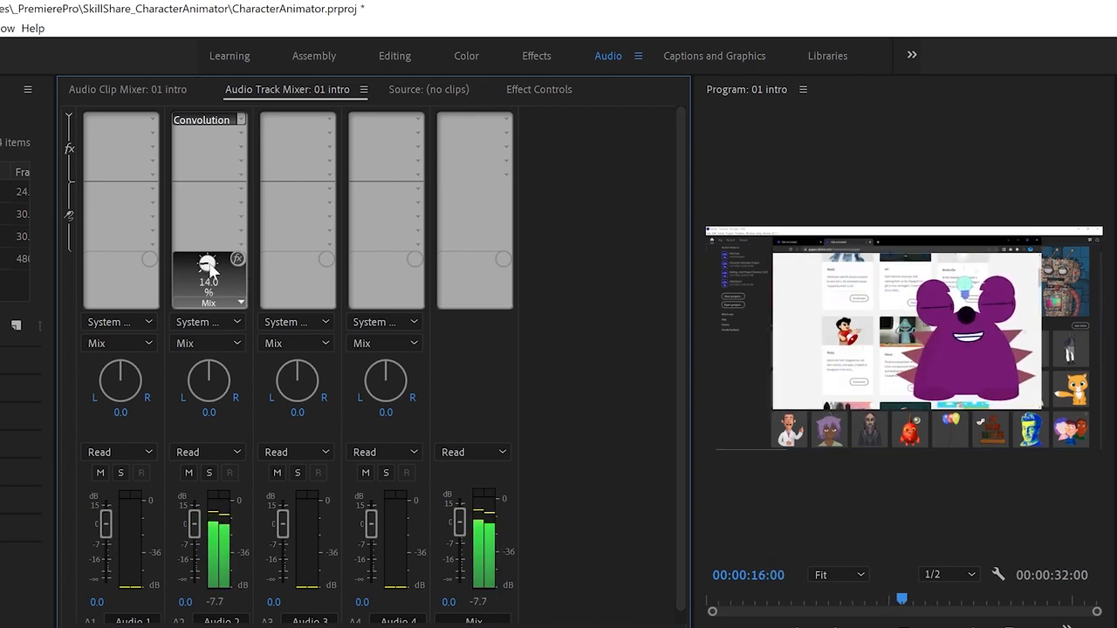
{"action": "key", "text": "space"}
Add a Flanger as the second effect on the Audio 2 track and set its Initial Delay Time to 1.80 ms
{"action": "left_click", "coordinate": [242, 126]}
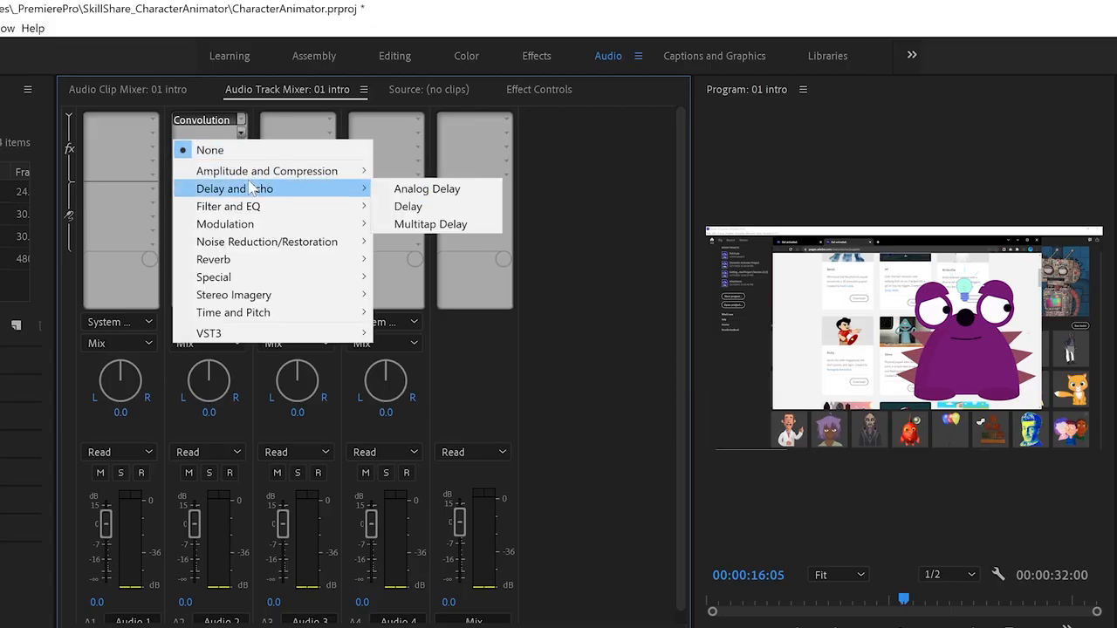
{"action": "mouse_move", "coordinate": [251, 174]}
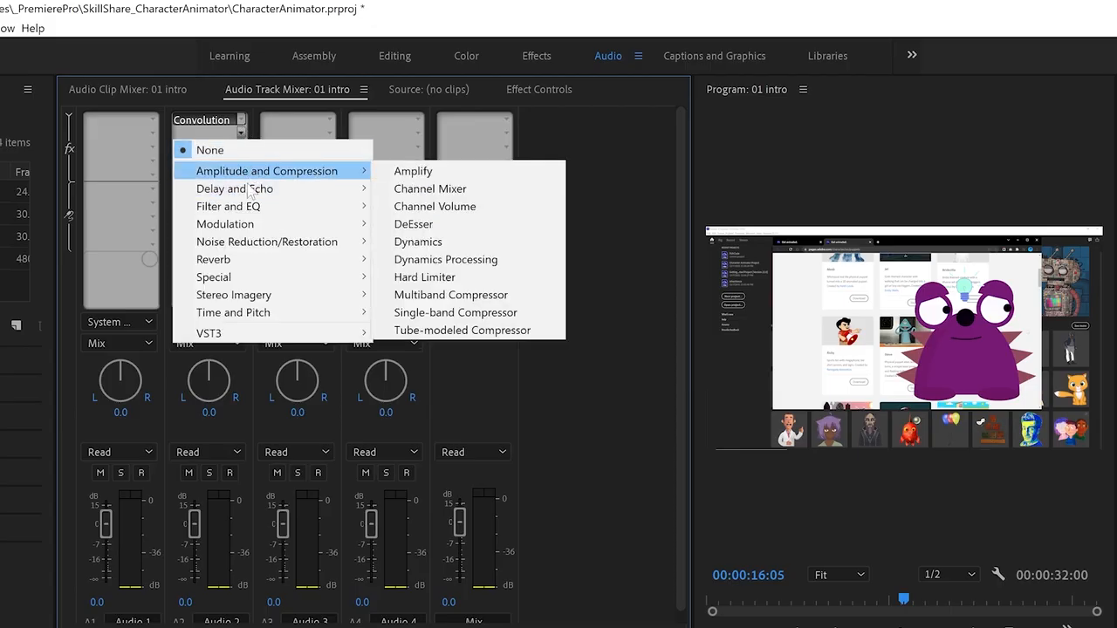
{"action": "mouse_move", "coordinate": [252, 228]}
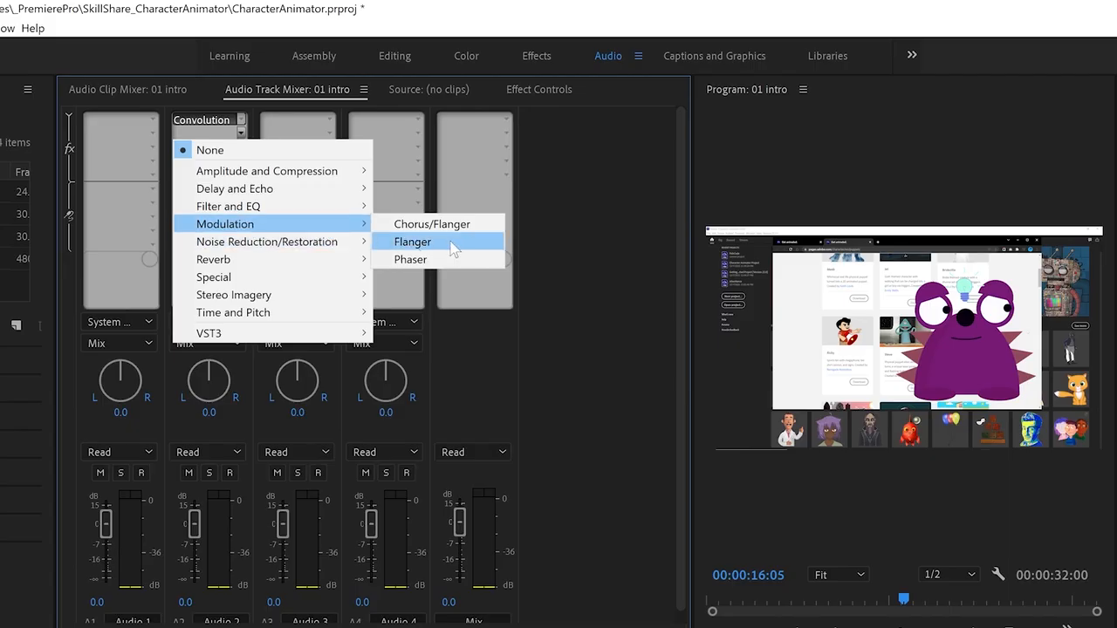
{"action": "left_click", "coordinate": [413, 242]}
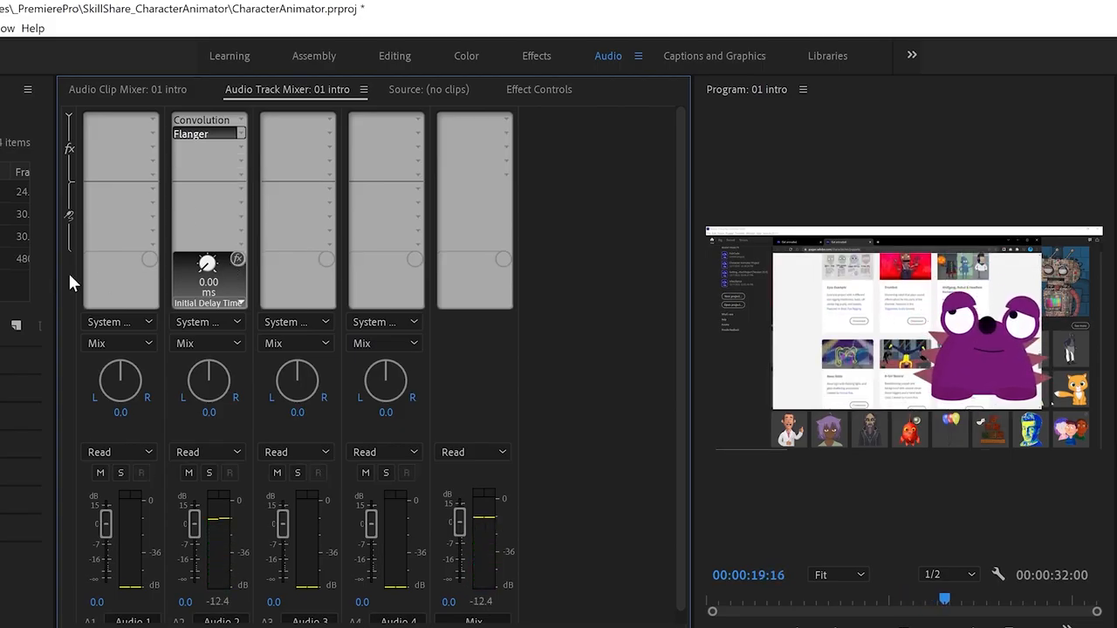
{"action": "left_click_drag", "start_coordinate": [207, 262], "coordinate": [216, 220]}
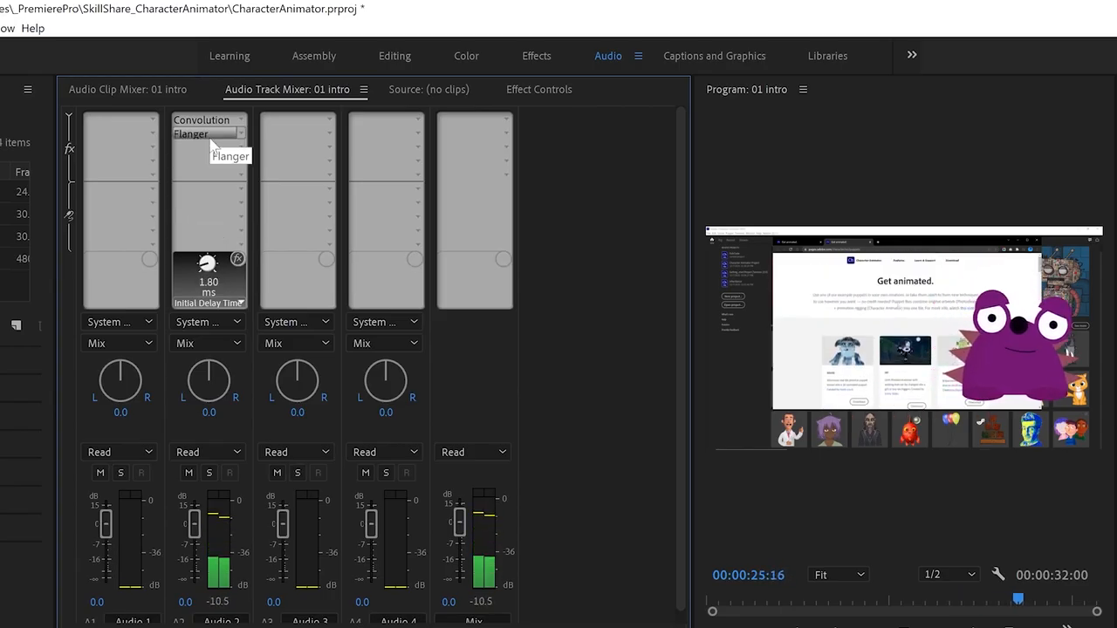
Set the Flanger's Modulation Rate (Frequency) on the Audio 2 track to 7.43 Hz while listening to the playback, and stop playback
{"action": "left_click", "coordinate": [214, 302]}
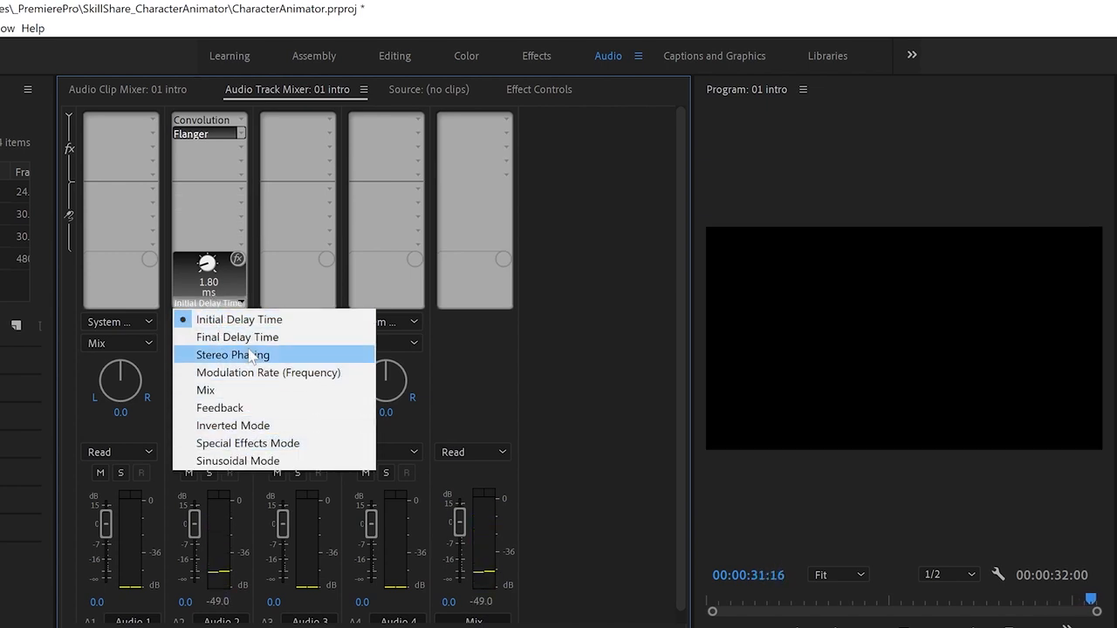
{"action": "left_click", "coordinate": [274, 373]}
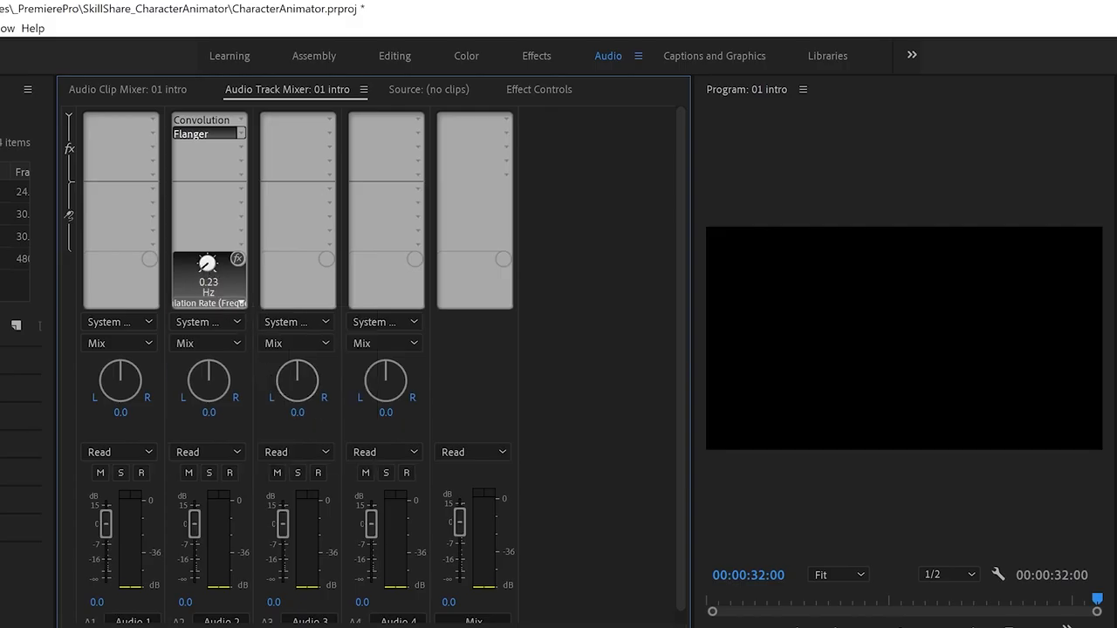
{"action": "key", "text": "space"}
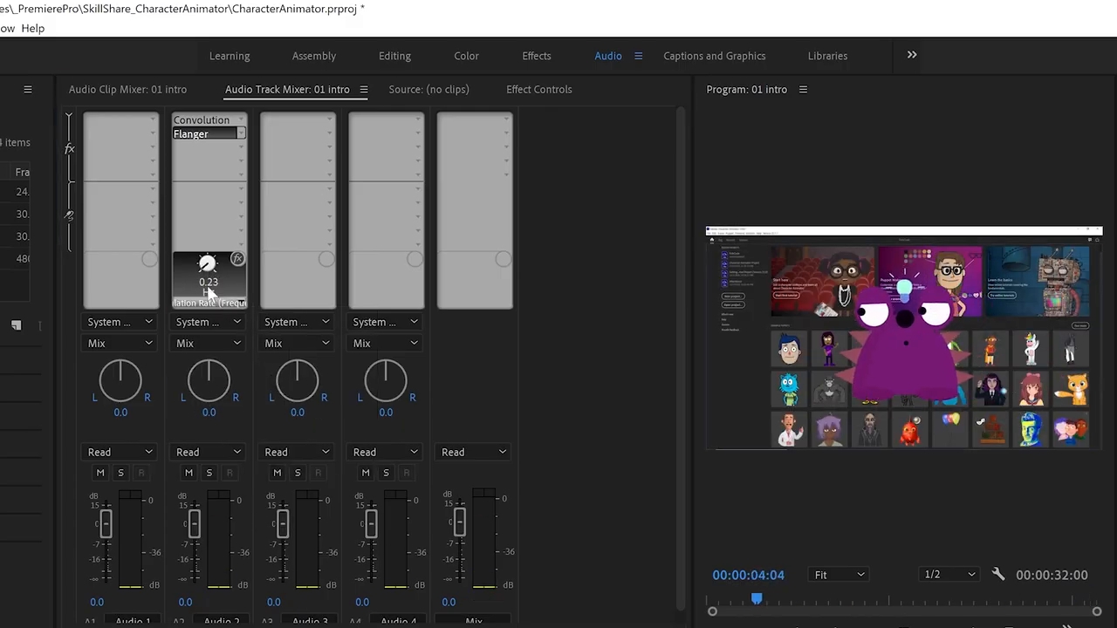
{"action": "left_click_drag", "start_coordinate": [207, 262], "coordinate": [215, 227]}
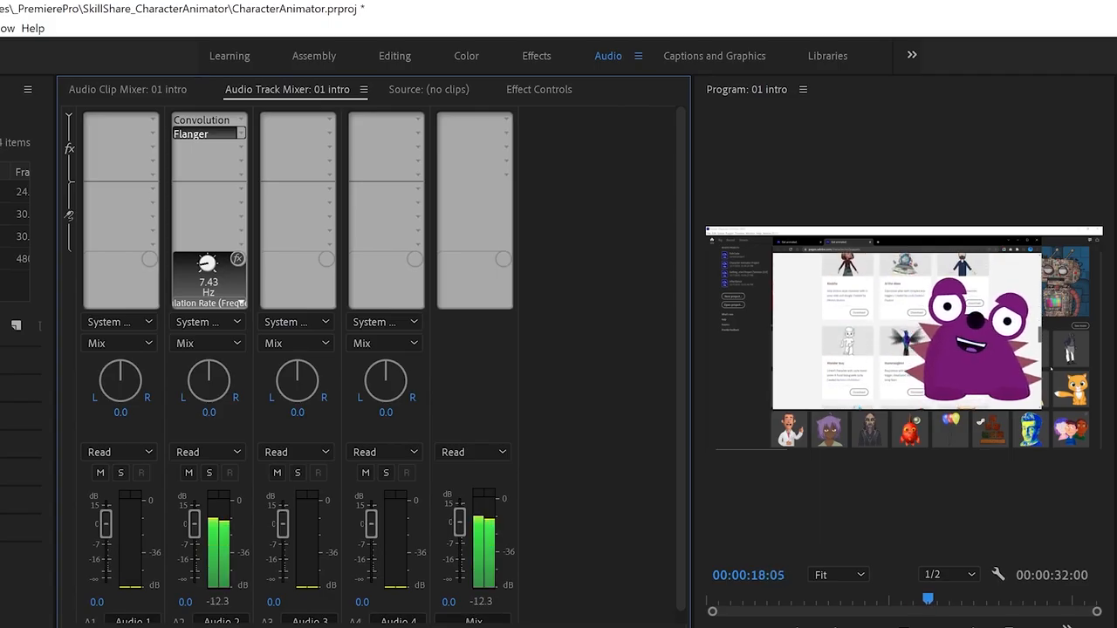
{"action": "left_click", "coordinate": [904, 626]}
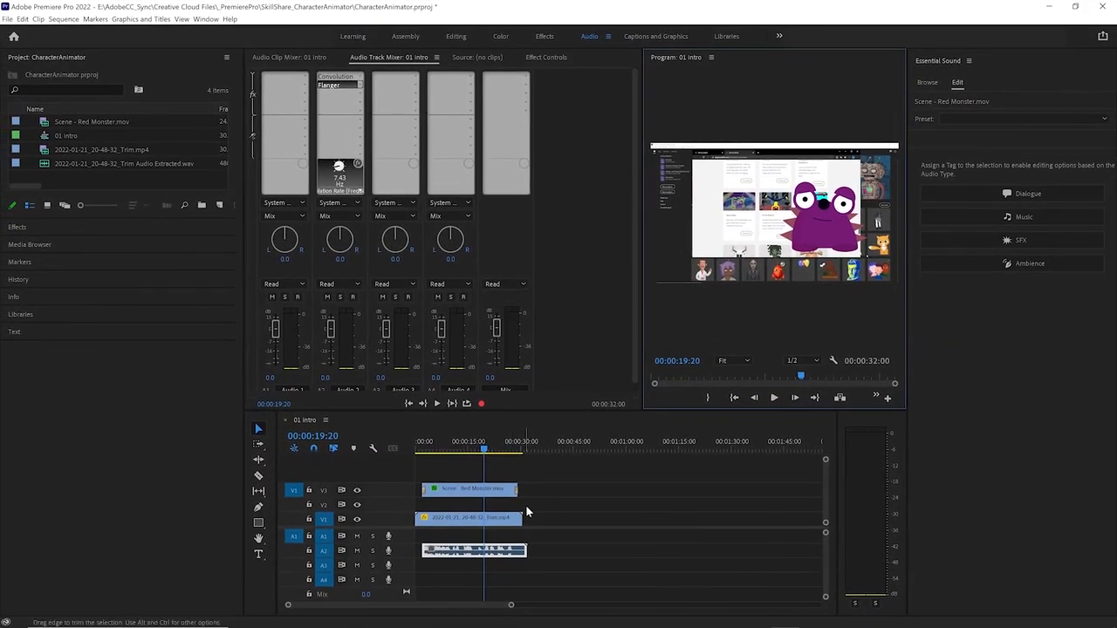
Trim the end of the A2 audio clip to match the end of the V1 video and switch to the Editing workspace
{"action": "left_click_drag", "start_coordinate": [524, 550], "coordinate": [522, 550]}
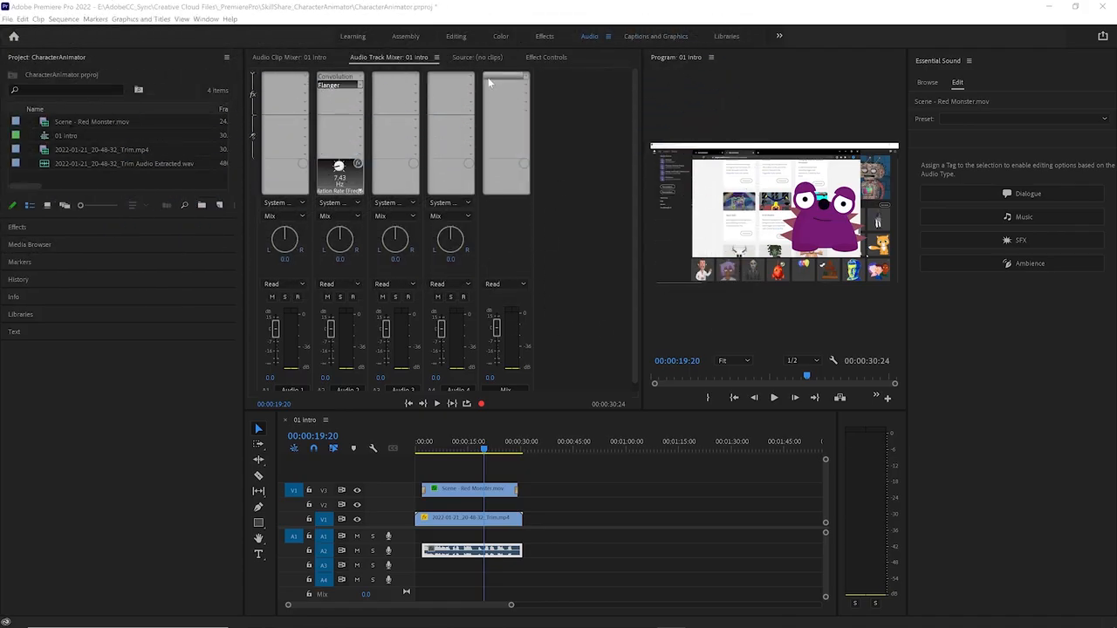
{"action": "left_click", "coordinate": [455, 36]}
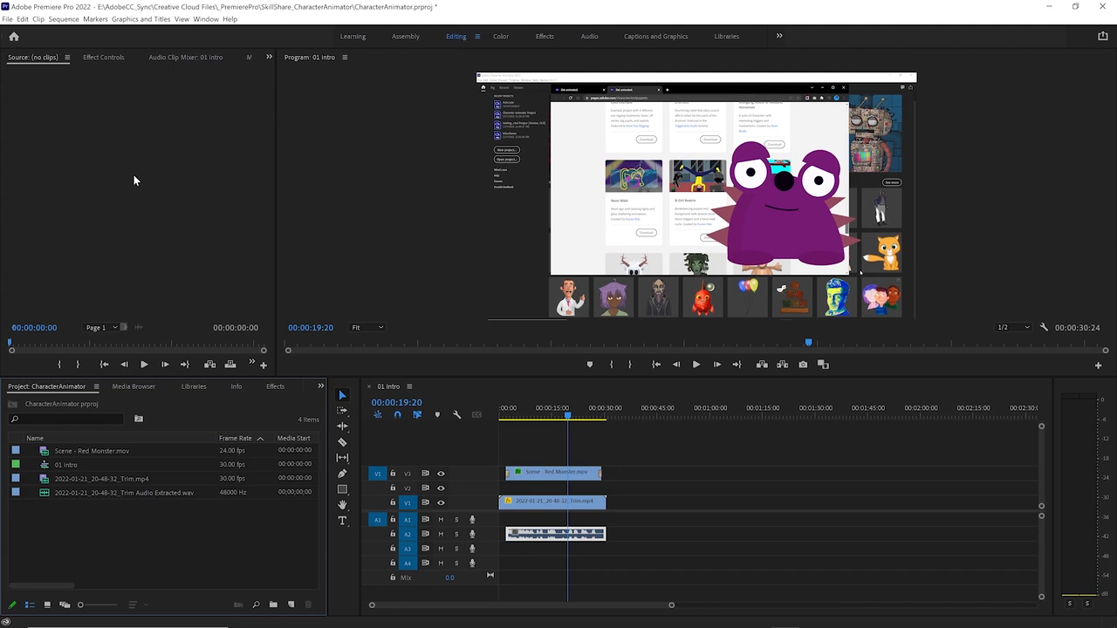
Select the 01 intro sequence in the project and open its media export settings
{"action": "left_click", "coordinate": [58, 471]}
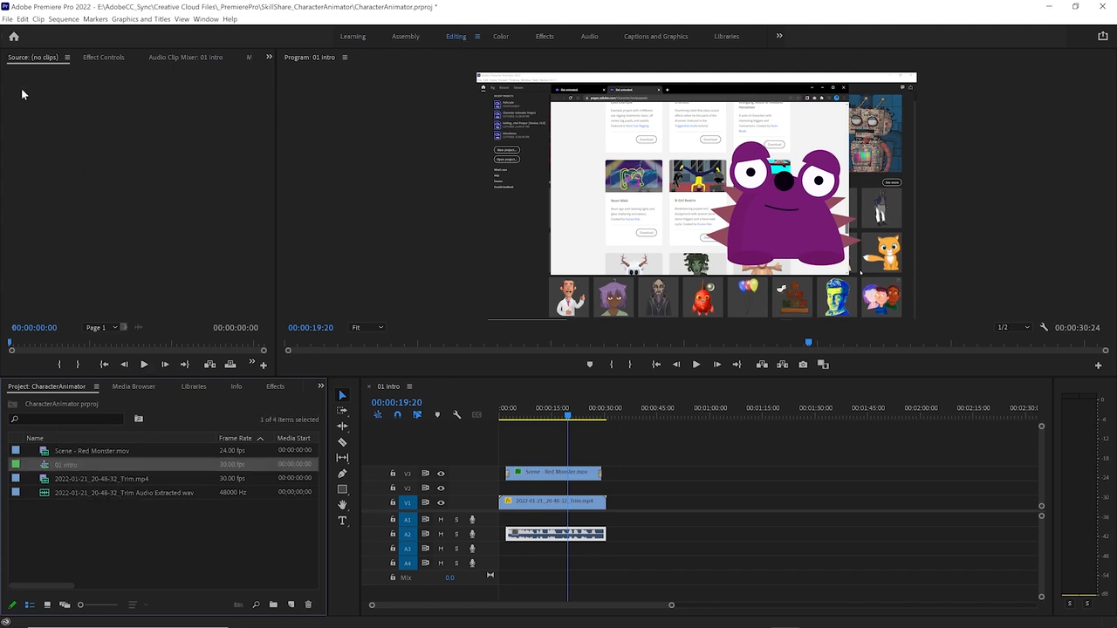
{"action": "left_click", "coordinate": [7, 18]}
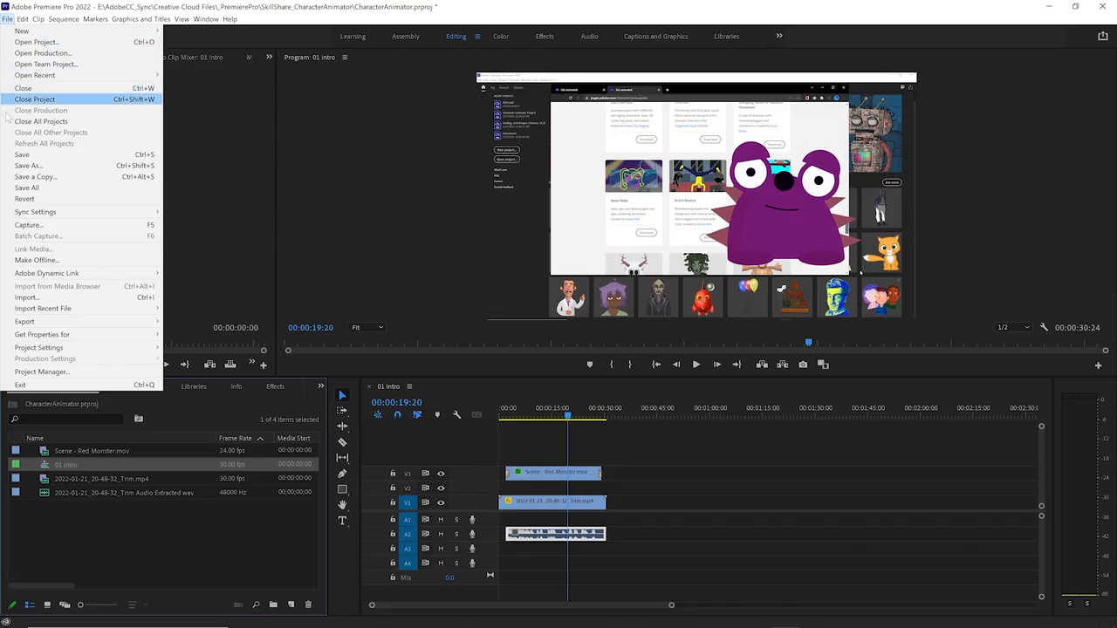
{"action": "mouse_move", "coordinate": [90, 323]}
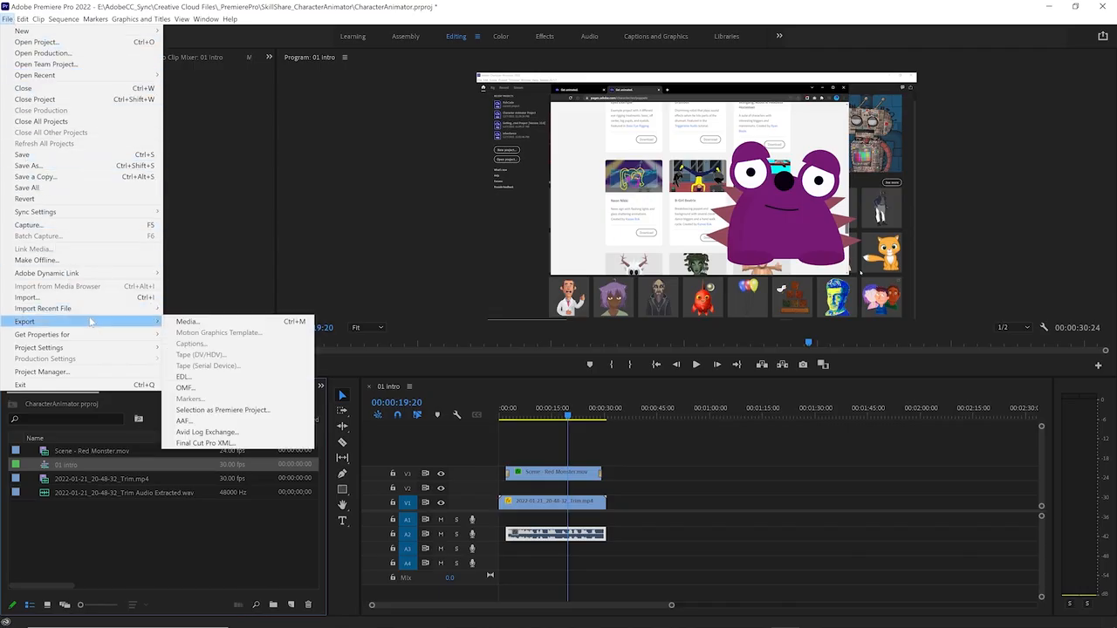
{"action": "left_click", "coordinate": [234, 322]}
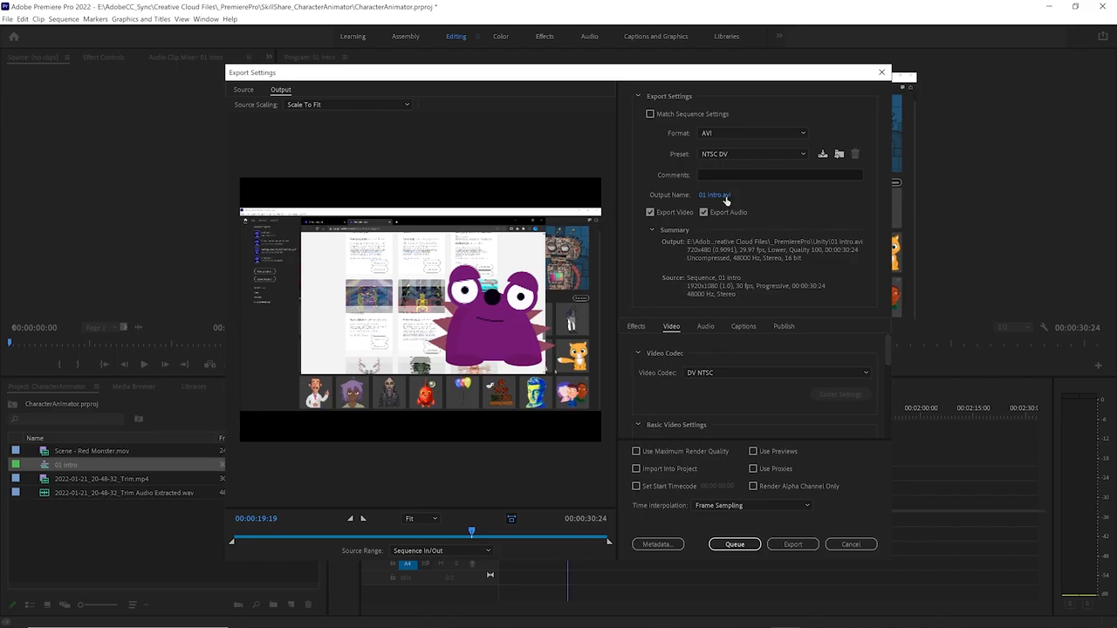
Set the export format to H.264 with the YouTube 1080p Full HD preset
{"action": "left_click", "coordinate": [733, 133]}
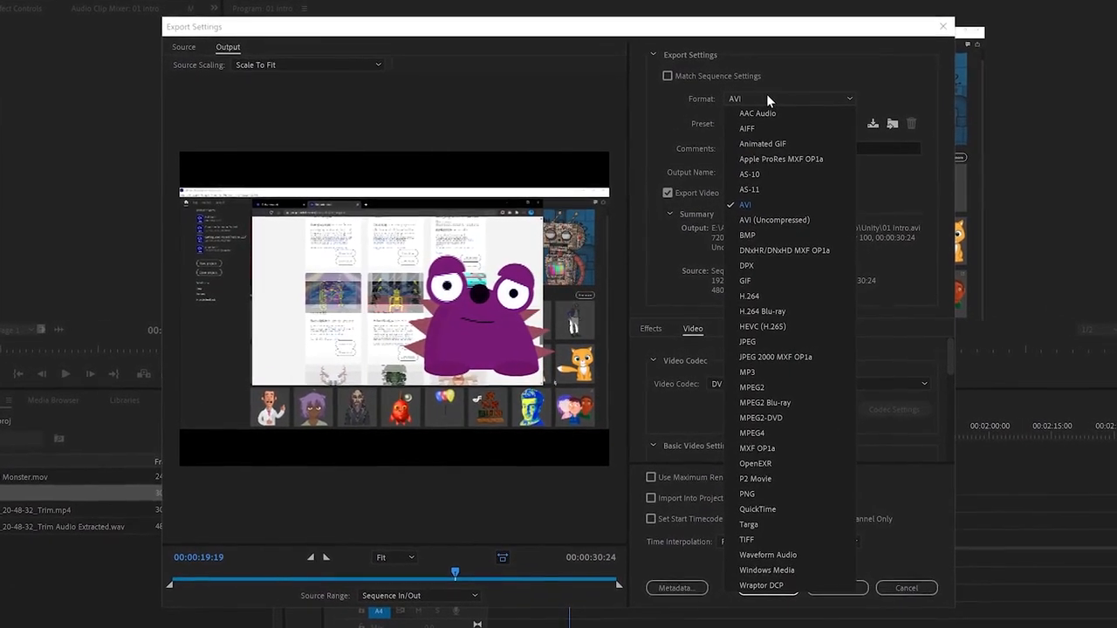
{"action": "left_click", "coordinate": [749, 298]}
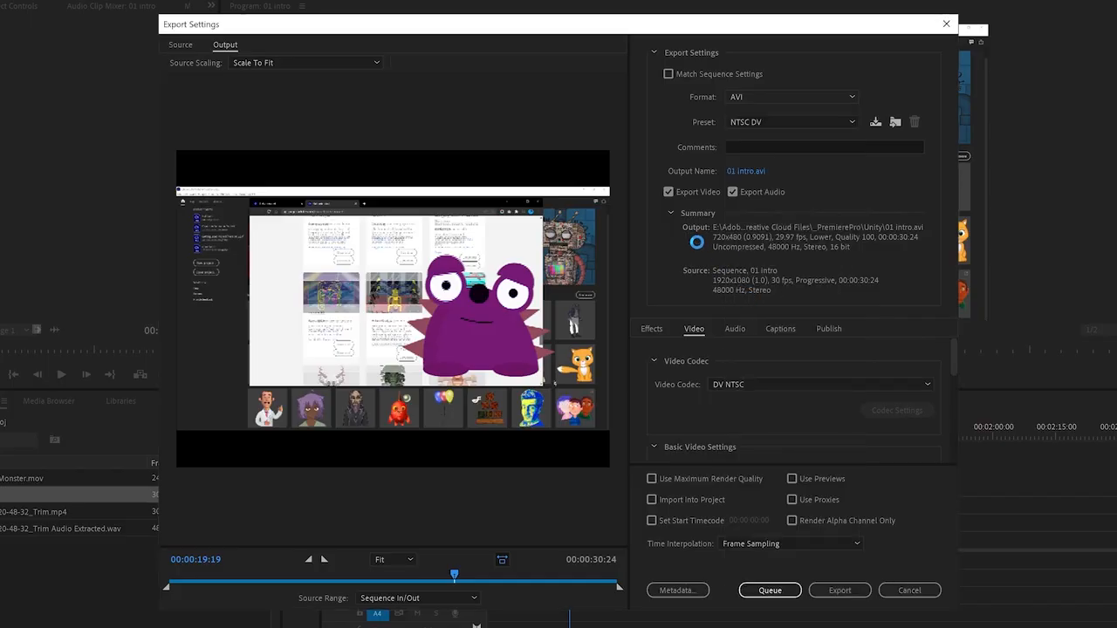
{"action": "left_click", "coordinate": [761, 120]}
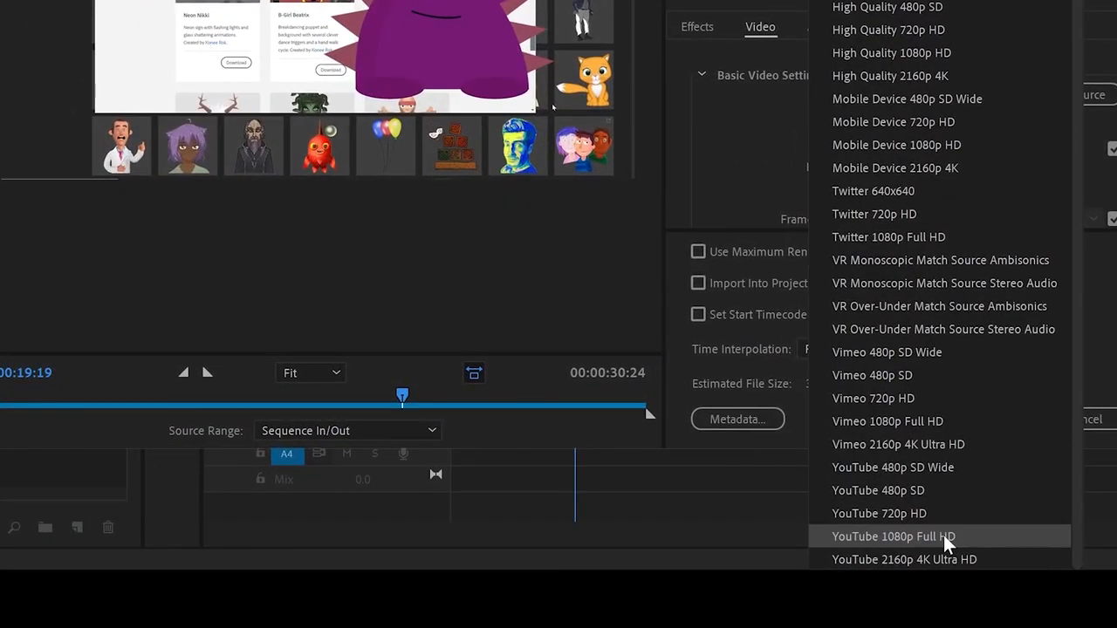
{"action": "left_click", "coordinate": [943, 535]}
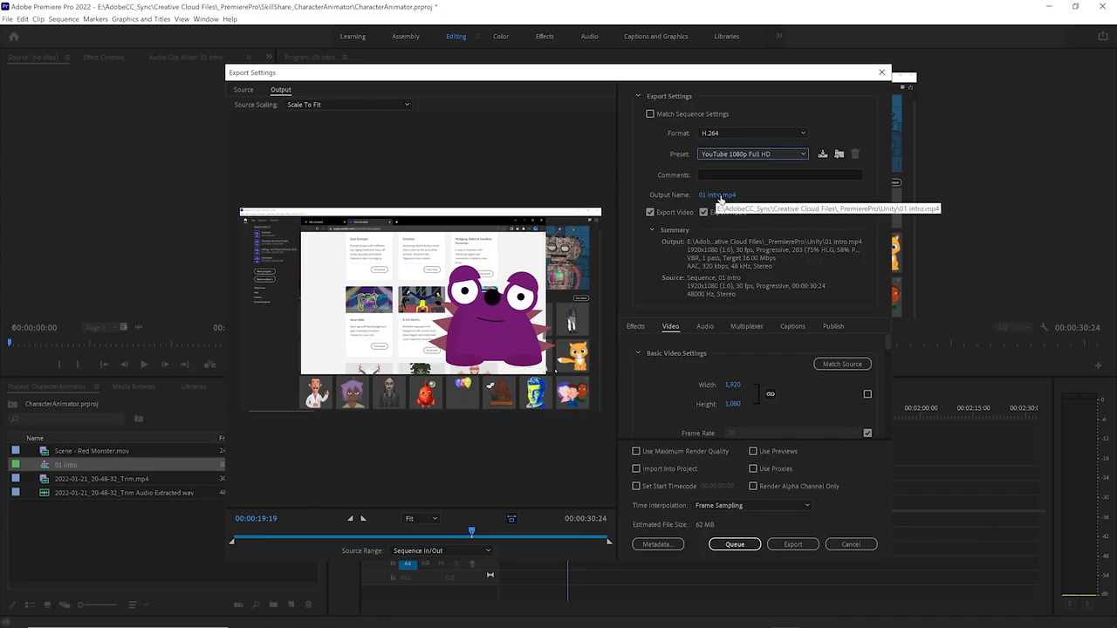
Name the export output "animated video" and save it in the SkillShare_CharacterAnimator folder
{"action": "left_click", "coordinate": [717, 195]}
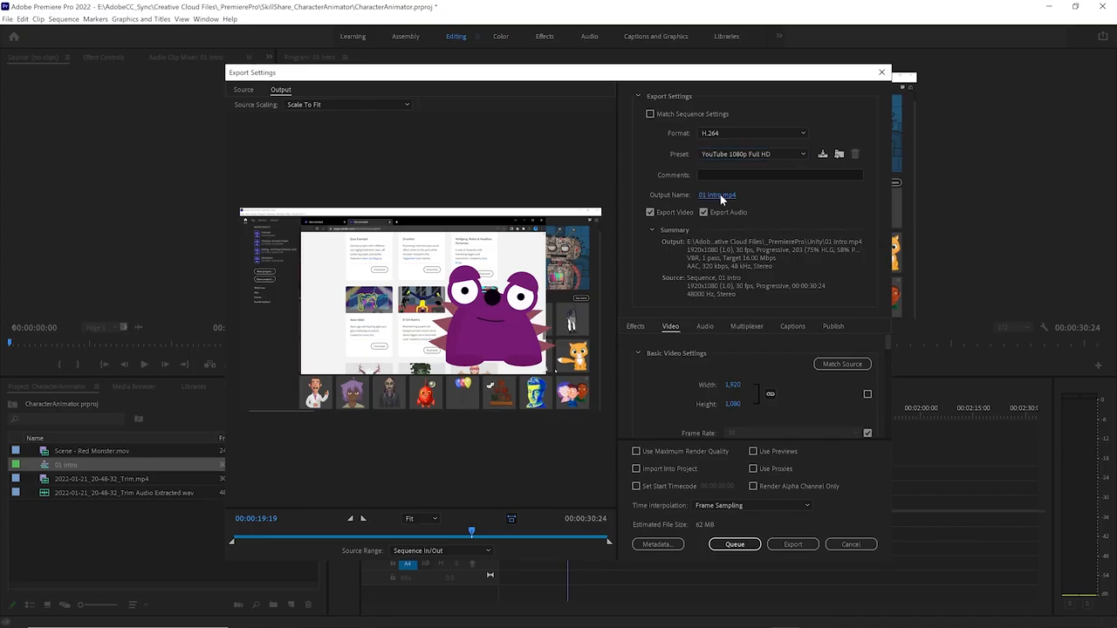
{"action": "type", "text": "animated video"}
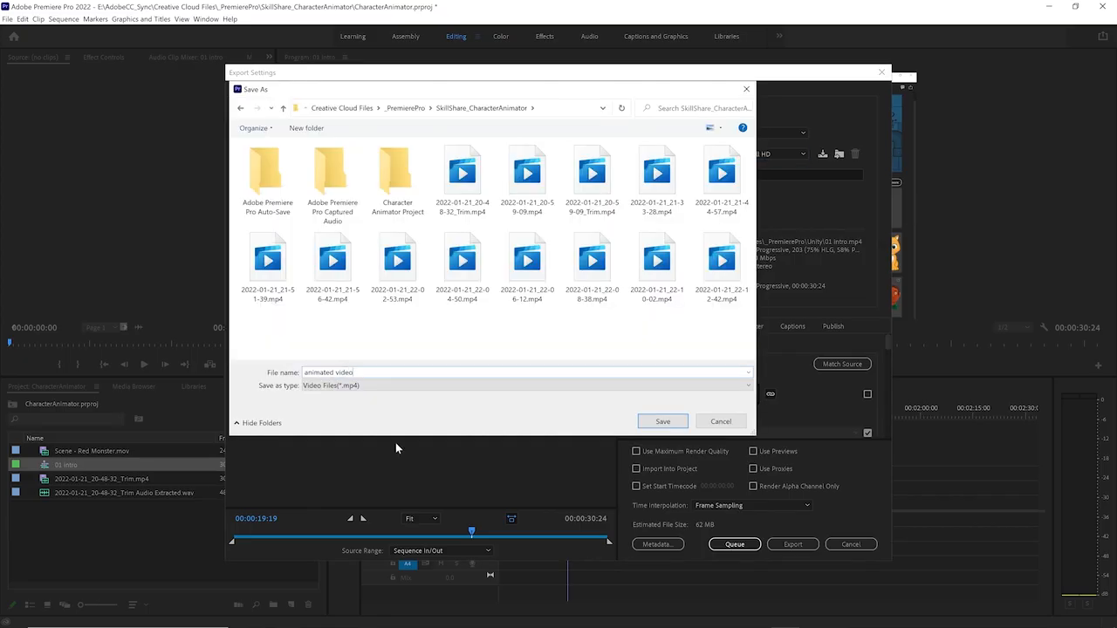
{"action": "left_click", "coordinate": [680, 422]}
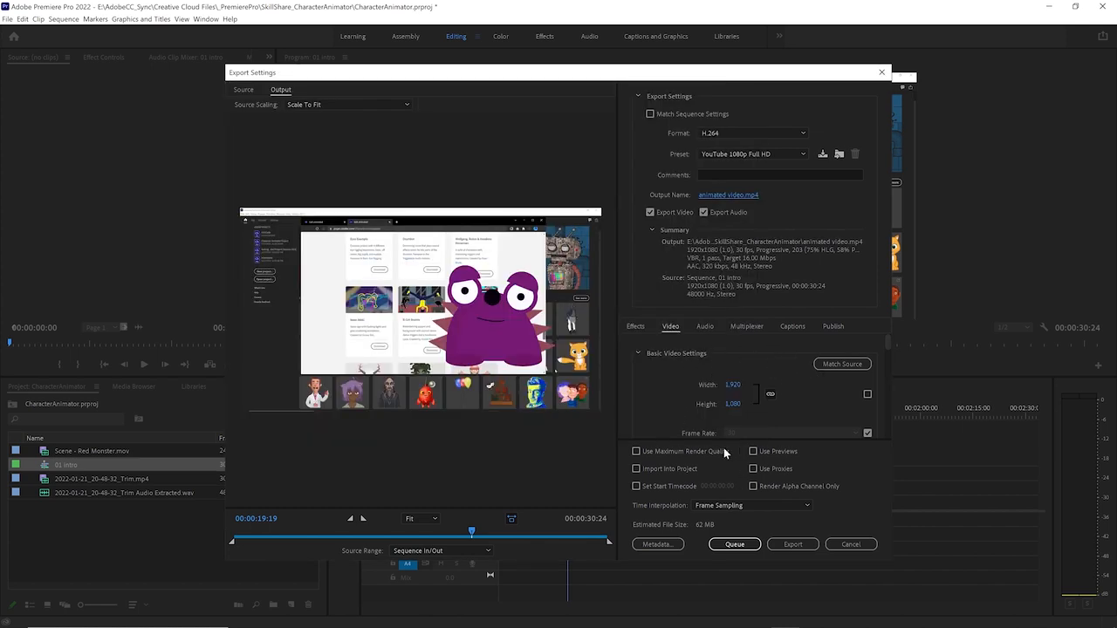
Send the export to the Adobe Media Encoder queue and start encoding it
{"action": "scroll", "coordinate": [756, 392], "scroll_direction": "down", "scroll_amount": 2}
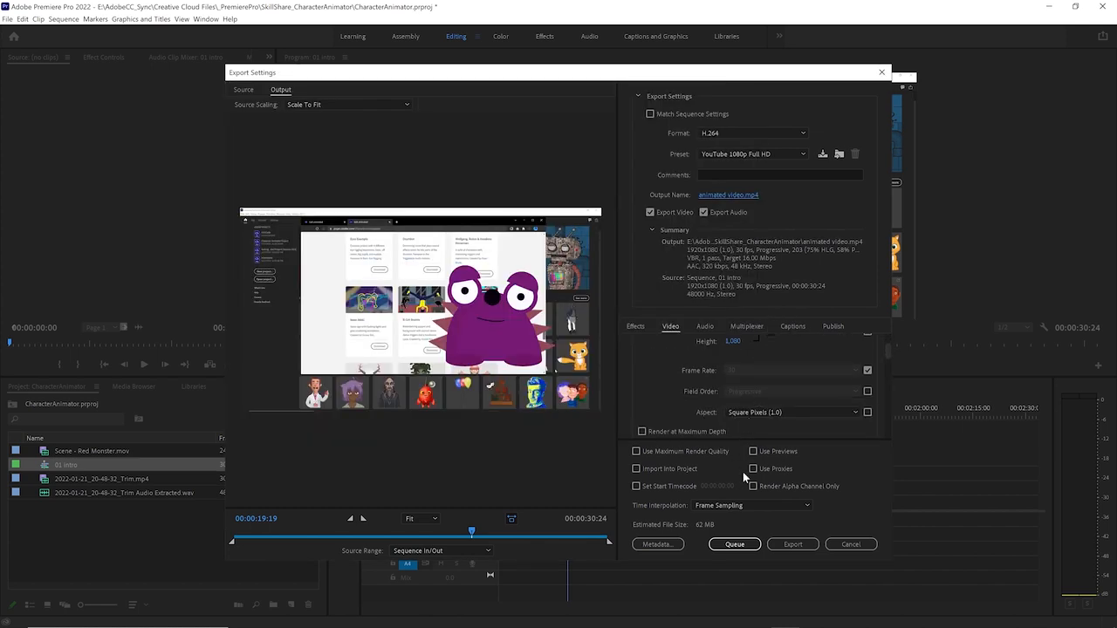
{"action": "left_click", "coordinate": [750, 543]}
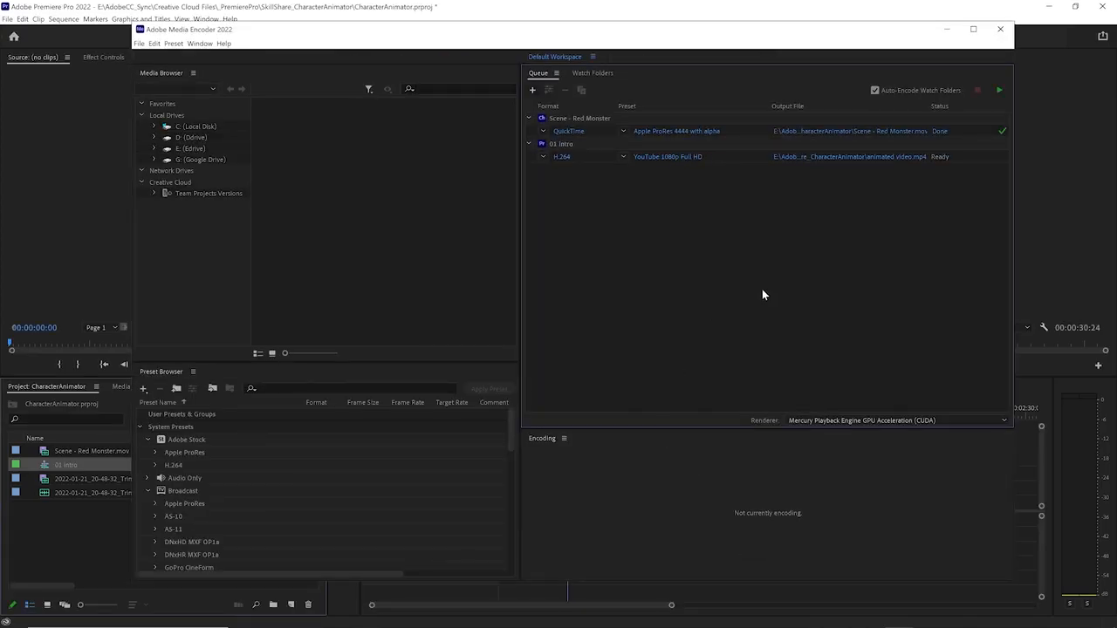
{"action": "left_click", "coordinate": [1000, 94]}
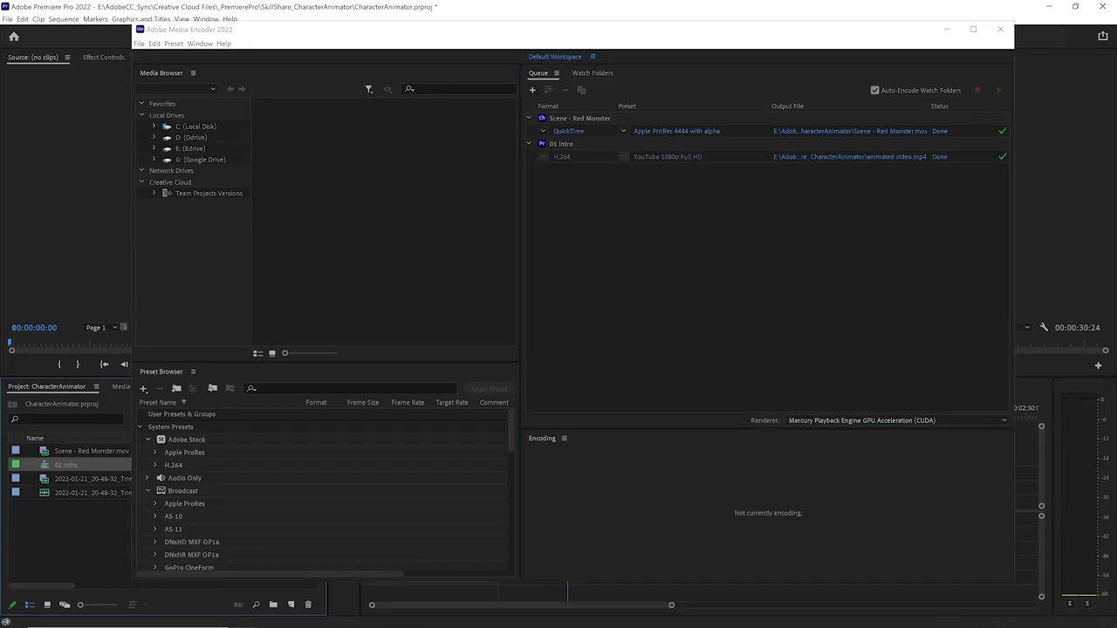
Find animated video.mp4 in the SkillShare_CharacterAnimator folder in File Explorer, play it and reposition the player window
{"action": "left_click_drag", "start_coordinate": [0, 288], "coordinate": [476, 145]}
{"action": "scroll", "coordinate": [356, 351], "scroll_direction": "down", "scroll_amount": 2}
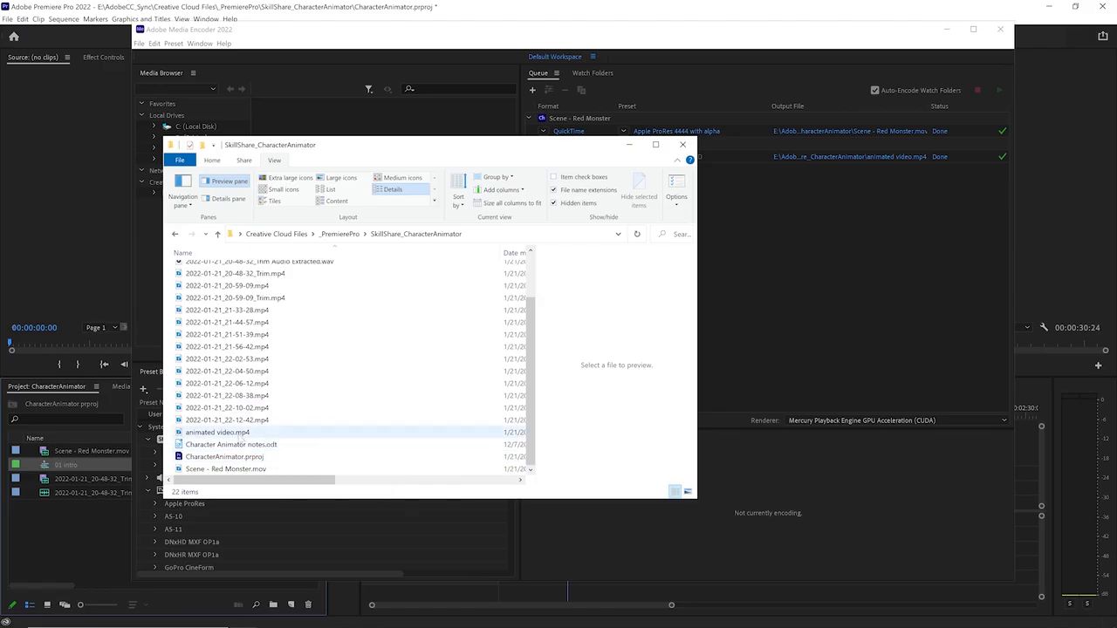
{"action": "scroll", "coordinate": [367, 435], "scroll_direction": "up", "scroll_amount": 2}
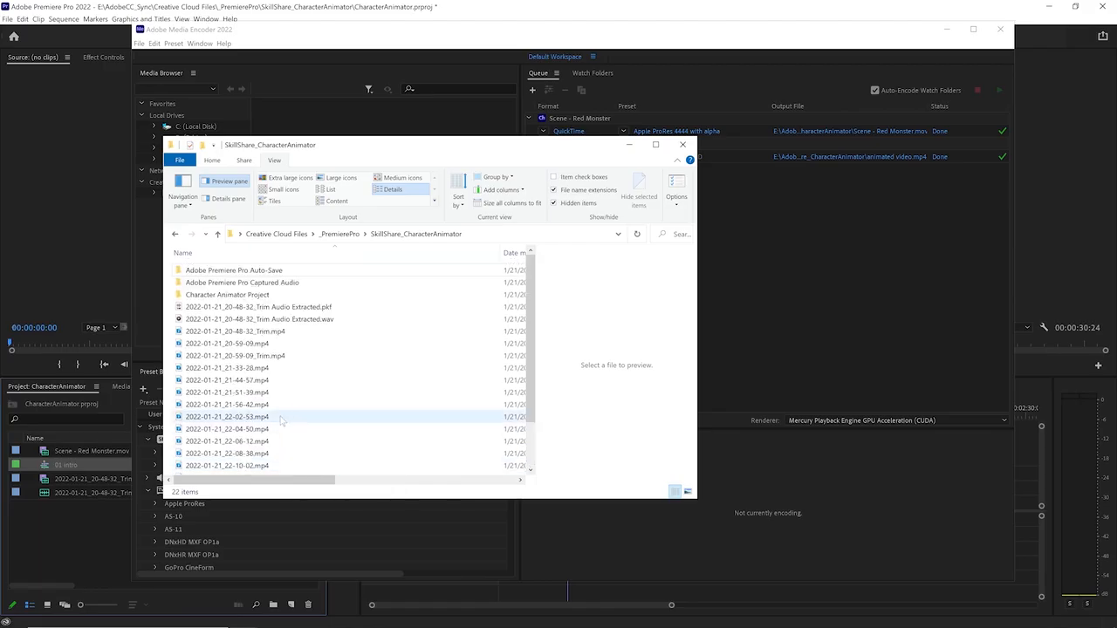
{"action": "scroll", "coordinate": [349, 434], "scroll_direction": "down", "scroll_amount": 2}
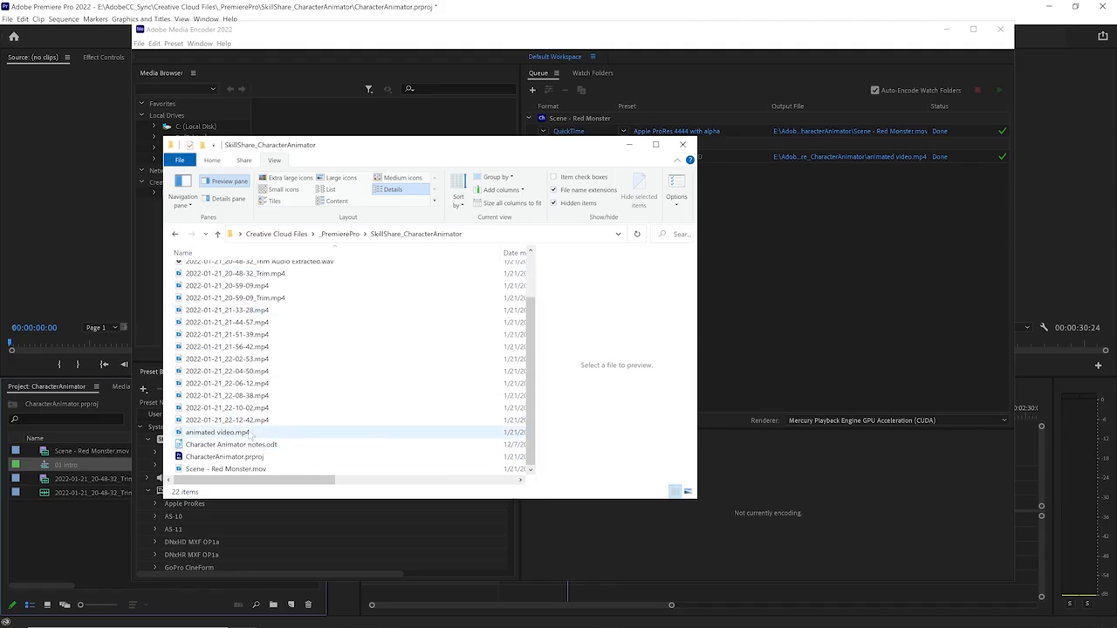
{"action": "left_click", "coordinate": [252, 434]}
{"action": "double_click", "coordinate": [248, 433]}
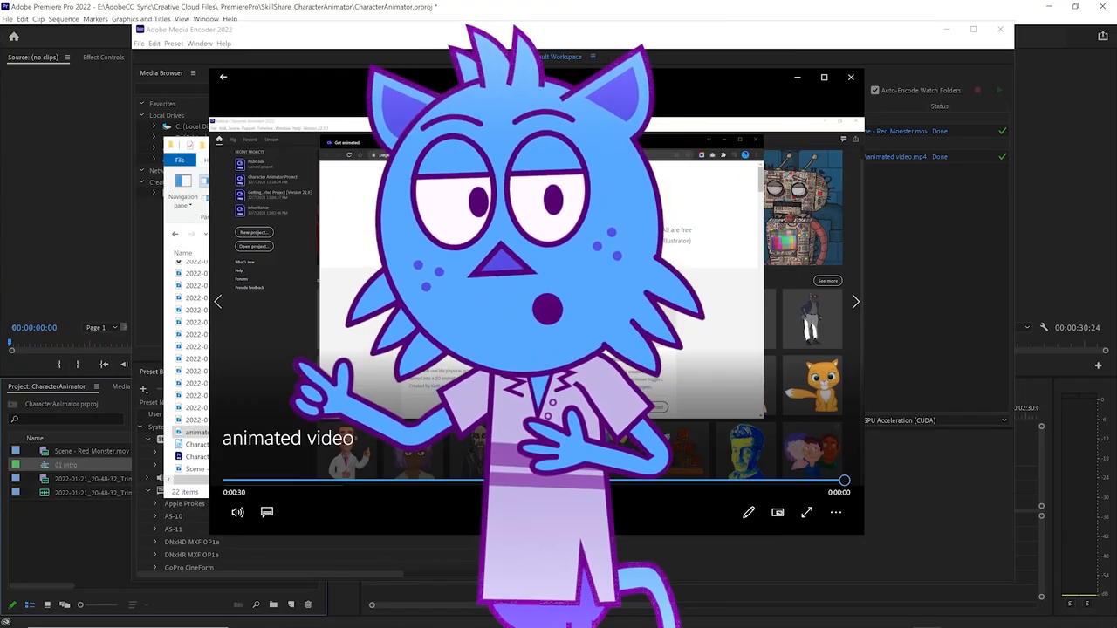
{"action": "left_click_drag", "start_coordinate": [644, 75], "coordinate": [589, 49]}
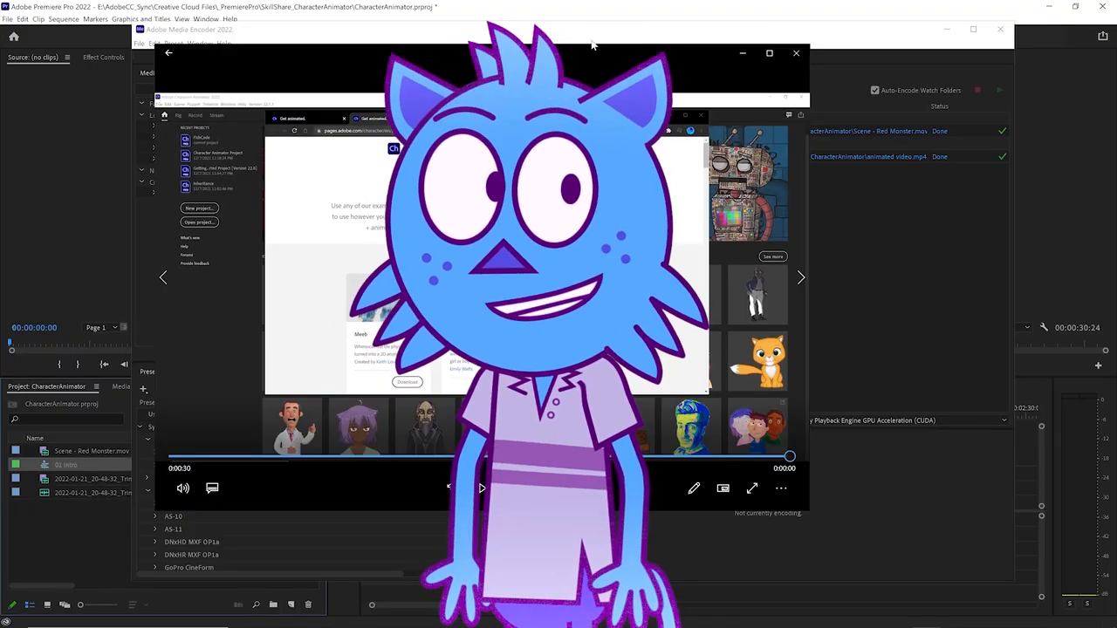
{"action": "left_click", "coordinate": [593, 41]}
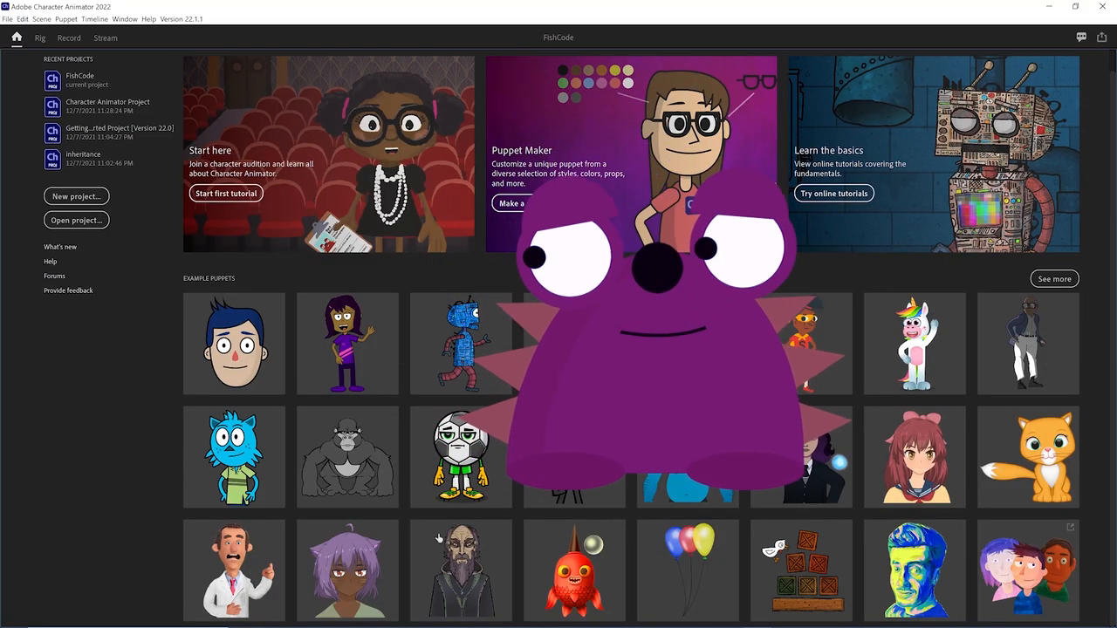
{"action": "left_click", "coordinate": [1032, 301]}
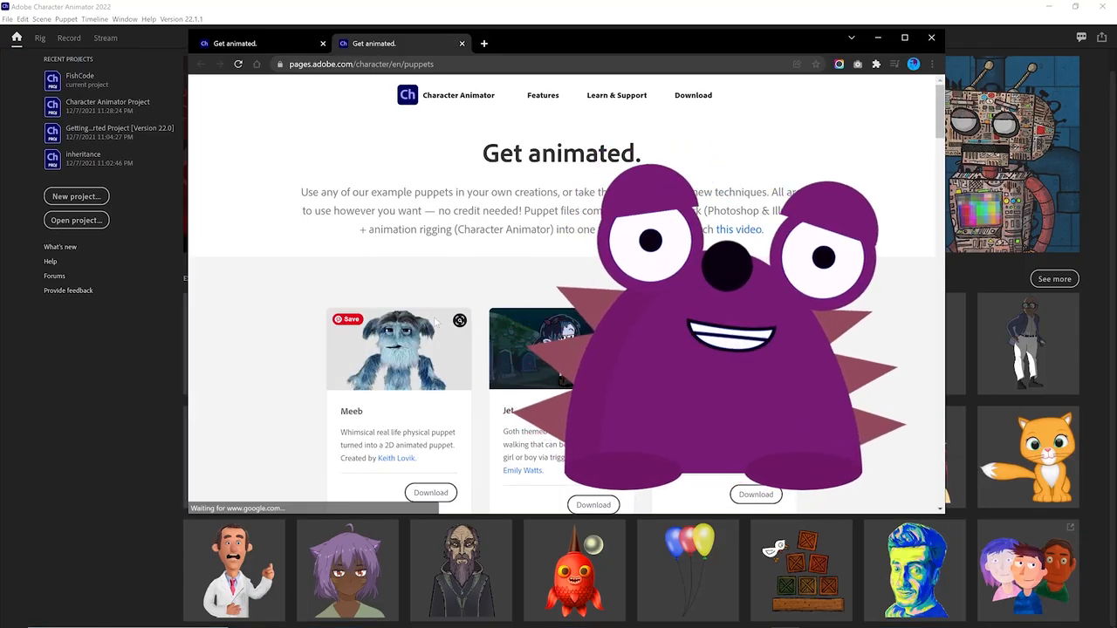
{"action": "scroll", "coordinate": [922, 262], "scroll_direction": "down", "scroll_amount": 3}
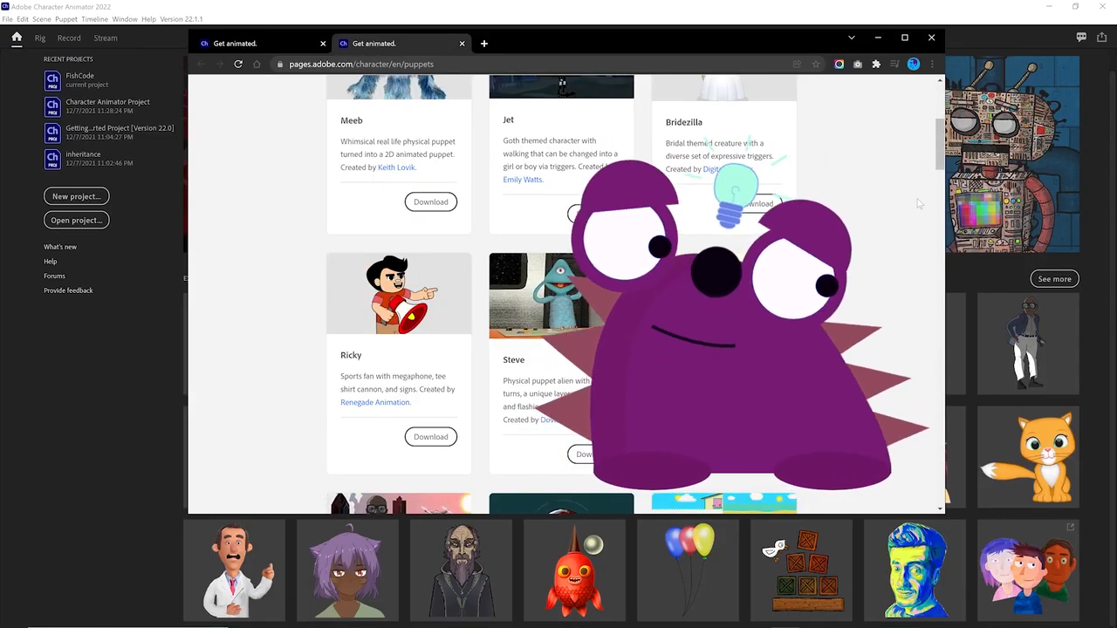
{"action": "scroll", "coordinate": [925, 315], "scroll_direction": "down", "scroll_amount": 5}
{"action": "scroll", "coordinate": [954, 312], "scroll_direction": "down", "scroll_amount": 8}
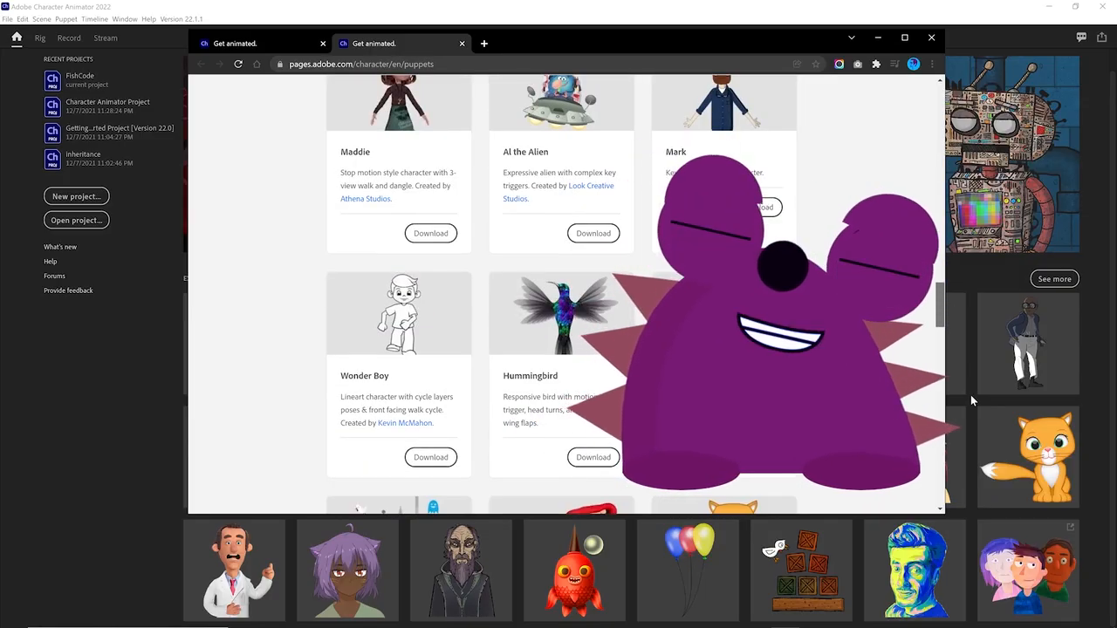
{"action": "left_click_drag", "start_coordinate": [971, 481], "coordinate": [953, 103]}
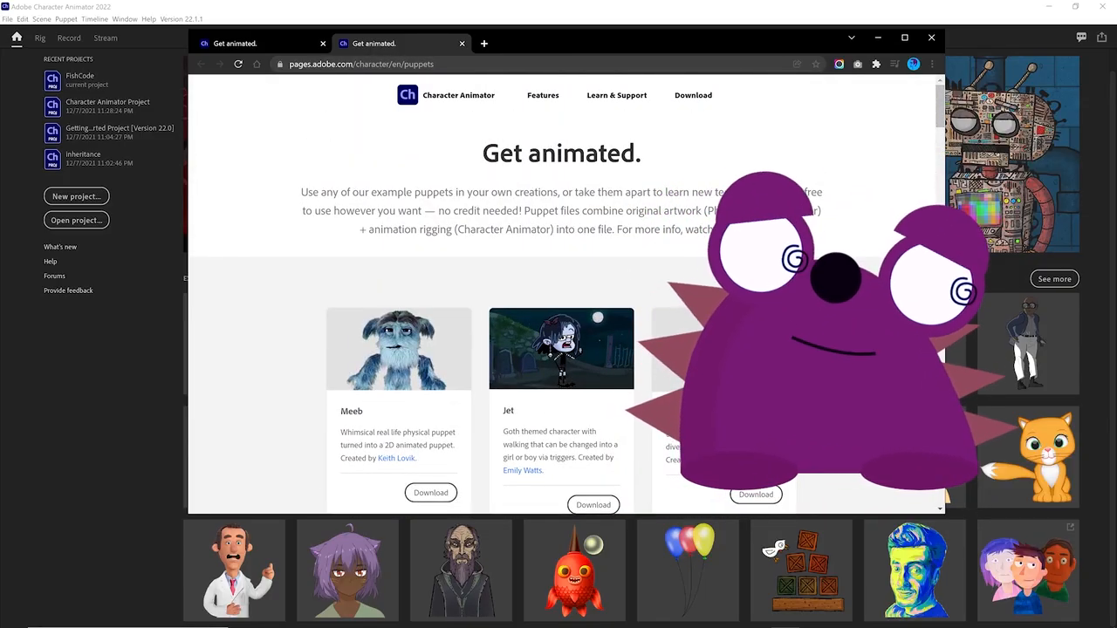